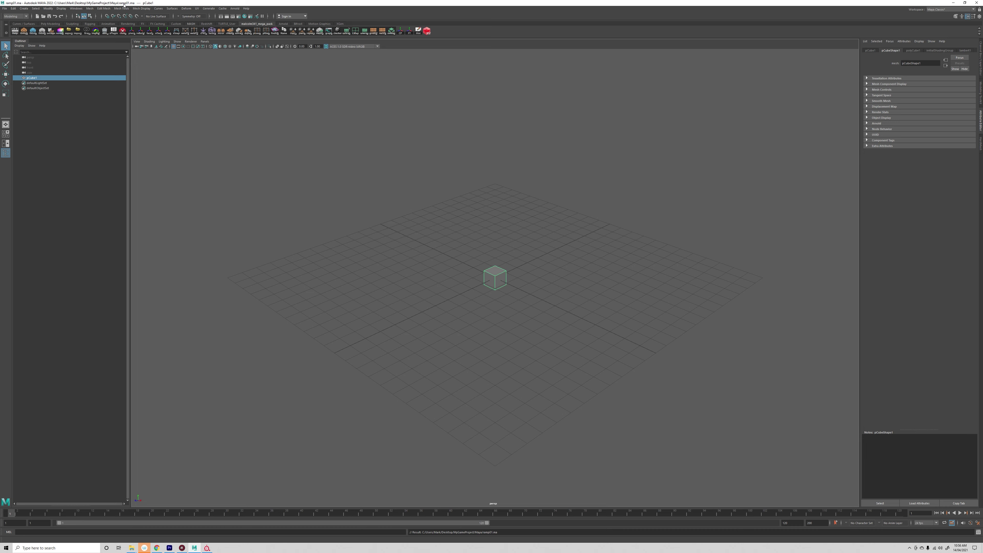
- Select one side face of the cube and extrude it outward into a long block, about twice the cube's length
alt+drag(525, 268, 507, 301)
alt+right_drag(507, 301, 659, 378)
alt+drag(659, 378, 506, 258)
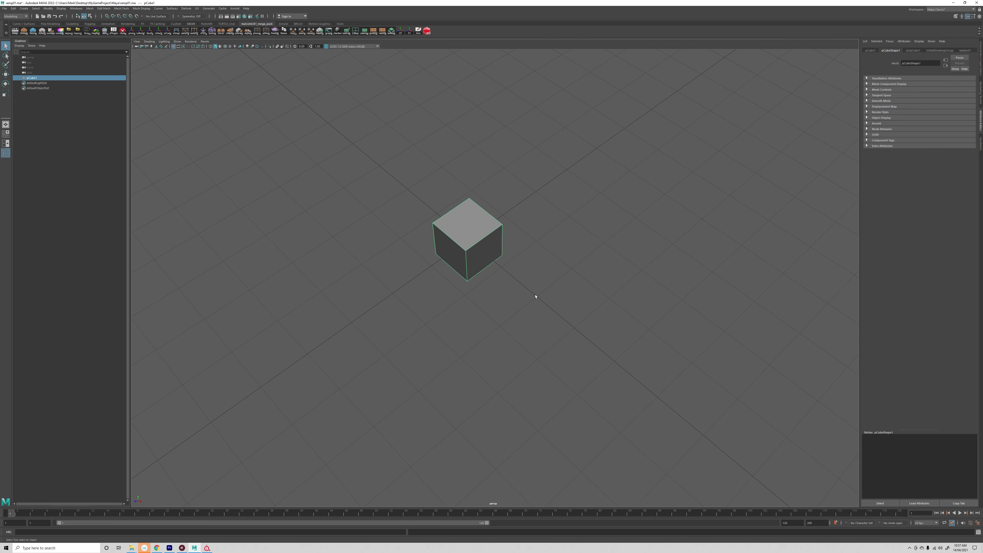
alt+drag(550, 252, 469, 252)
right_click(449, 210)
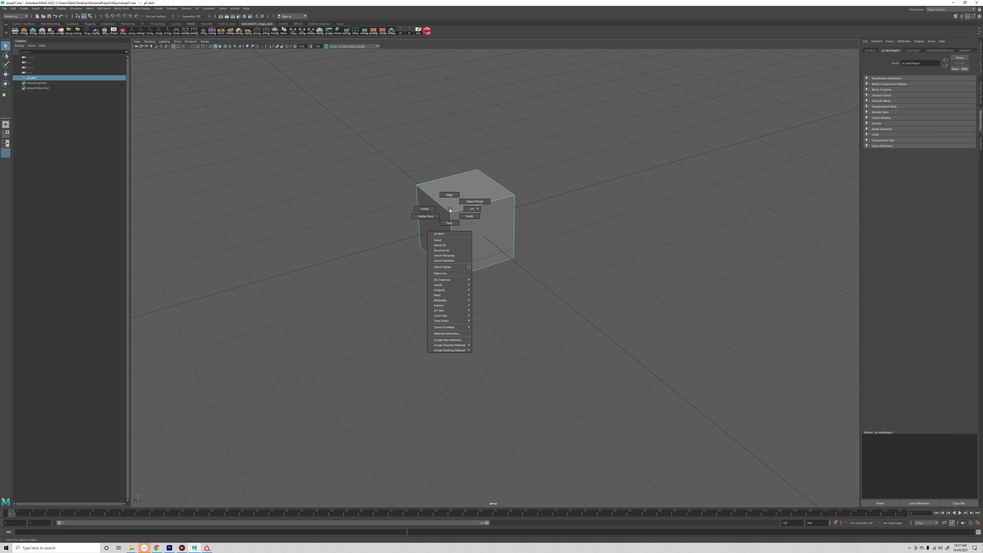
click(449, 222)
click(435, 230)
key(w)
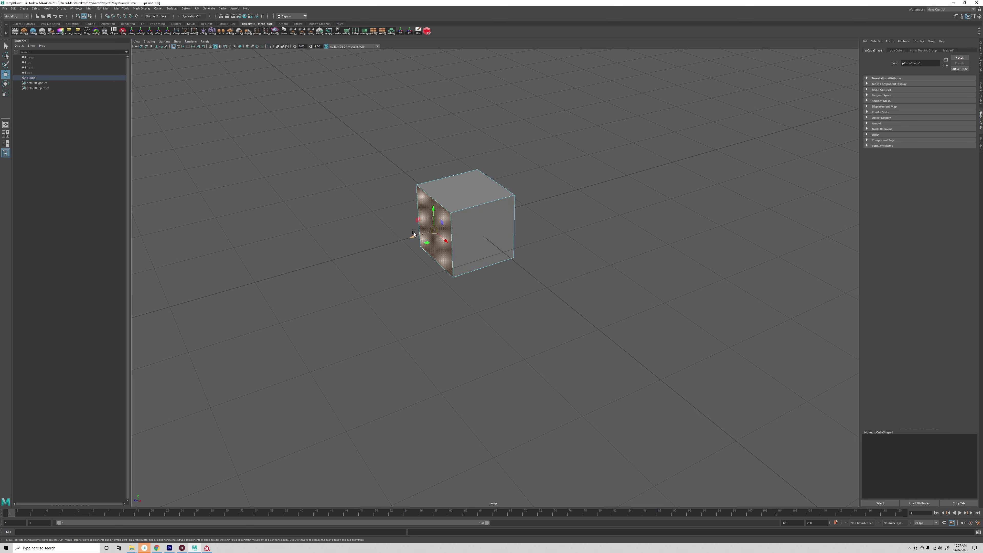
shift+drag(415, 235, 281, 279)
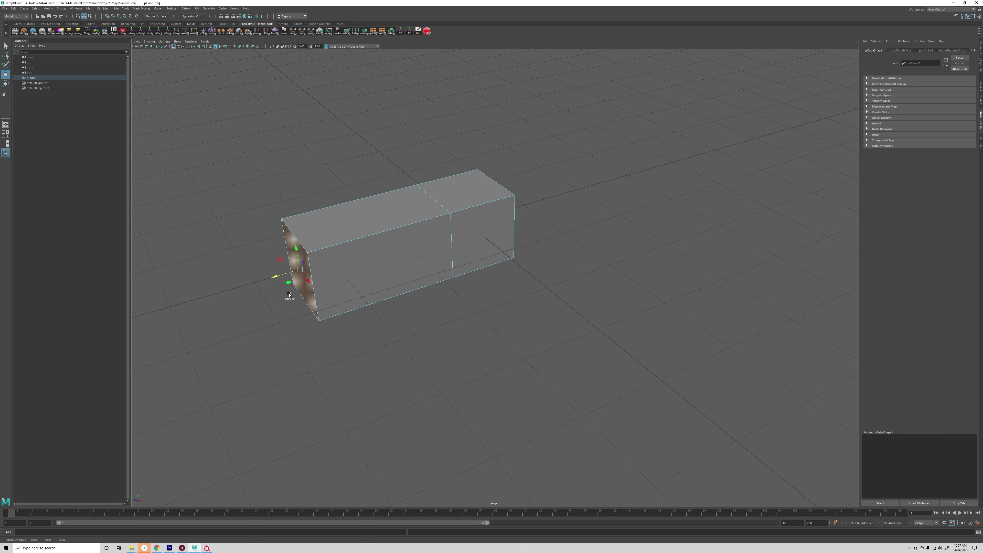
- Select the upper edge of the extruded end and lower it almost to the base, forming a sloped ramp
right_drag(340, 260, 301, 244)
click(296, 235)
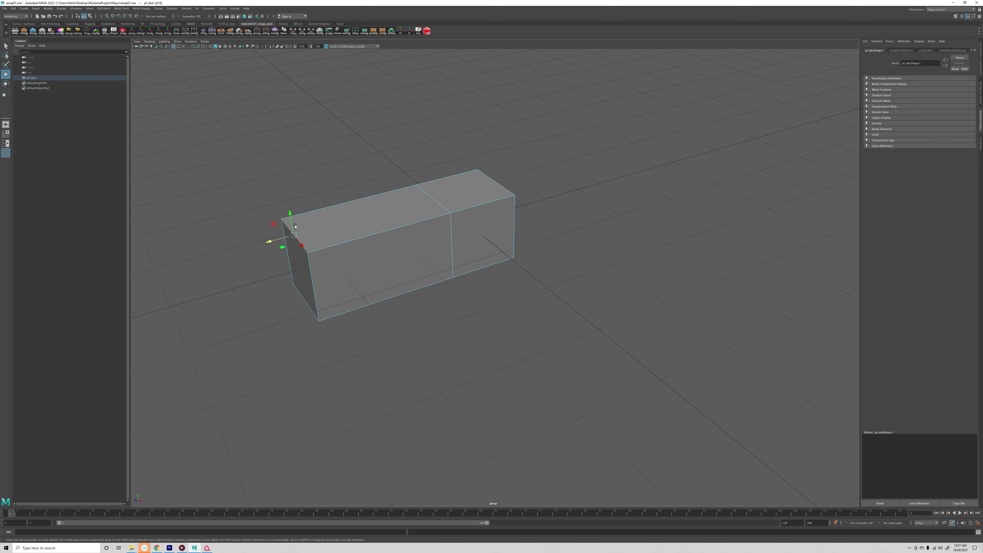
drag(291, 214, 290, 273)
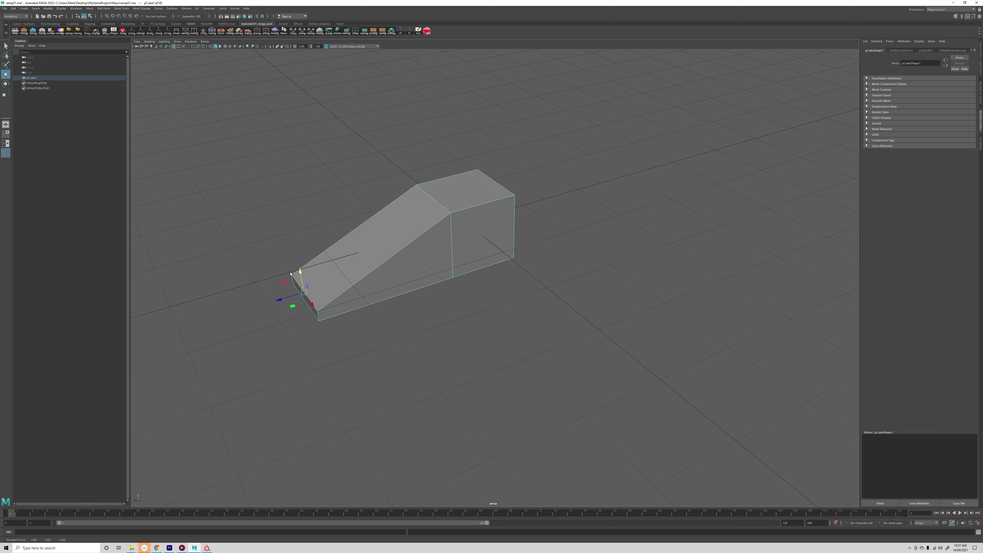
- Use Target Weld to merge the two upper vertices at the ramp's low end onto the bottom vertices below them
right_drag(325, 298, 303, 298)
alt+drag(336, 315, 426, 327)
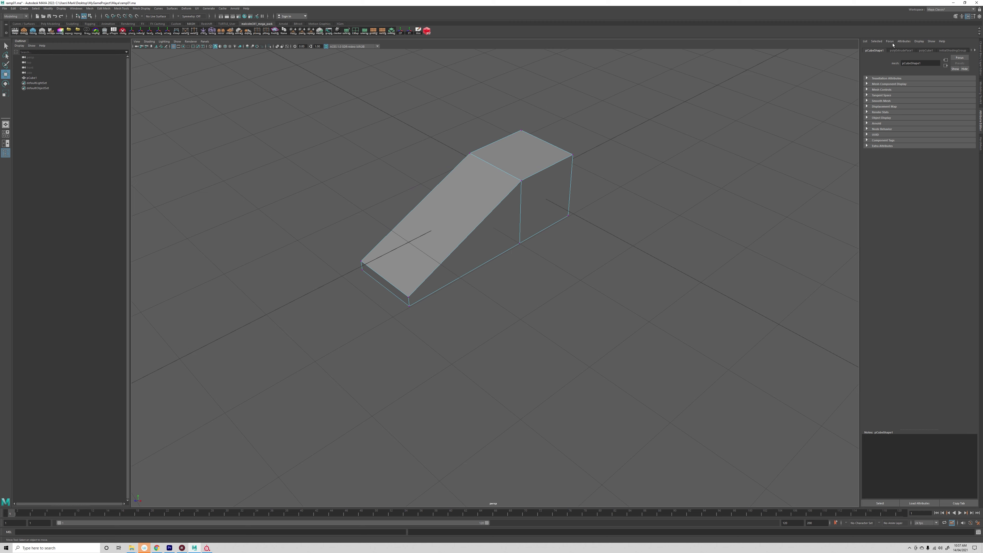
click(955, 16)
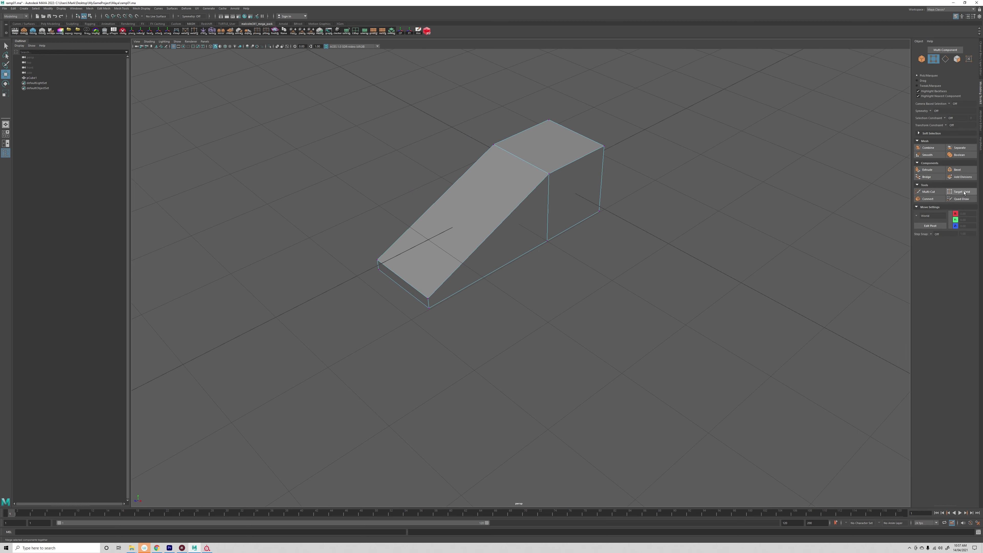
click(963, 192)
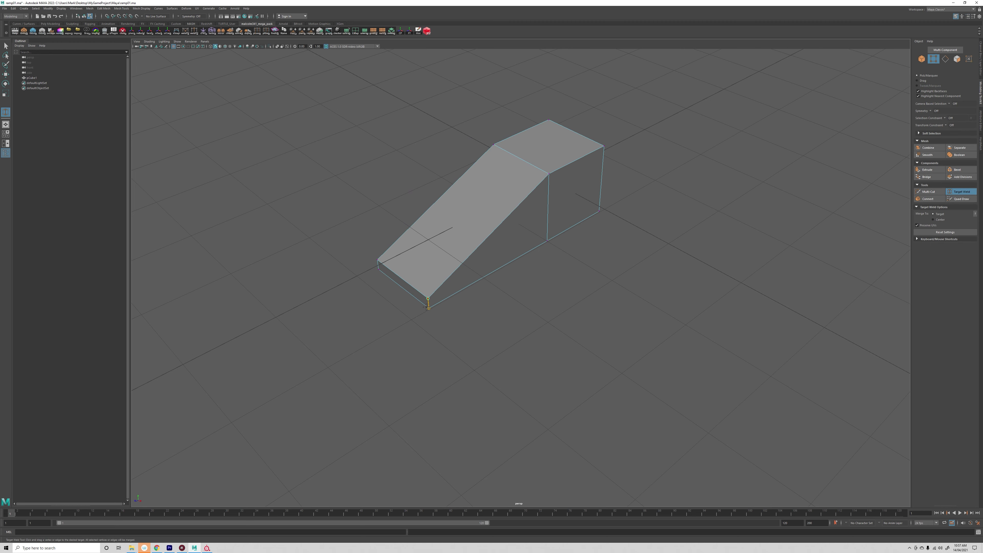
drag(427, 307, 428, 307)
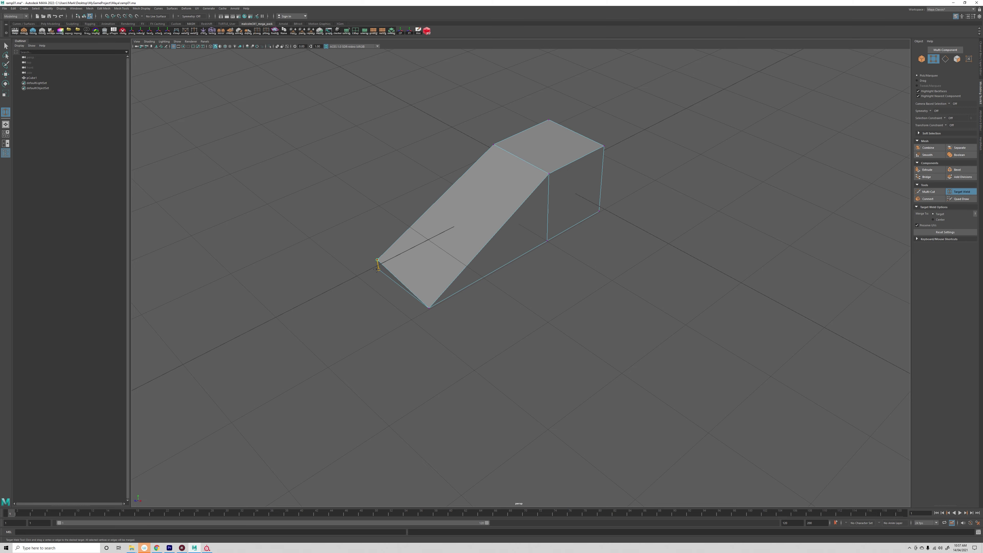
drag(376, 269, 379, 271)
key(q)
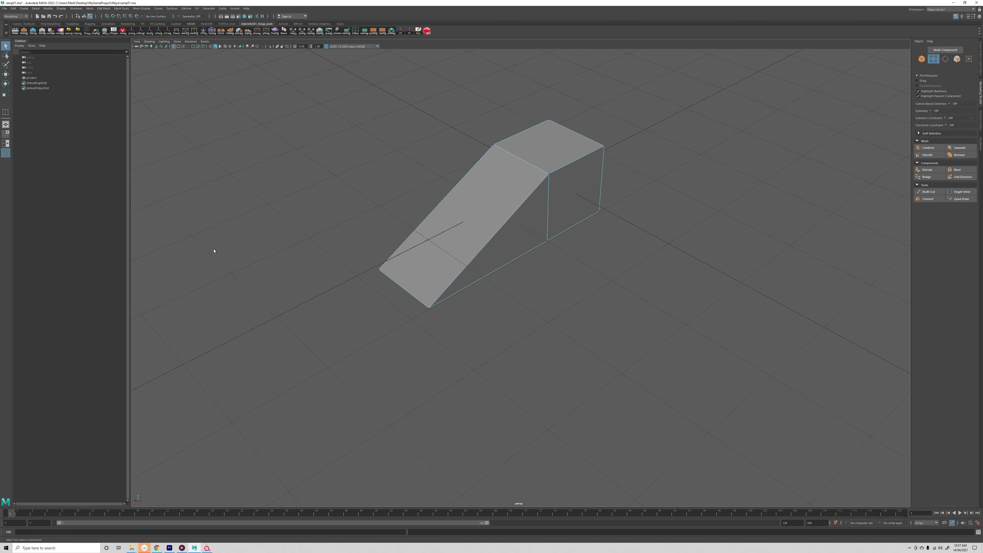
- Move the two vertices at the ramp's low tip outward along the Z axis to lengthen the slope
alt+drag(519, 240, 526, 277)
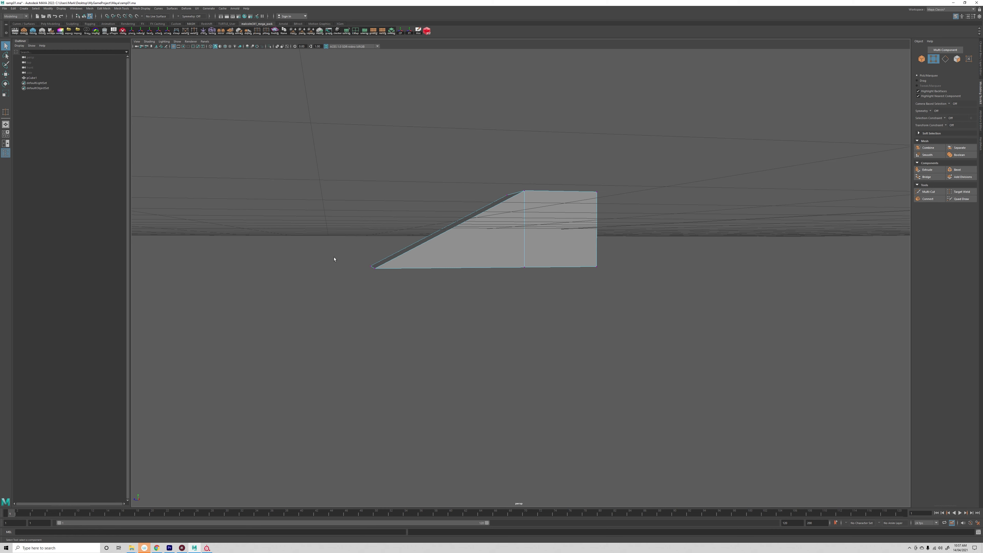
key(w)
drag(349, 248, 305, 268)
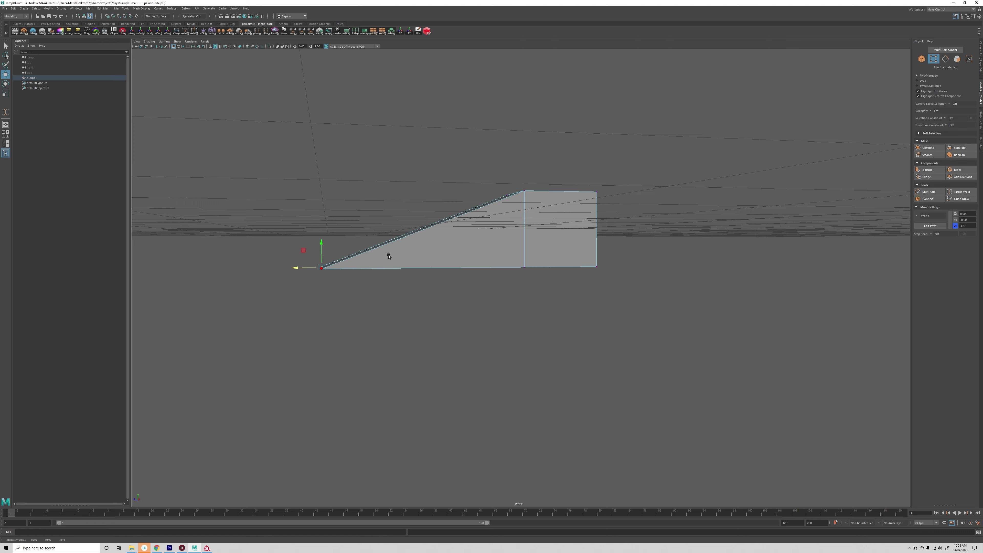
alt+drag(388, 252, 296, 293)
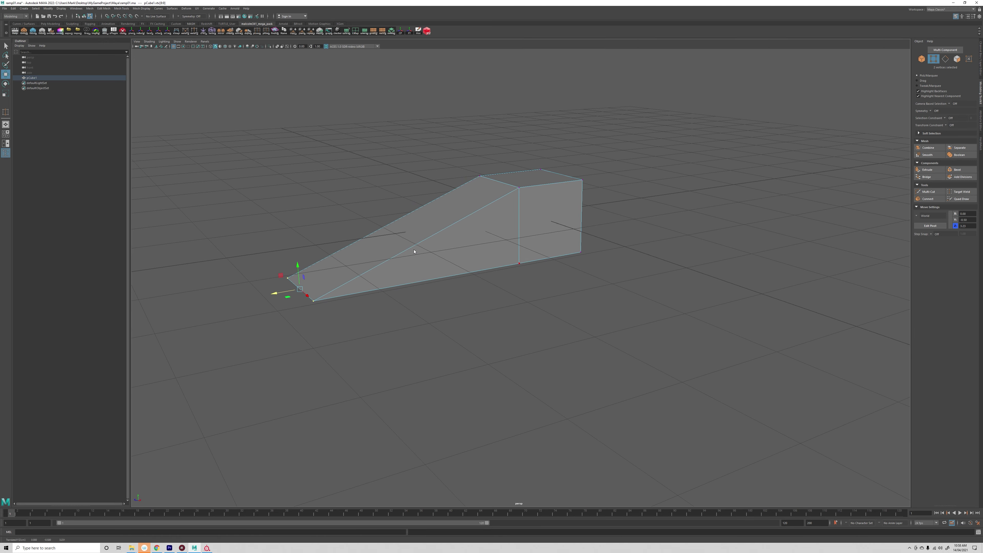
- Return to object mode, select the whole ramp and delete all construction history in the scene
key(F8)
click(514, 293)
alt+drag(513, 293, 513, 294)
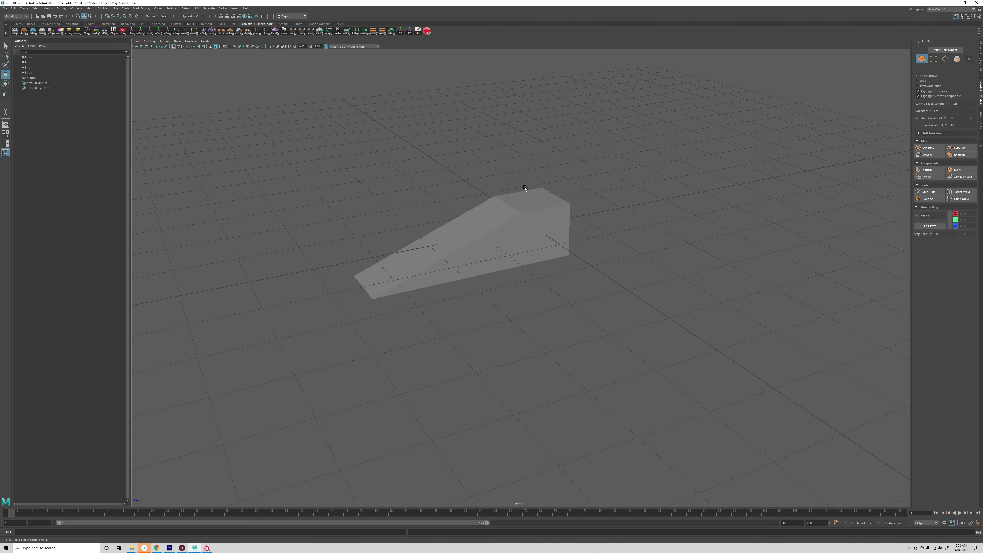
click(531, 206)
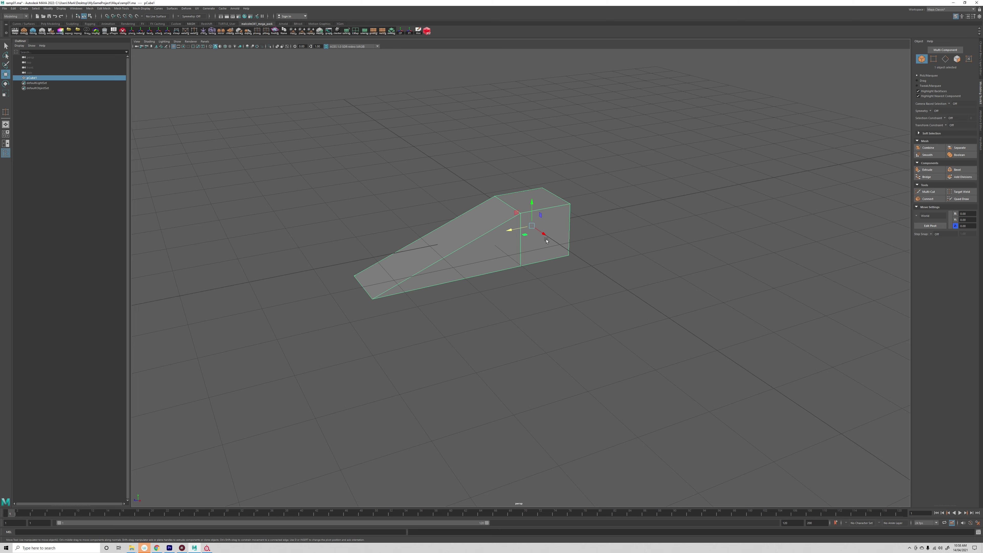
mouse_move(548, 289)
alt+mouse_down()
mouse_move(581, 286)
mouse_move(553, 288)
mouse_move(551, 304)
alt+mouse_up()
click(980, 55)
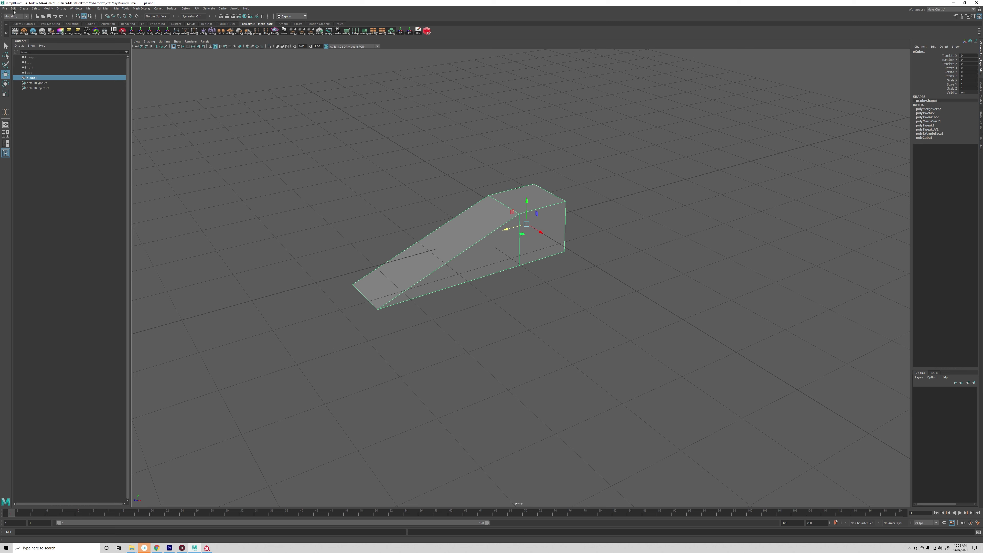
click(13, 8)
mouse_move(39, 74)
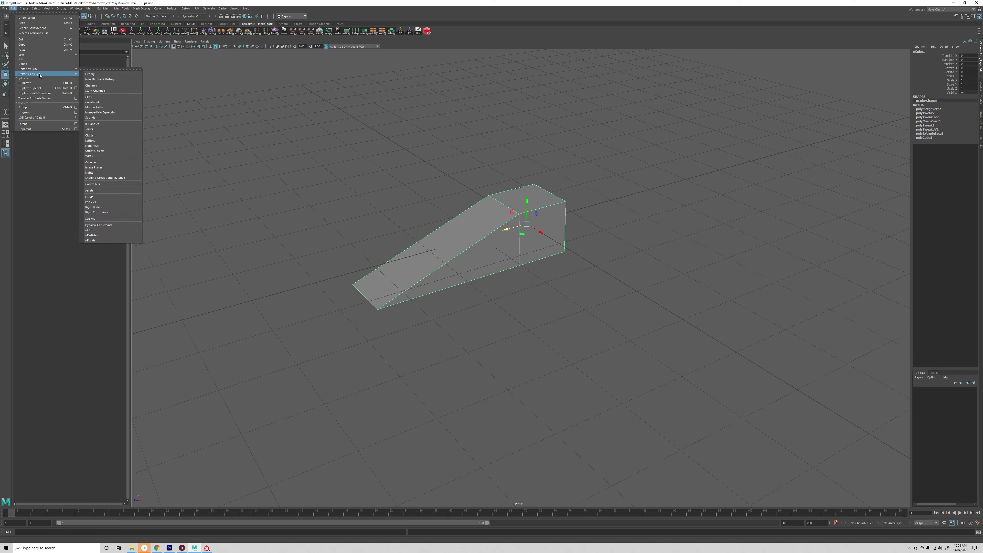
click(91, 74)
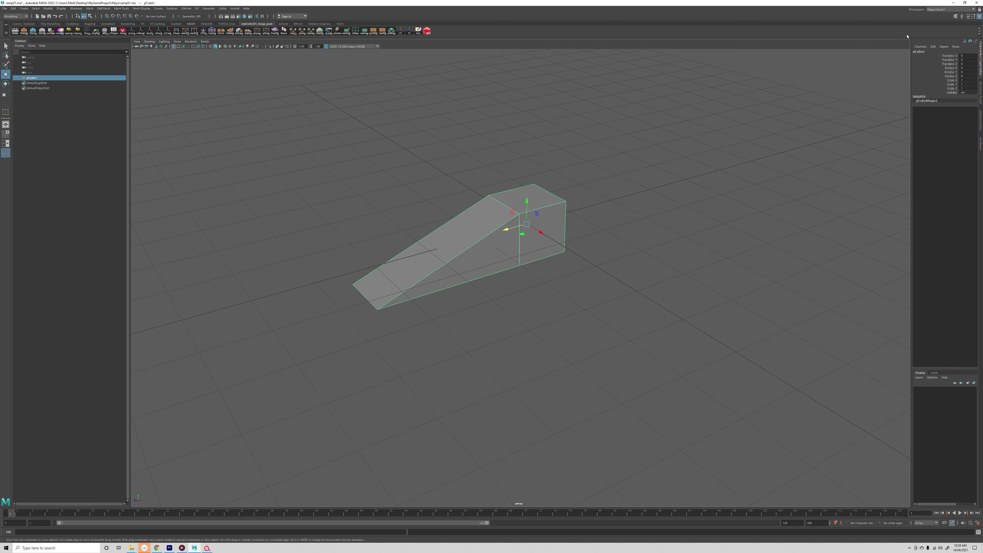
- Switch to the UV Editing workspace, show the checker map on the ramp and widen the 3D view
click(937, 13)
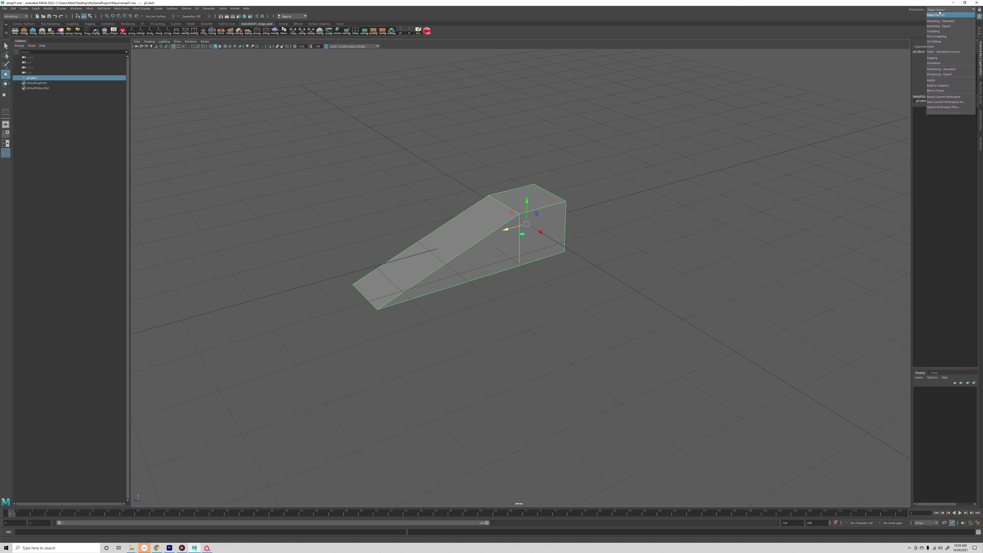
click(944, 42)
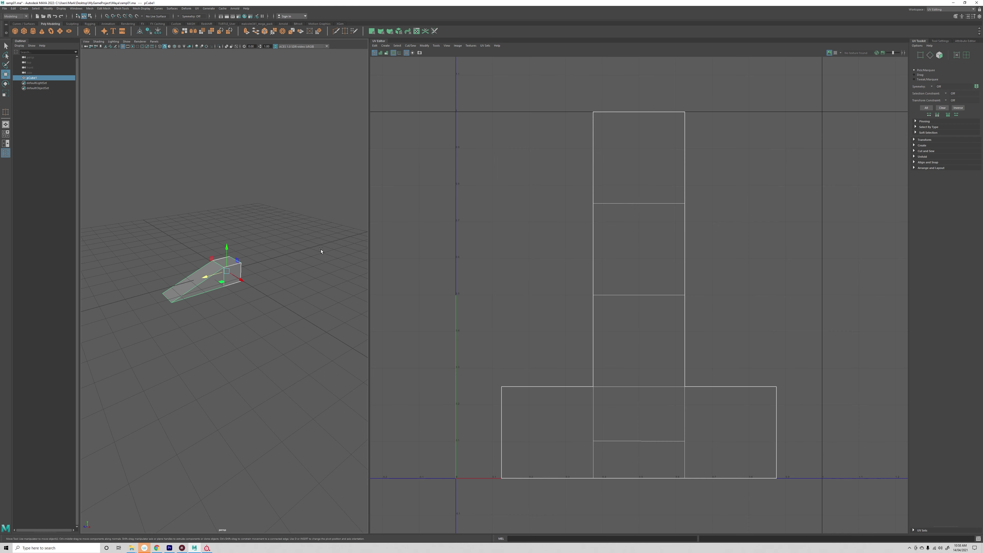
click(836, 53)
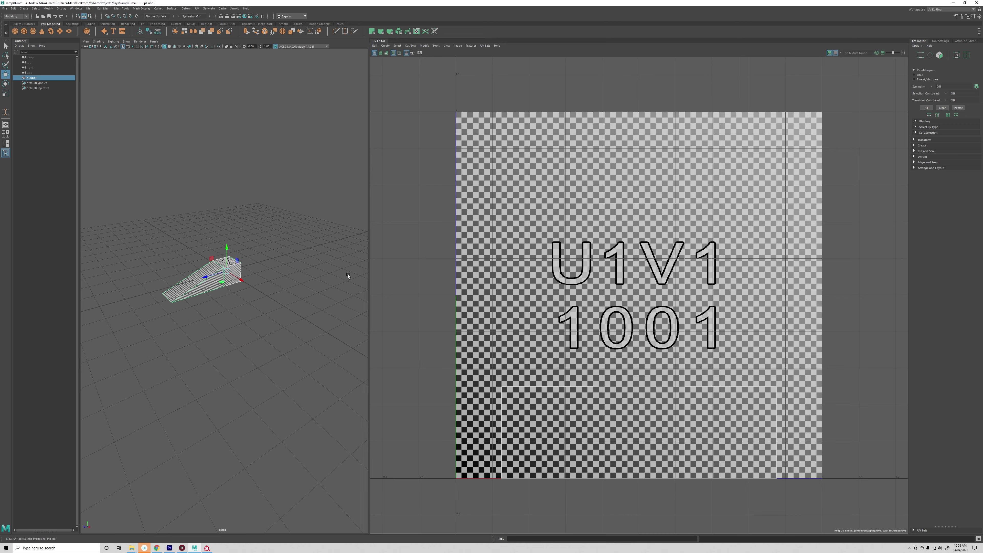
alt+right_drag(213, 319, 295, 249)
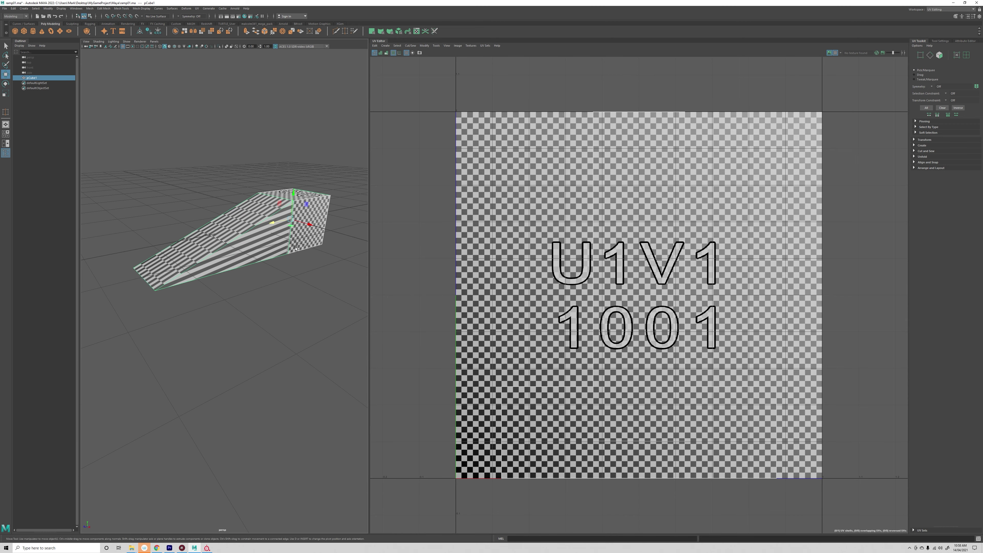
drag(369, 244, 605, 244)
alt+drag(397, 266, 426, 290)
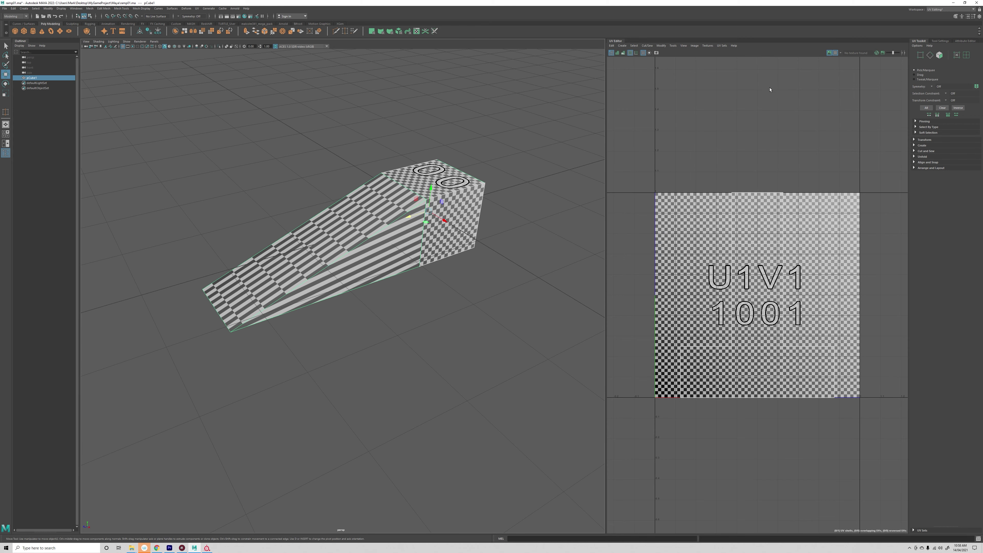
- Darken the checker image with the UV Editor's dimming control, and reselect the ramp to display the pattern on it
click(883, 53)
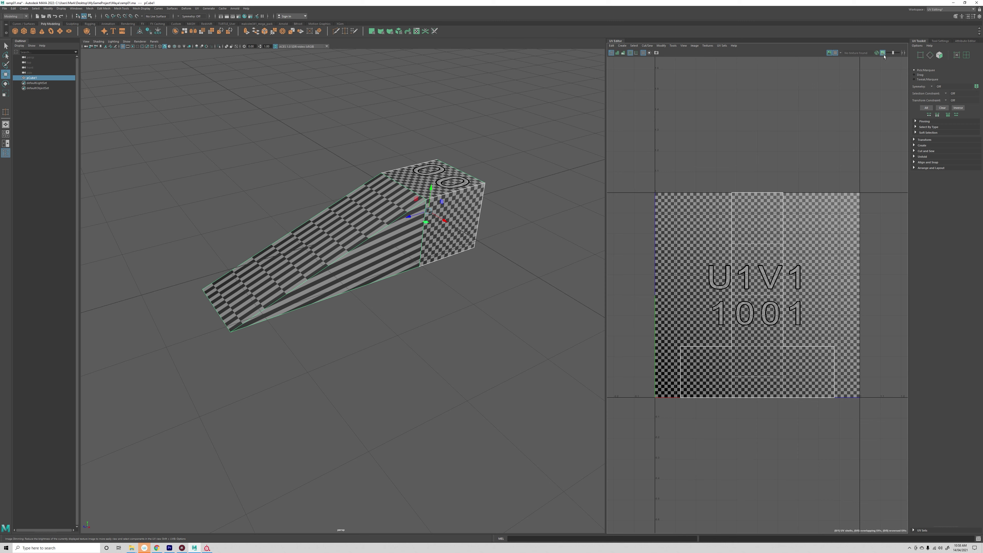
click(883, 53)
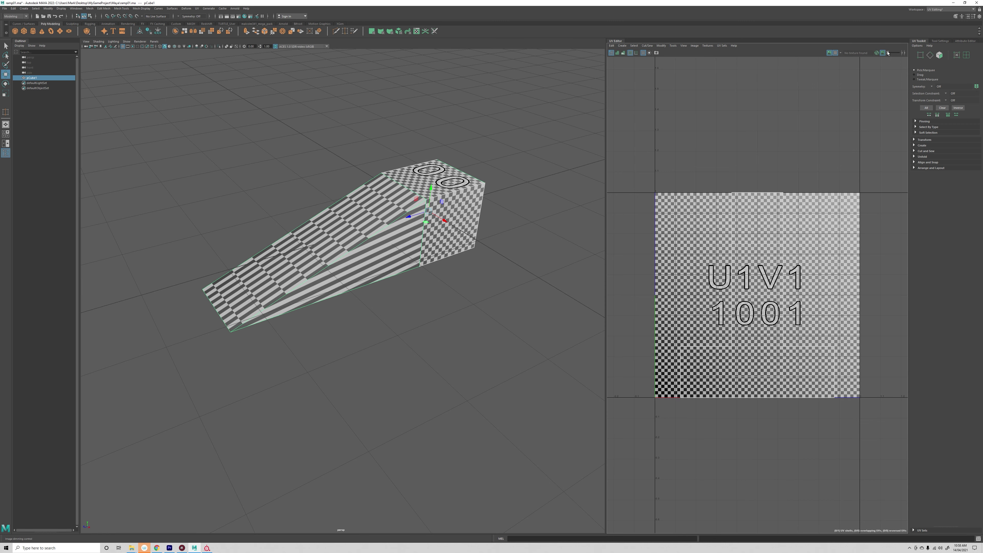
drag(888, 53, 896, 53)
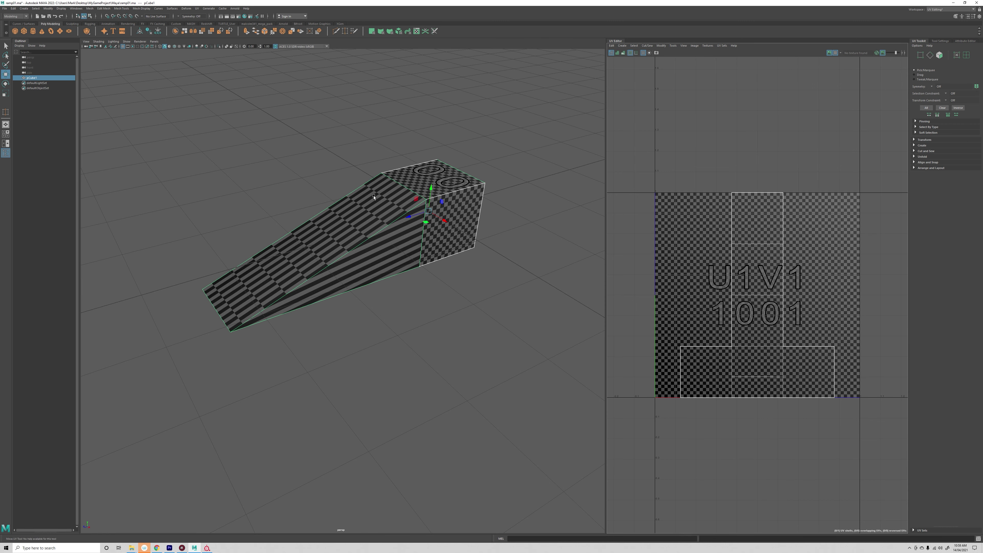
click(418, 297)
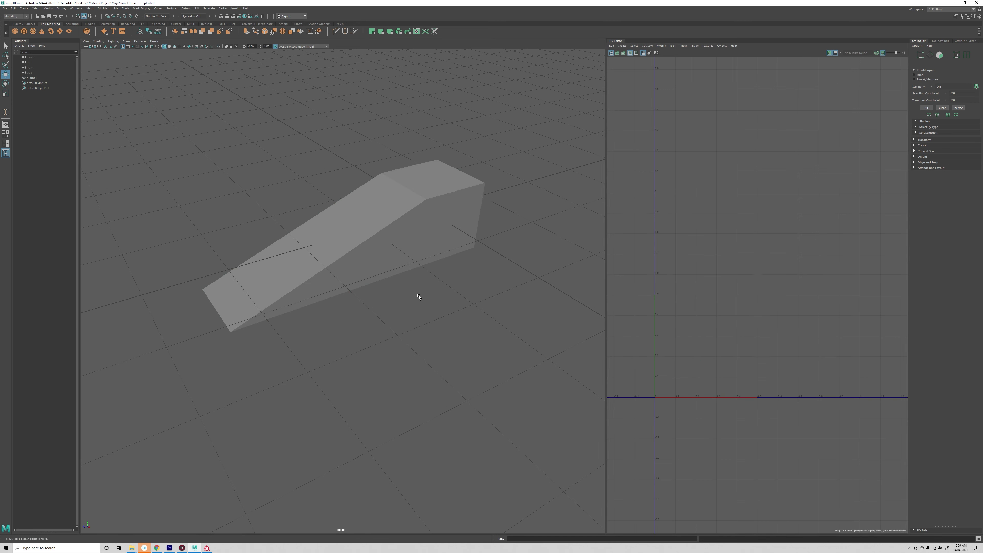
click(432, 213)
alt+drag(443, 197, 359, 243)
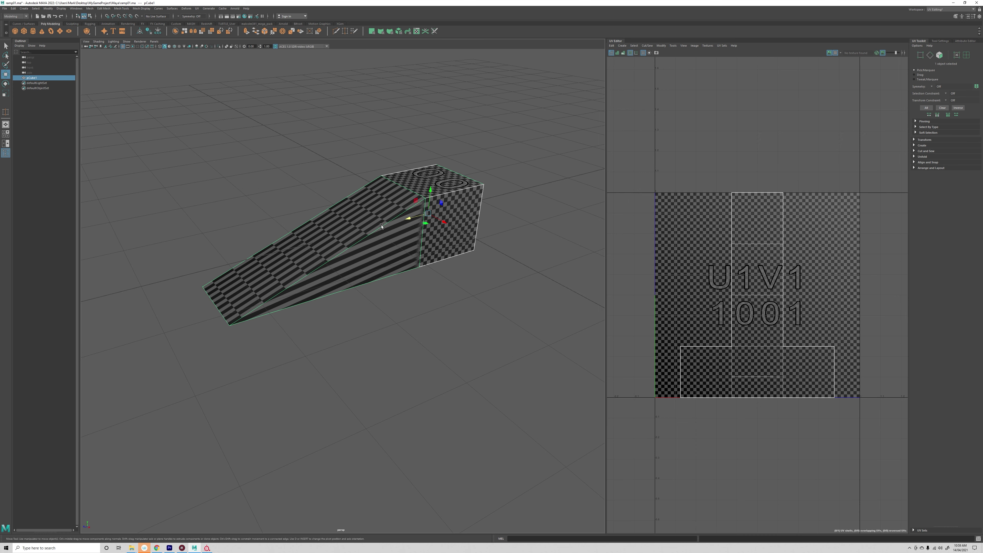
- Apply a camera-based UV projection to the ramp and orbit around it to check the checker pattern
click(197, 9)
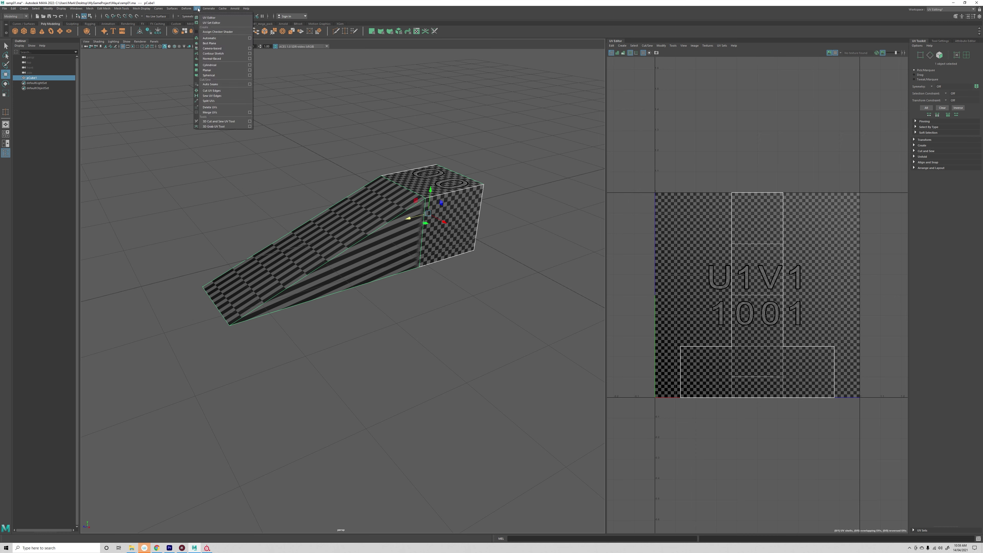
click(214, 48)
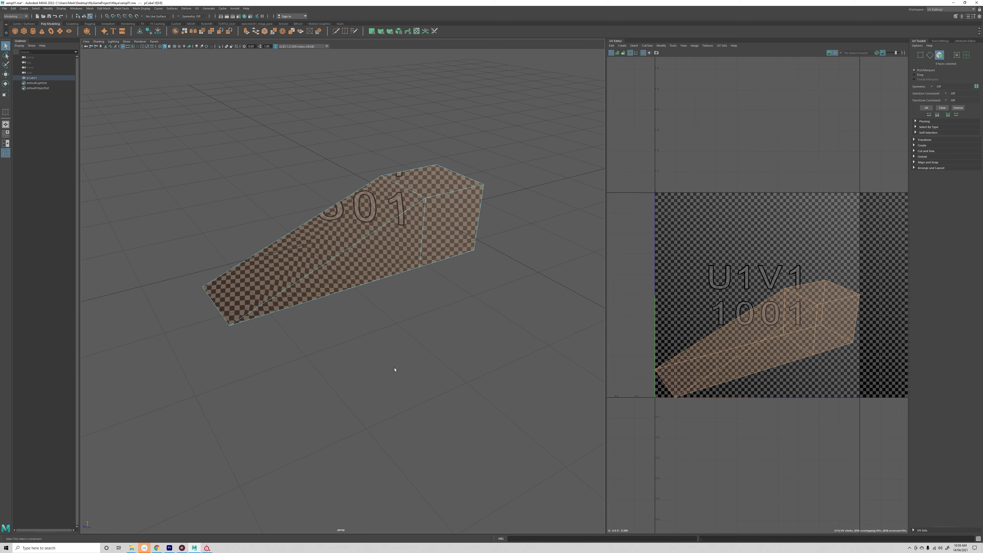
alt+drag(387, 251, 387, 278)
alt+drag(294, 295, 406, 307)
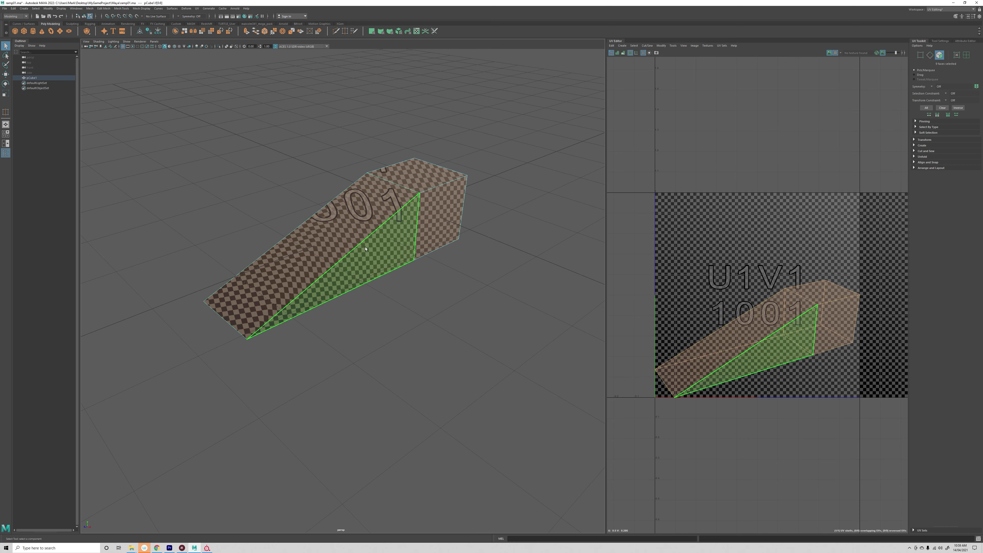
- Start the 3D Cut and Sew UV Tool on the ramp and switch to edge components
click(198, 9)
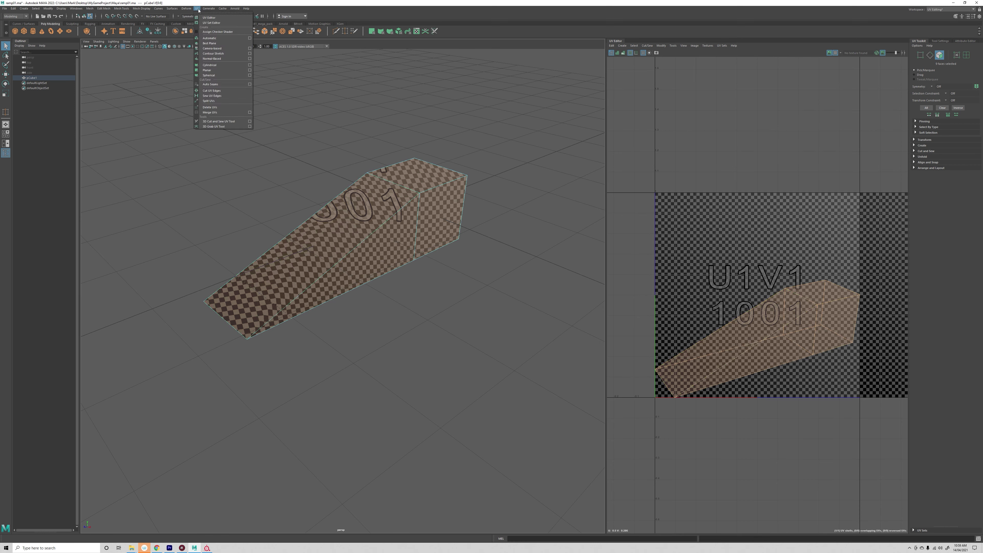
click(215, 122)
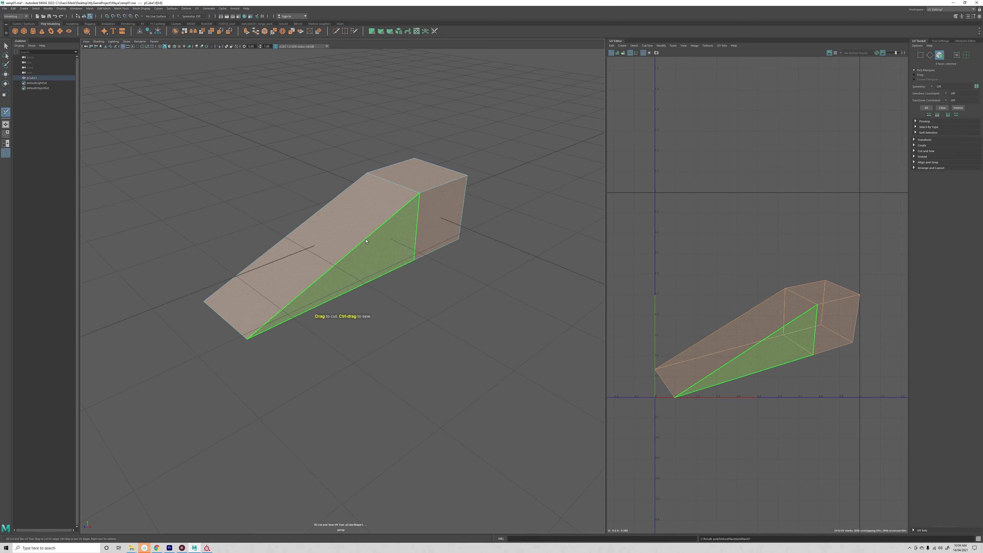
right_click(369, 223)
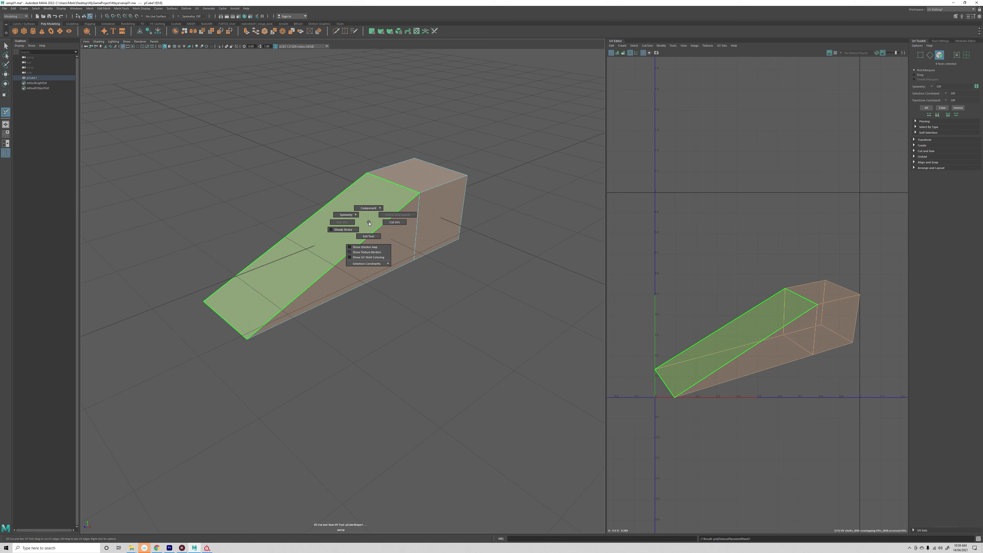
right_drag(369, 223, 369, 195)
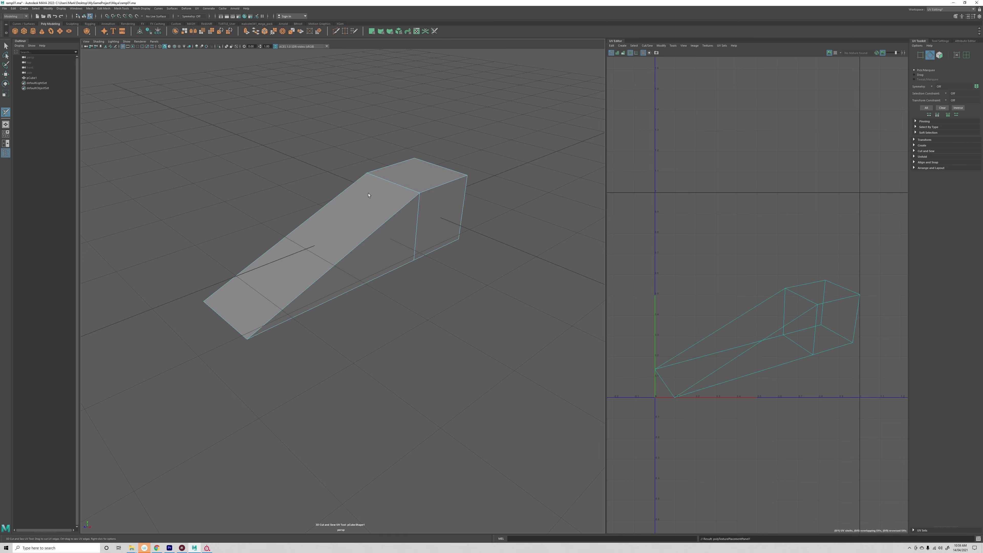
alt+drag(413, 321, 422, 279)
- Select all the edges around the perimeter of the ramp's underside and cut the UVs along them
click(474, 226)
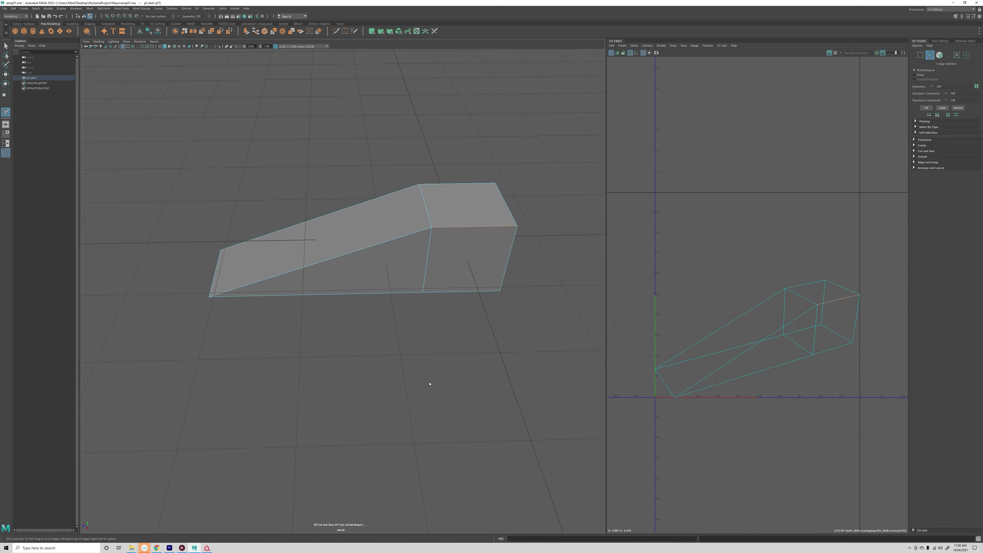
alt+drag(439, 351, 456, 311)
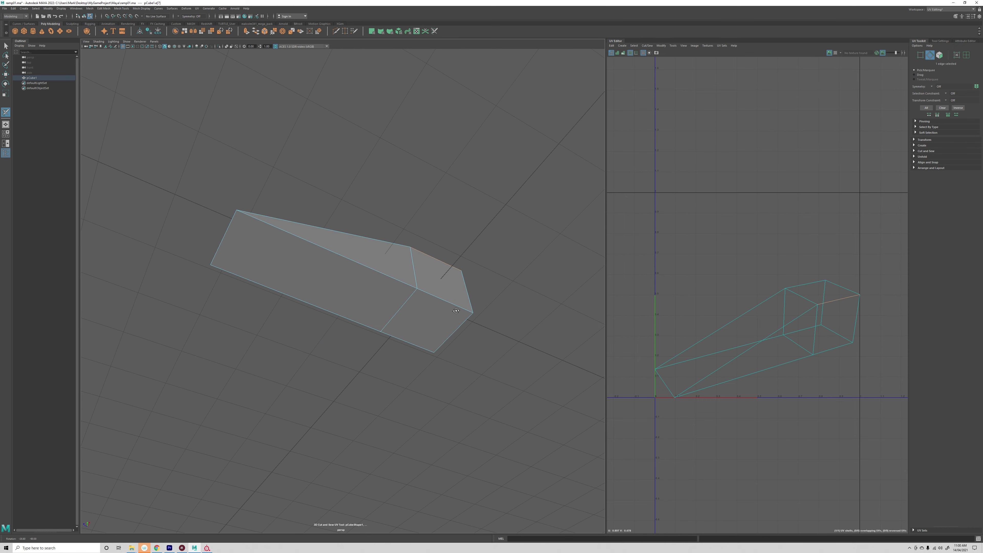
click(339, 255)
click(445, 300)
click(454, 333)
click(298, 290)
drag(322, 318, 332, 313)
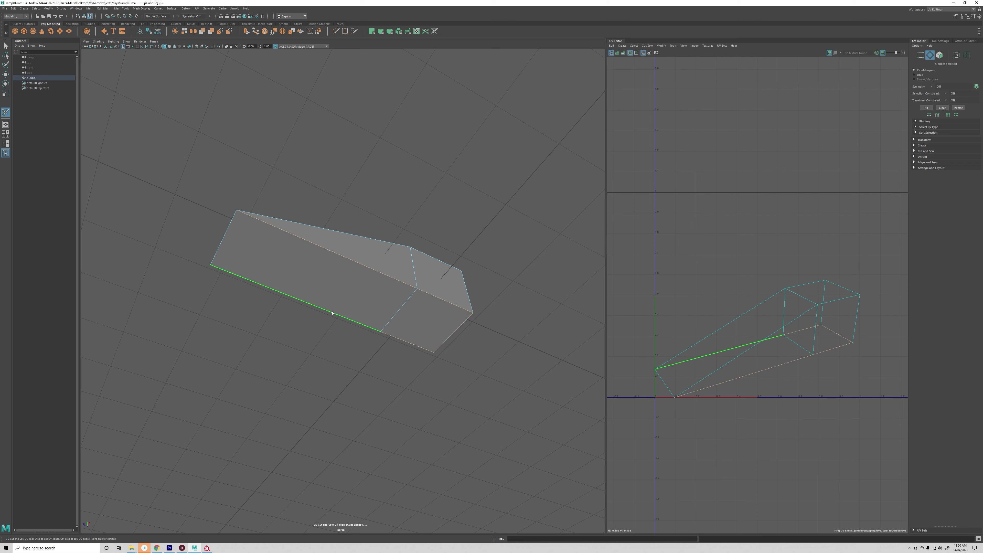
click(226, 234)
key(Return)
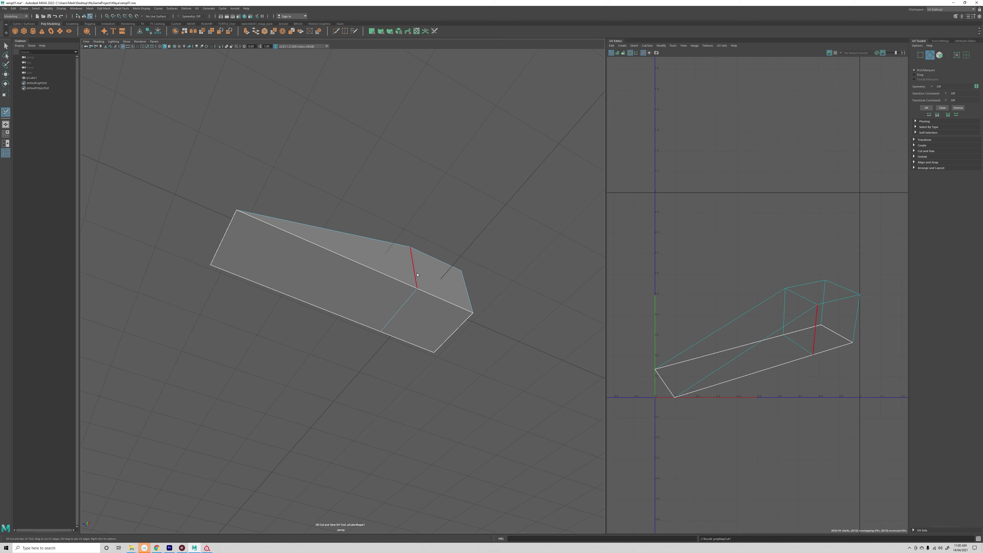
- Cut the UVs along the two vertical edges of the ramp's tall back end and inspect the seams
alt+drag(482, 386, 379, 301)
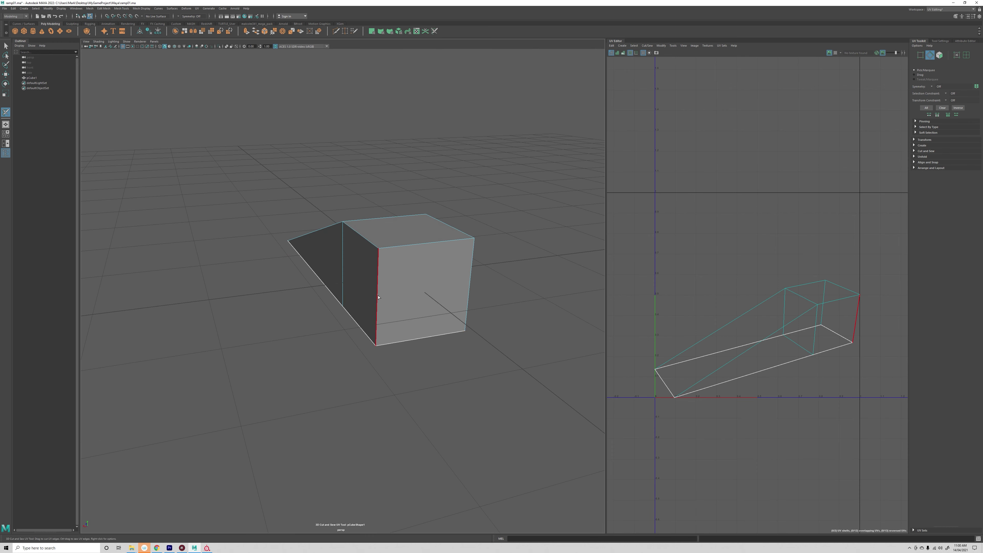
click(378, 298)
click(470, 277)
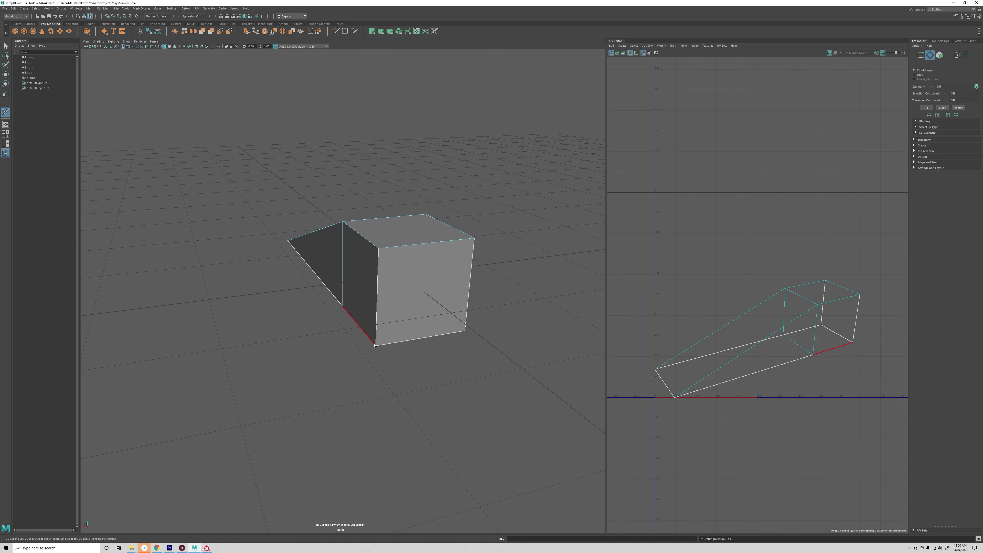
alt+drag(377, 329, 364, 373)
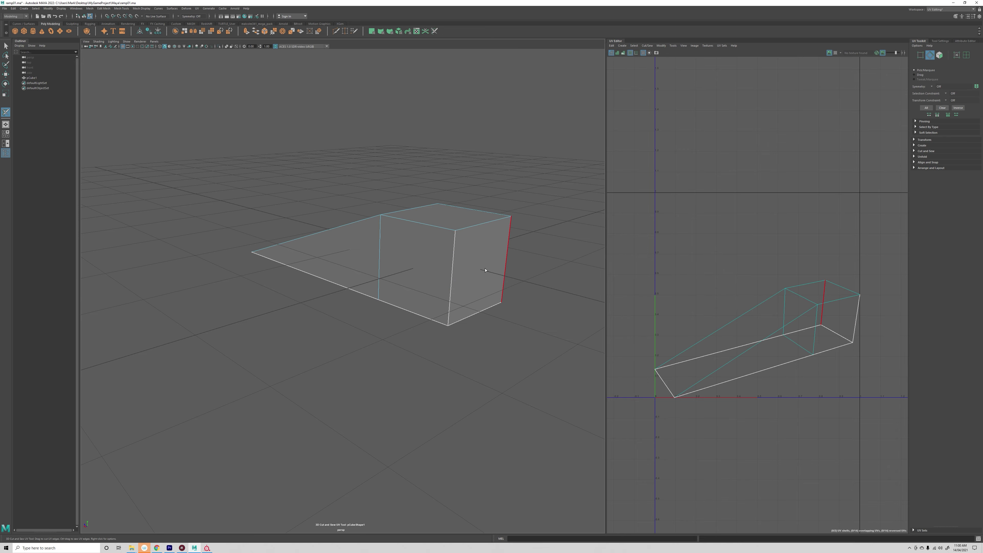
alt+drag(423, 312, 438, 194)
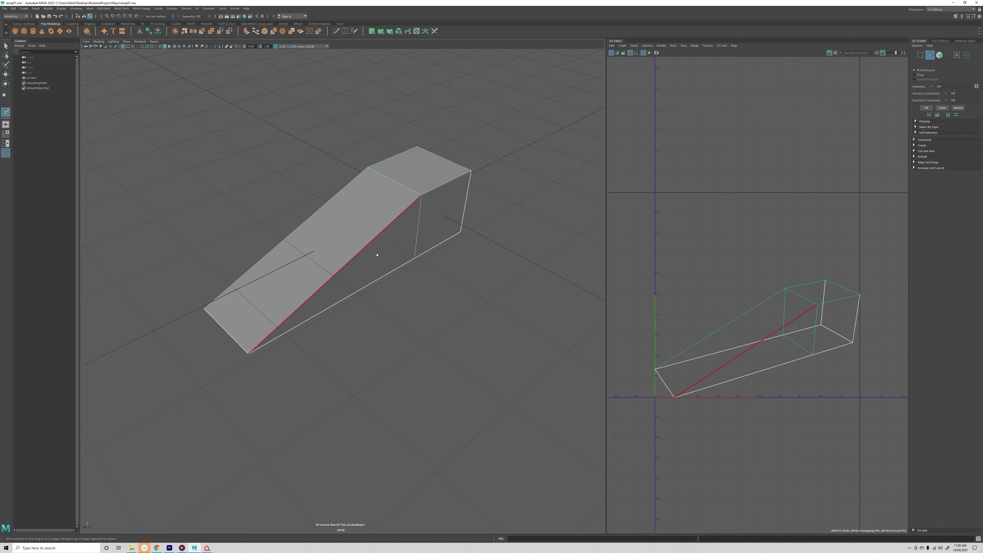
alt+drag(500, 204, 463, 259)
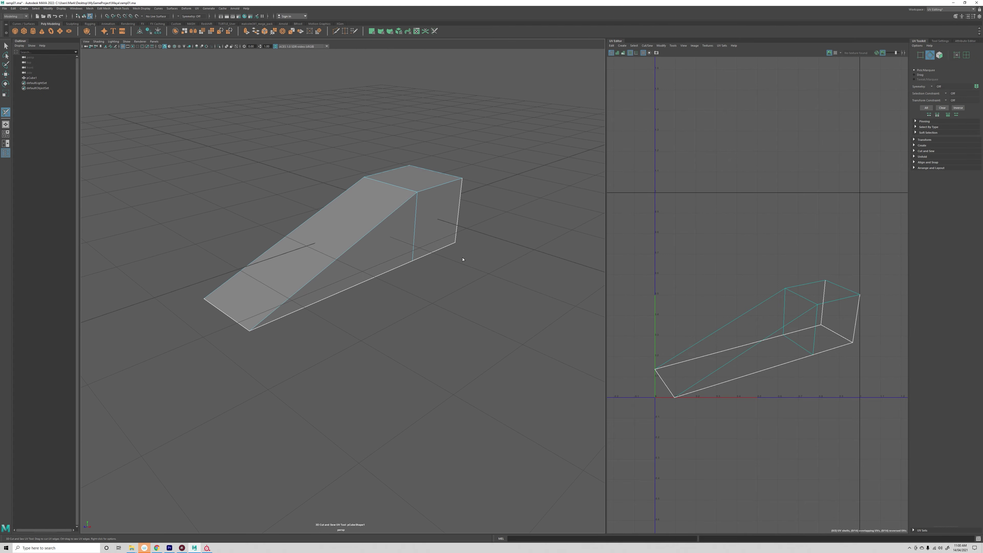
- Exit the cut and sew tool and return the ramp to object mode
key(q)
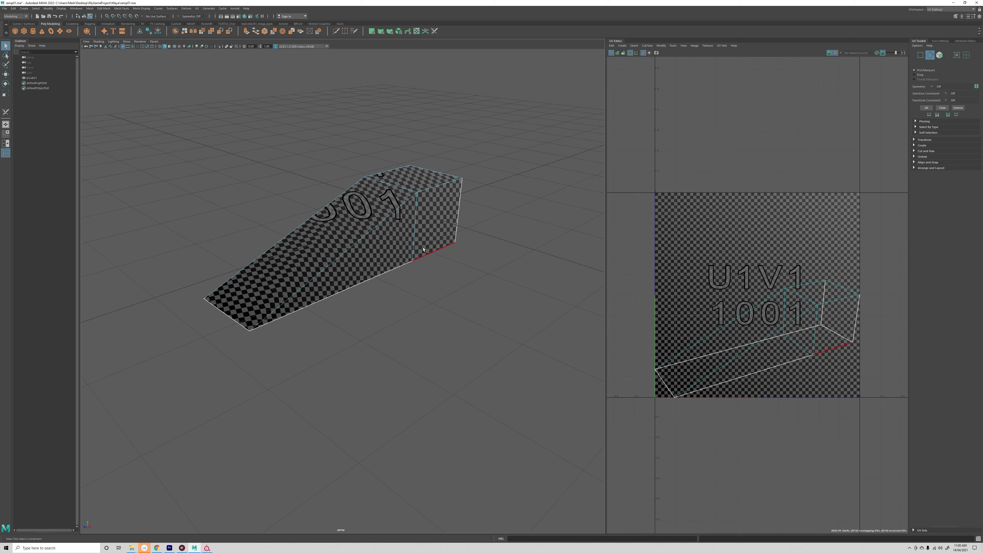
right_click(428, 222)
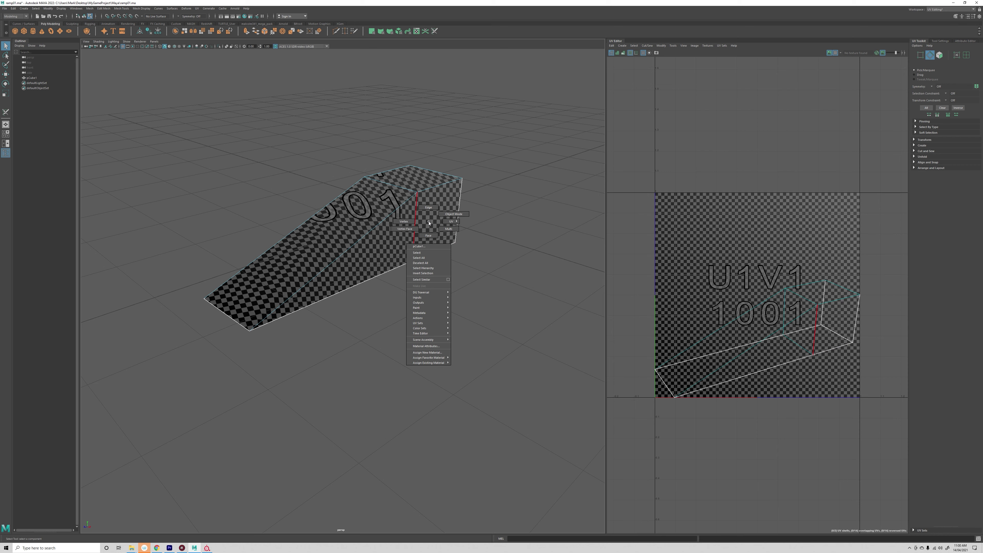
right_drag(429, 222, 448, 213)
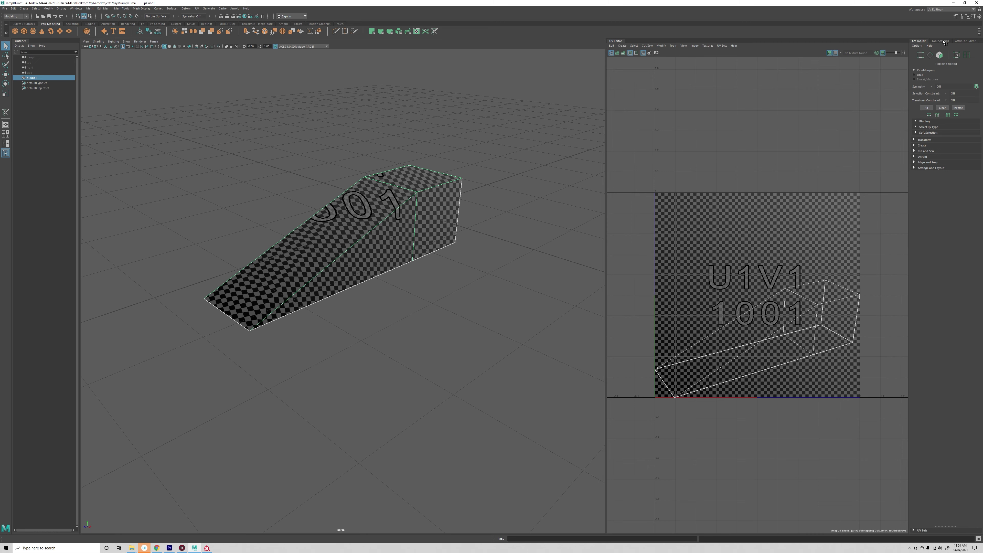
- Bring up the ramp's Channel Box to view its inputs, delete all history in the scene, and close the Channel Box
click(966, 41)
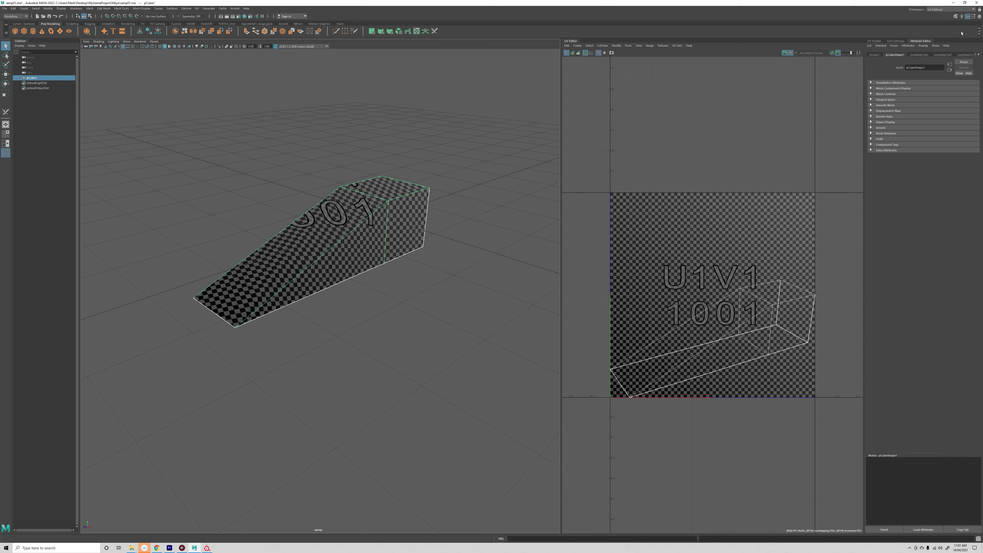
click(979, 17)
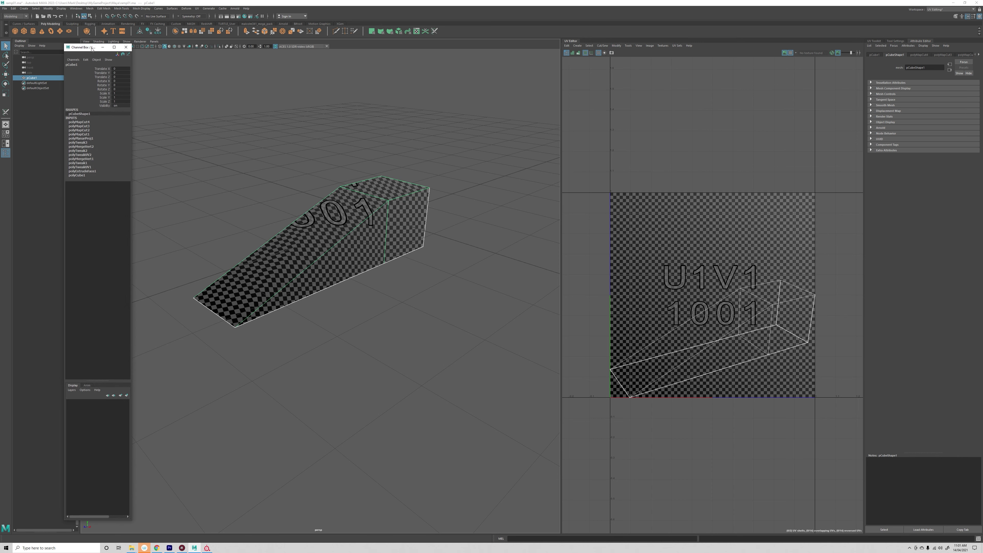
drag(93, 48, 664, 54)
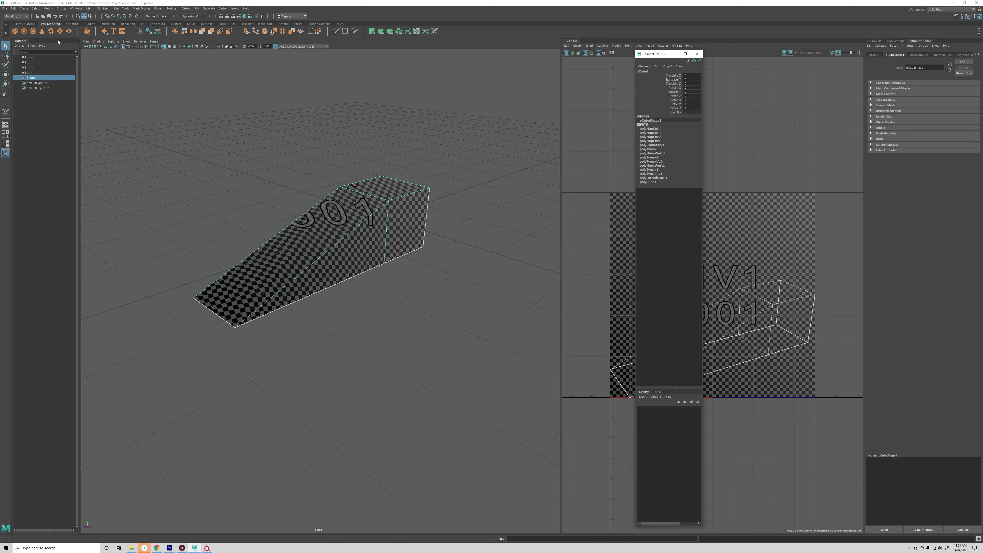
click(13, 9)
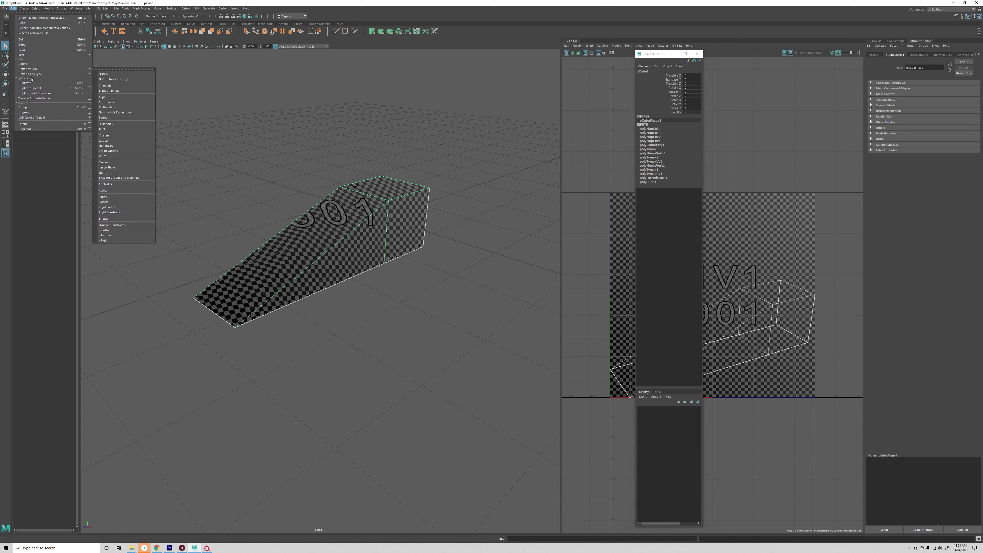
mouse_move(70, 69)
click(103, 69)
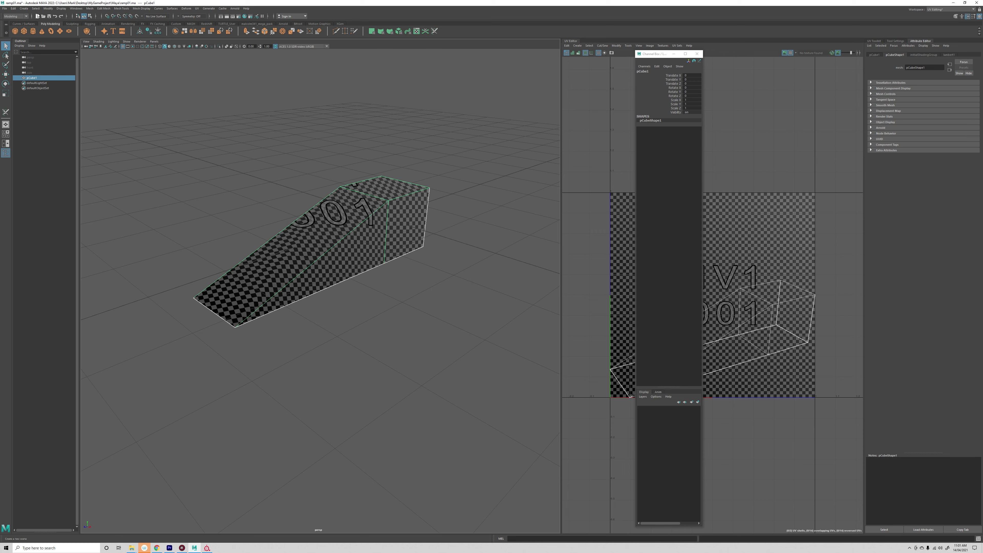
click(697, 54)
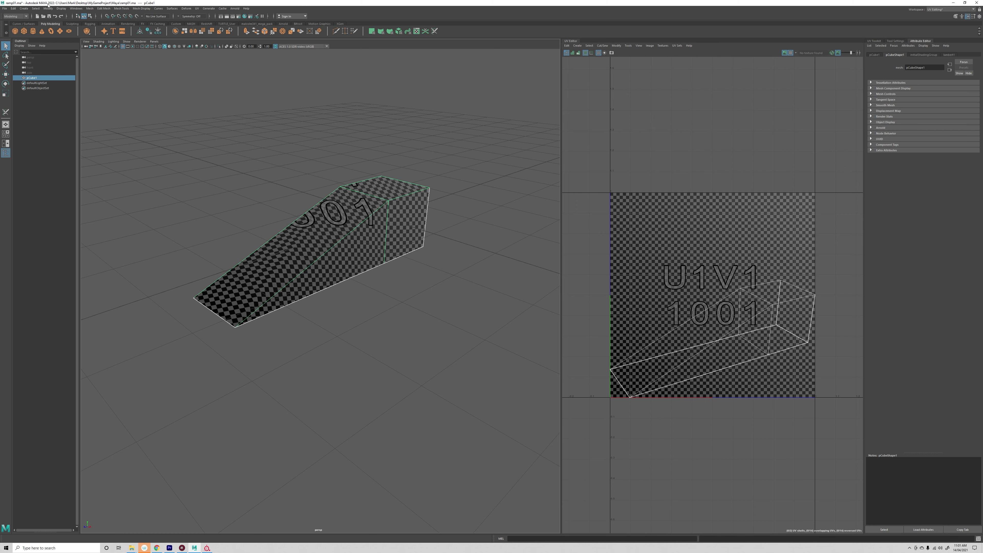
- Freeze the ramp's transformations
click(48, 8)
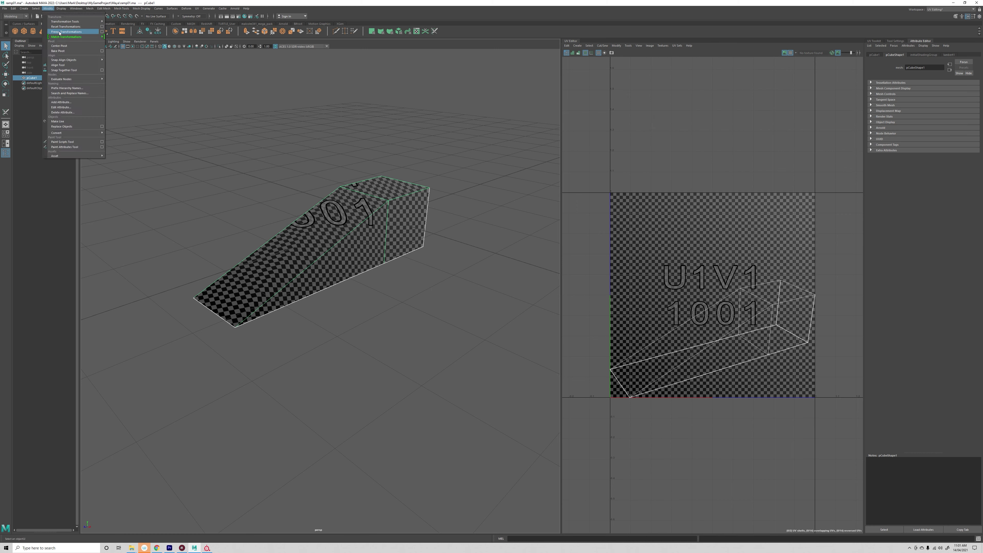
click(61, 32)
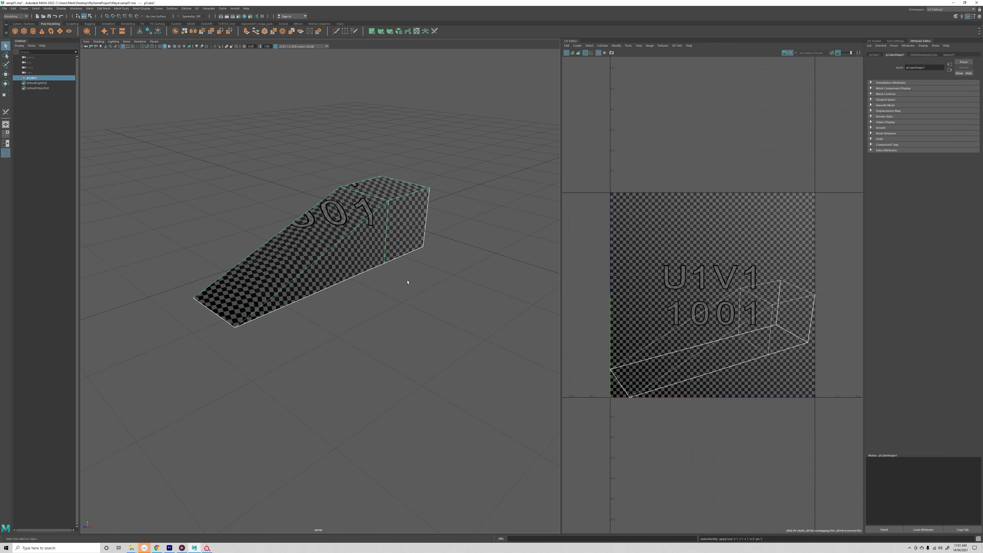
alt+drag(418, 271, 384, 221)
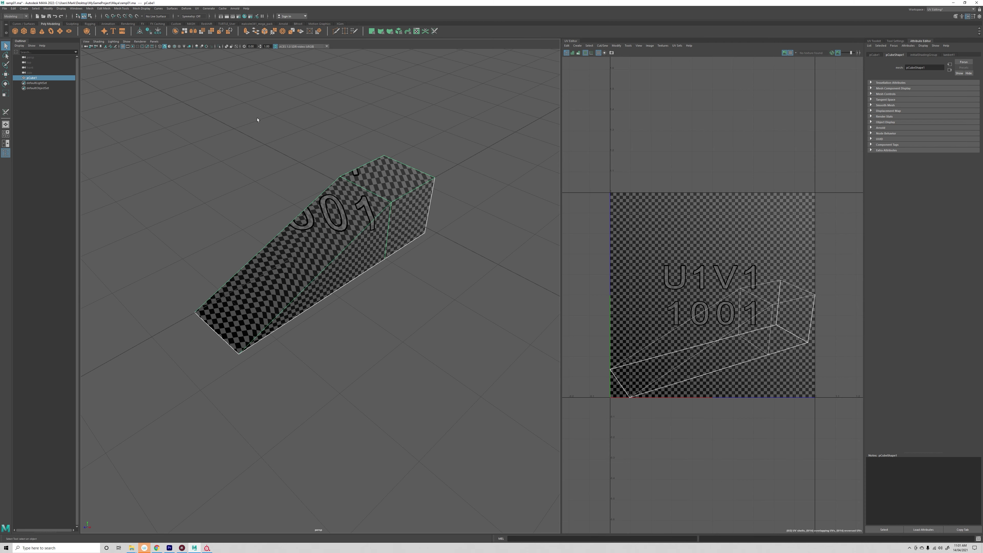
- Reactivate the 3D Cut and Sew UV Tool, select all of the ramp's UV shells, and unfold and lay them out
click(6, 112)
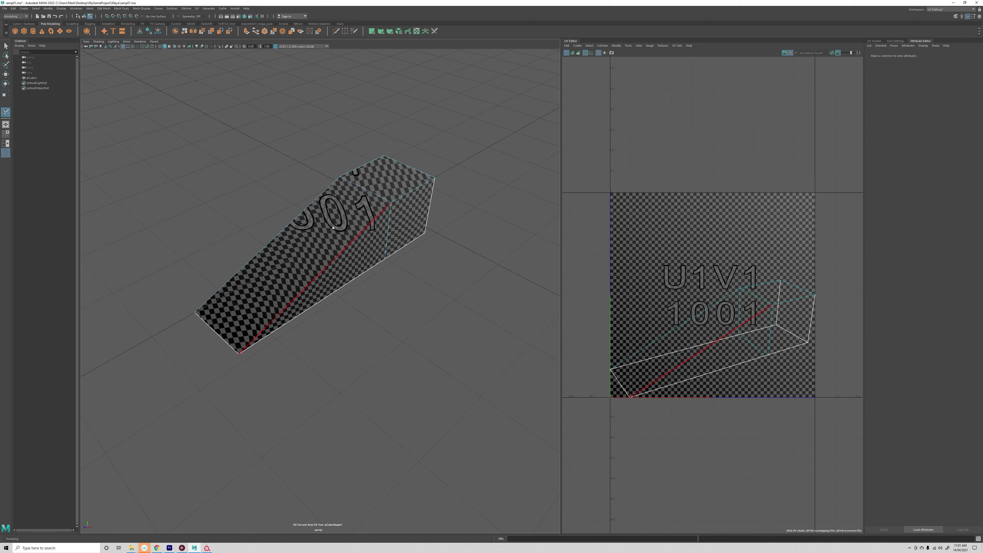
right_drag(332, 225, 357, 211)
alt+drag(428, 324, 363, 227)
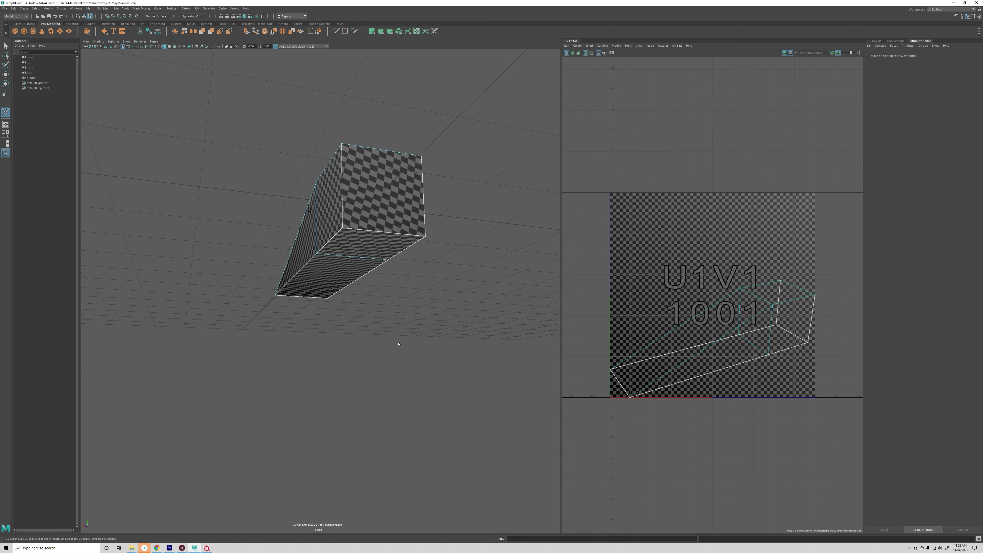
alt+drag(397, 345, 363, 293)
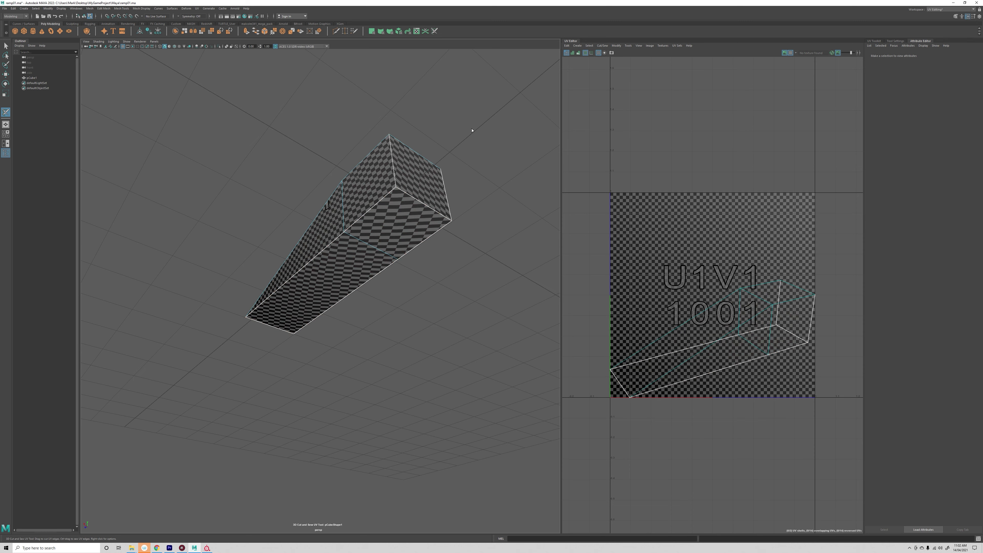
drag(493, 112, 284, 406)
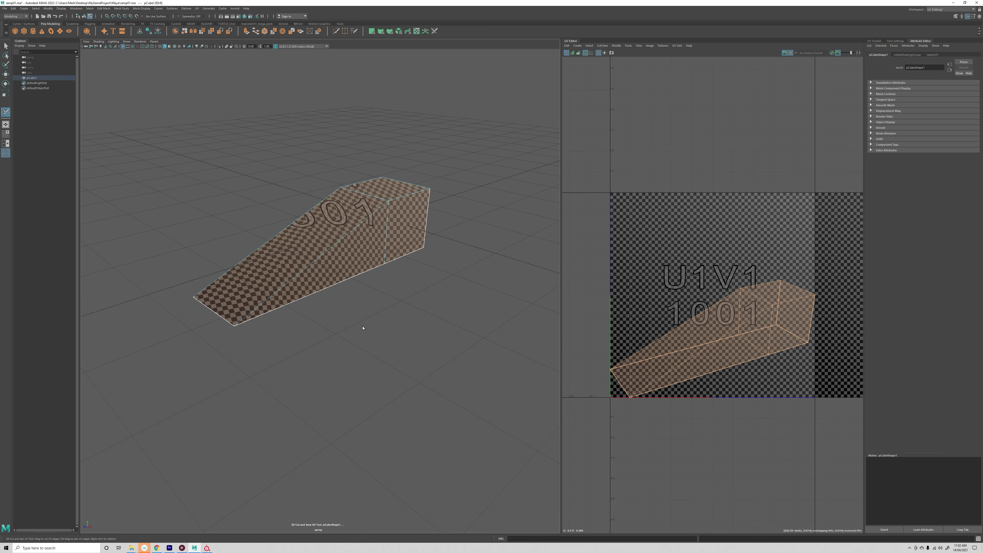
key(ctrl+l)
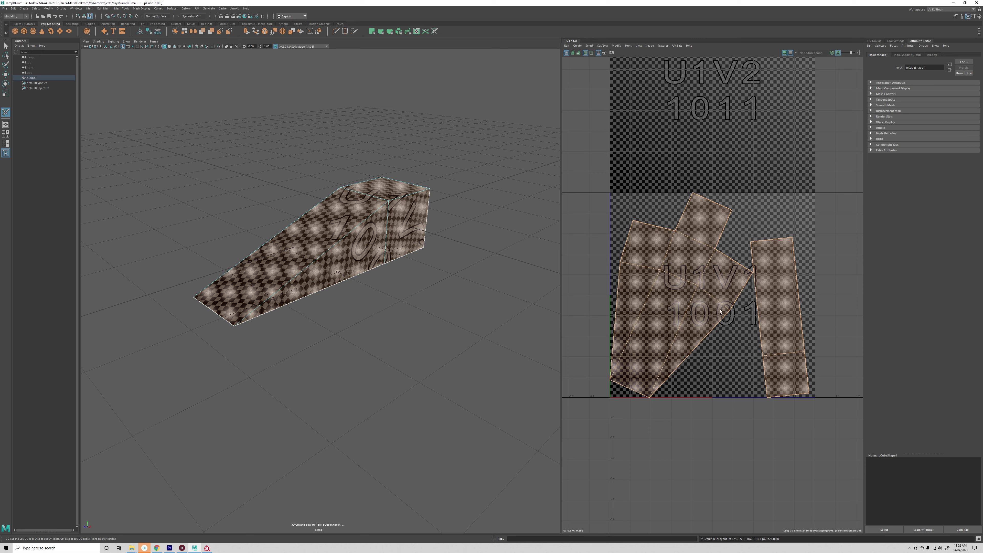
- Enlarge the UV Editor, orient both UV shells to the axes, and lay them out within the UV tile using the UV Toolkit
click(874, 41)
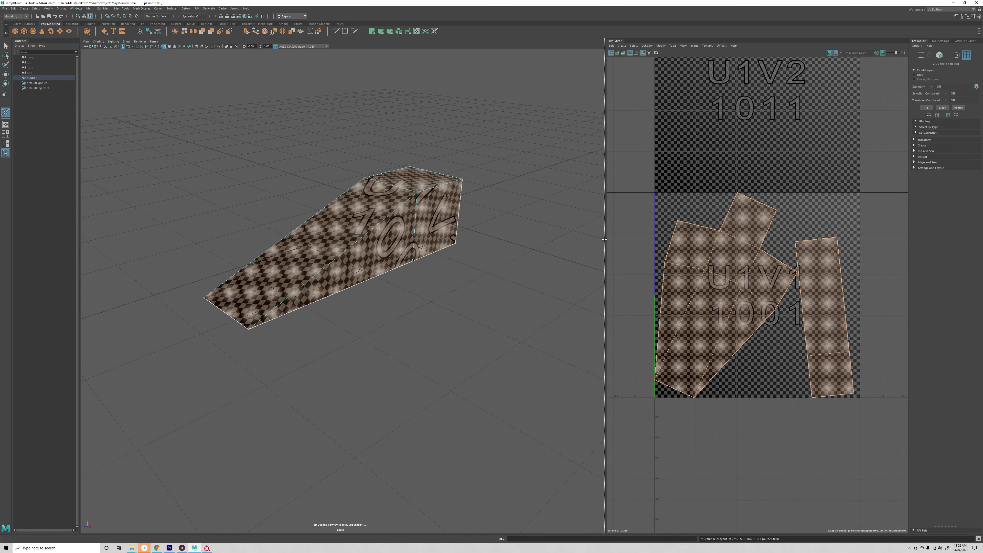
drag(606, 240, 508, 239)
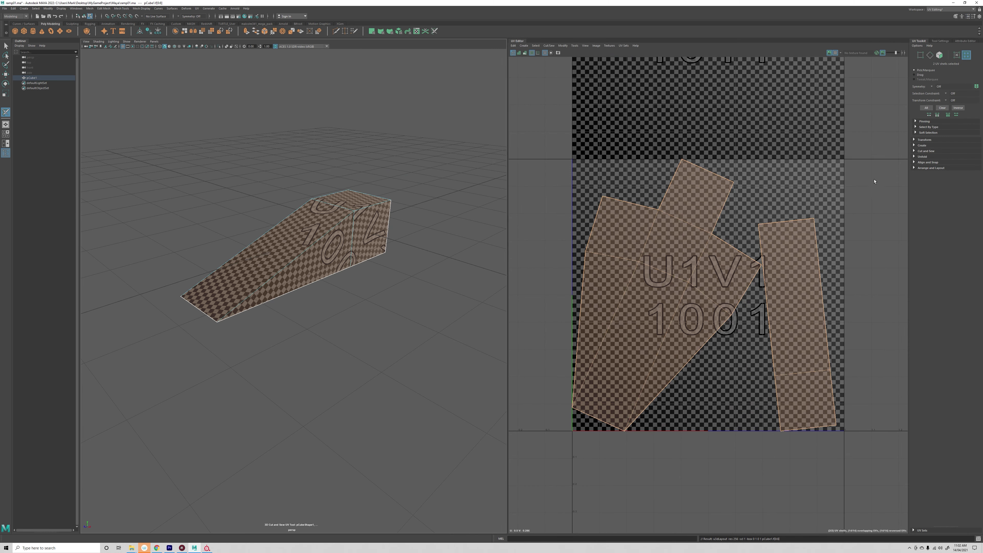
click(914, 168)
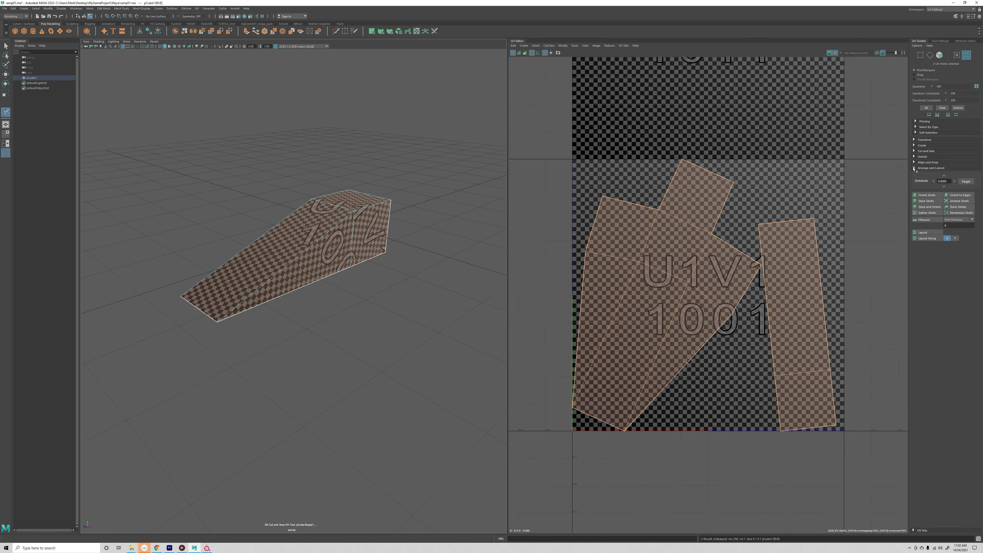
click(926, 195)
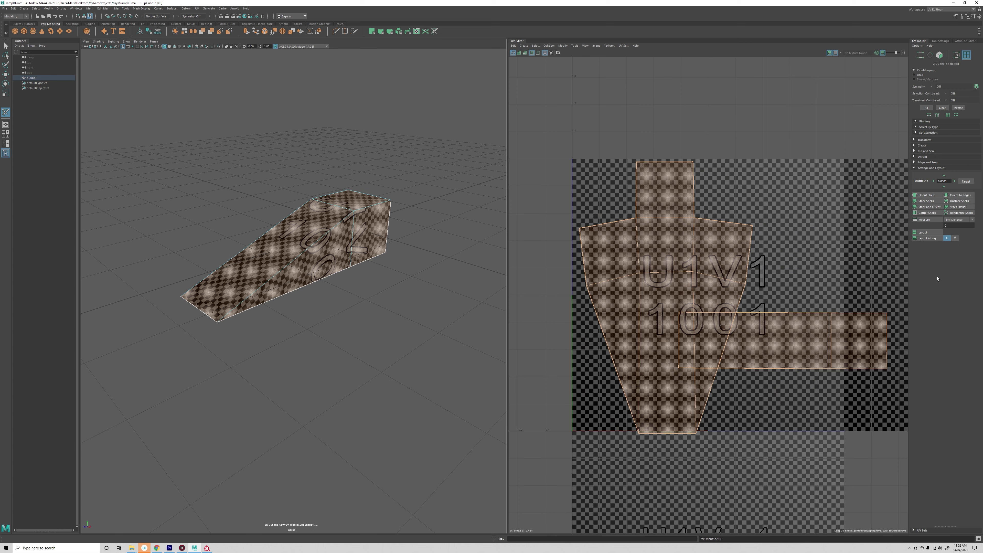
click(925, 232)
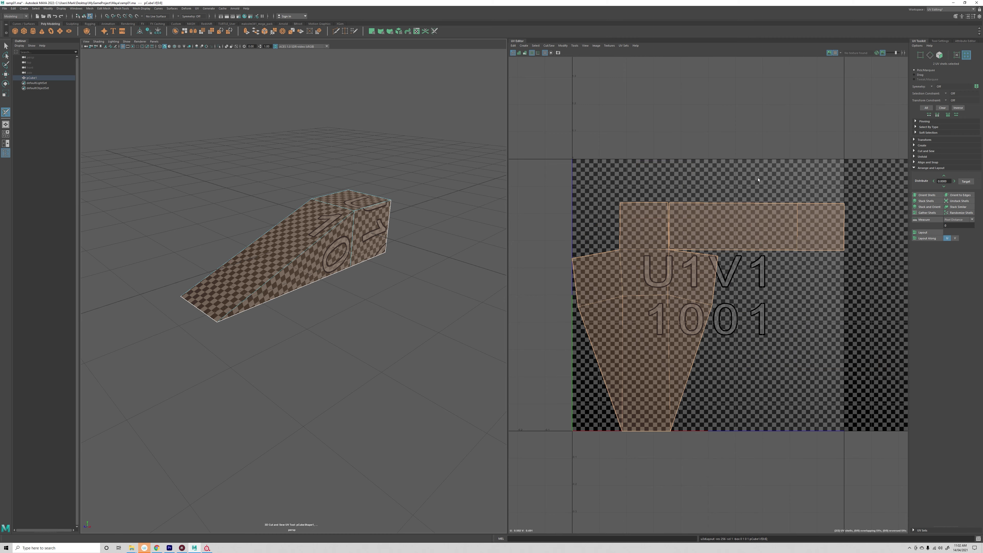
- Leave the 3D Cut and Sew tool, switch to UV Shell selection, and move the rectangular shell up to the UV tile's upper edge
key([)
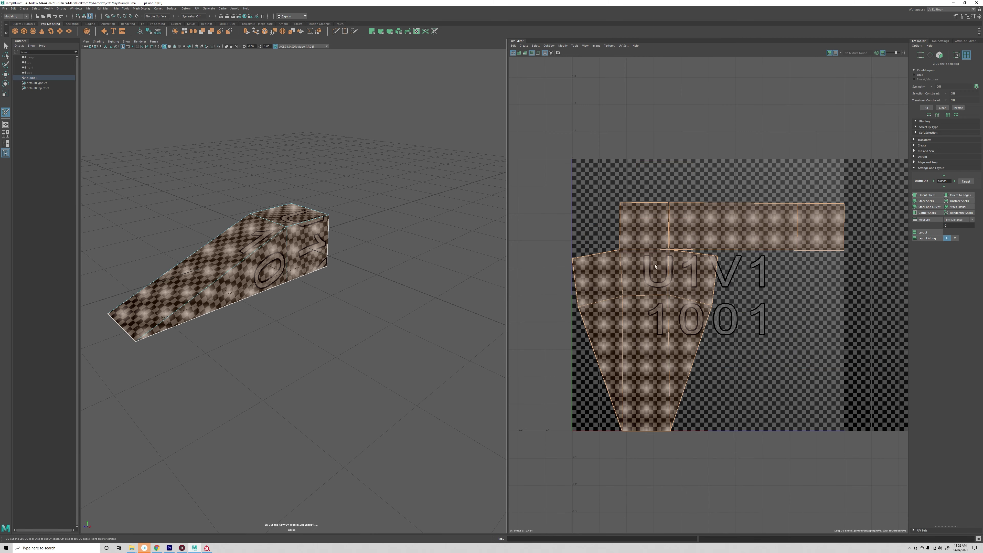
right_click(683, 259)
click(708, 250)
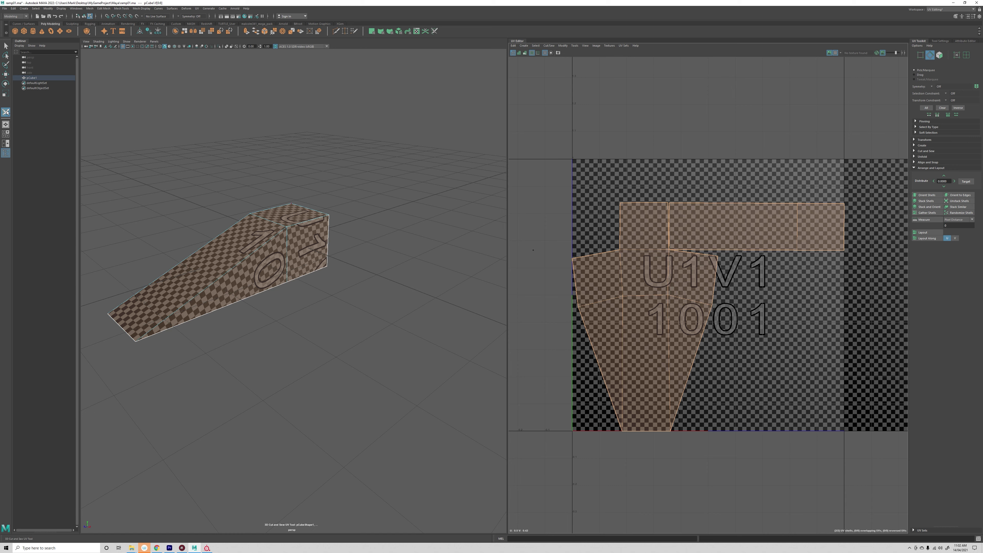
click(6, 46)
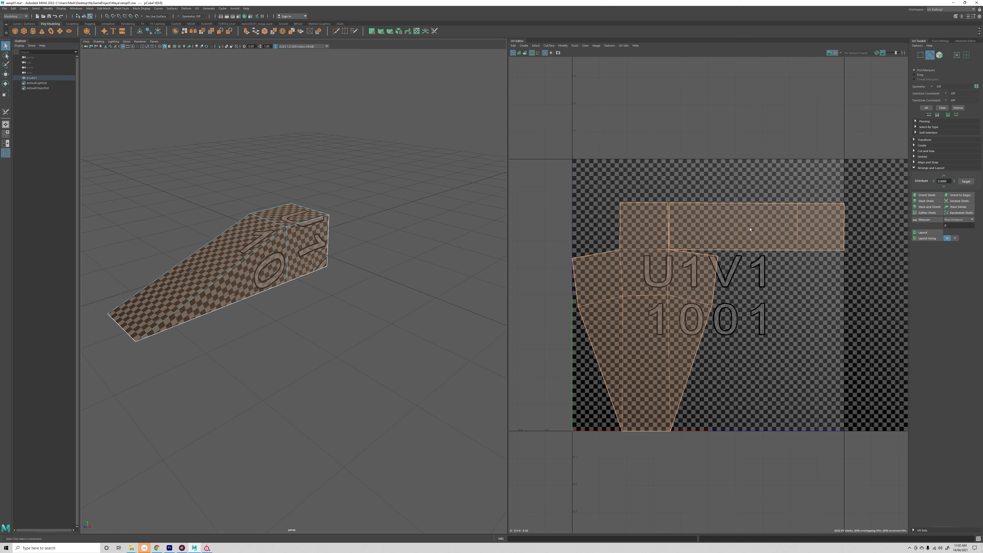
right_click(745, 221)
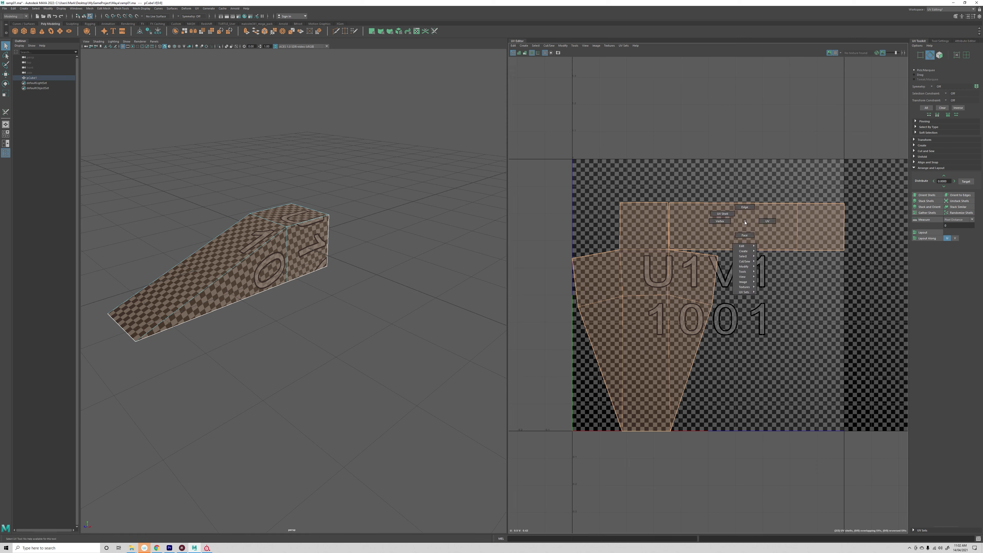
click(722, 214)
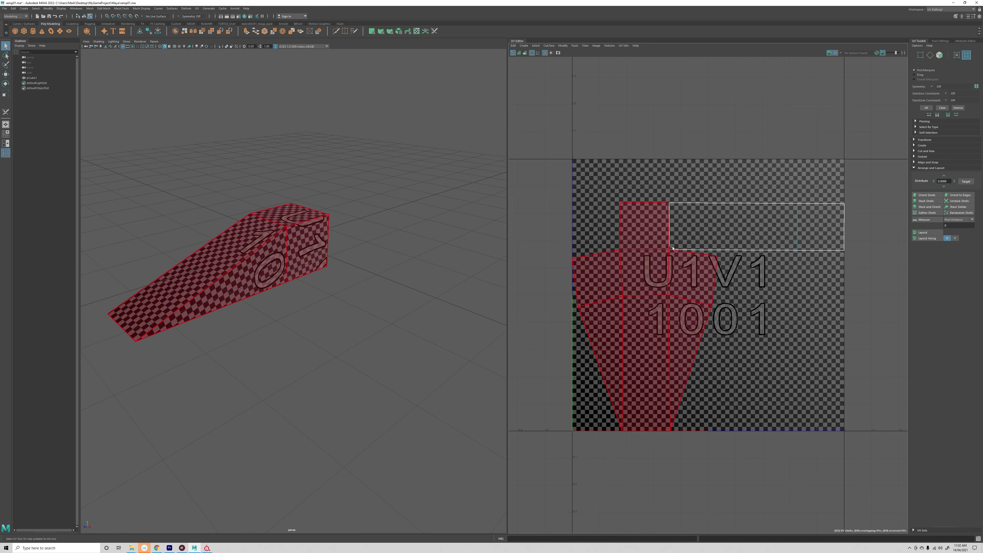
click(718, 231)
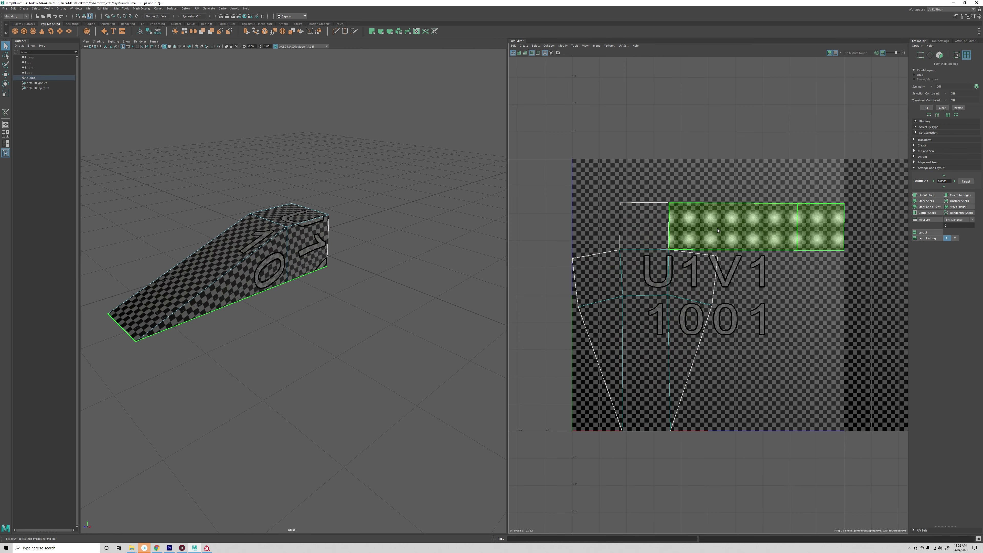
key(w)
drag(757, 227, 760, 186)
- Scale both UV shells down slightly within the tile and nudge the larger shell toward the tile's left edge
shift+drag(584, 143, 718, 307)
key(r)
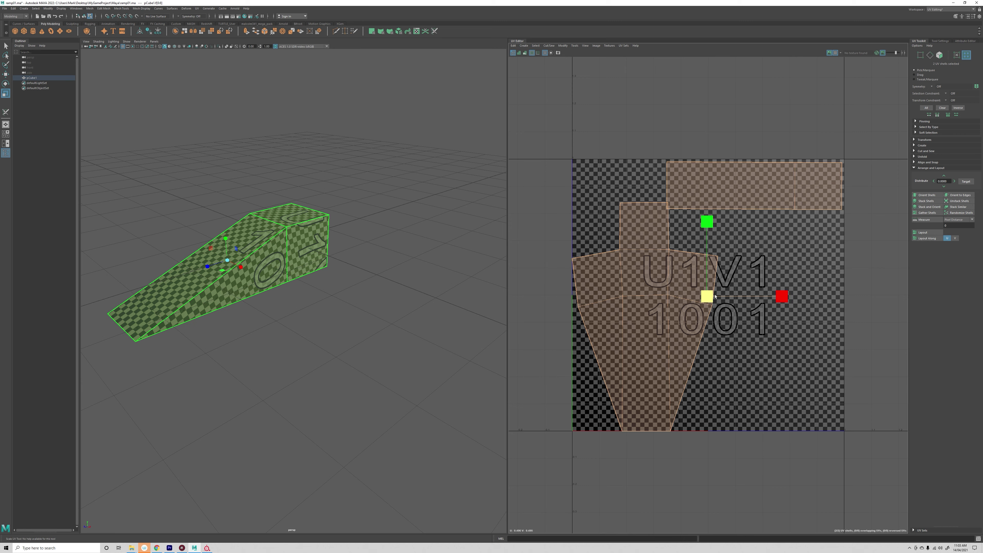
drag(710, 297, 709, 296)
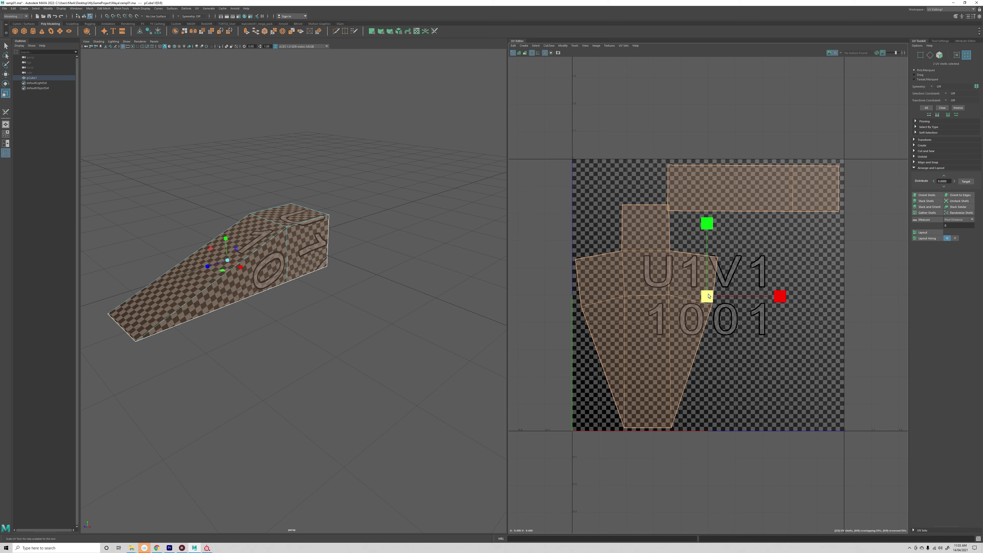
key(w)
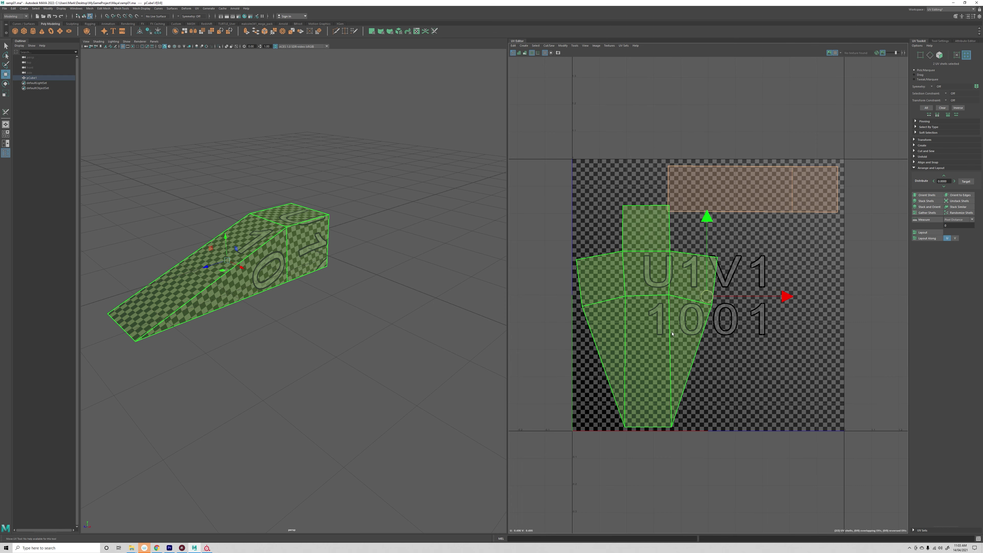
click(688, 306)
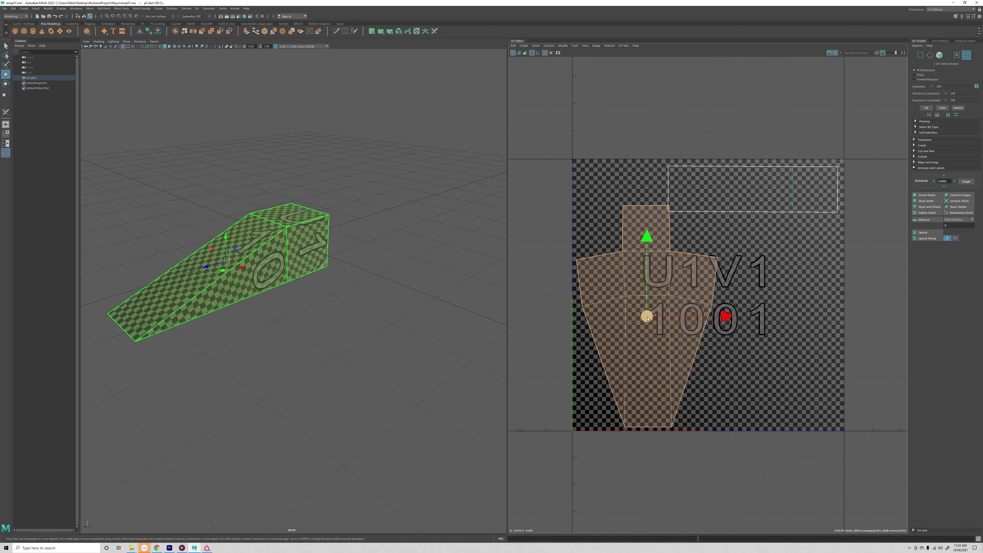
right_click(679, 274)
right_drag(679, 275, 657, 267)
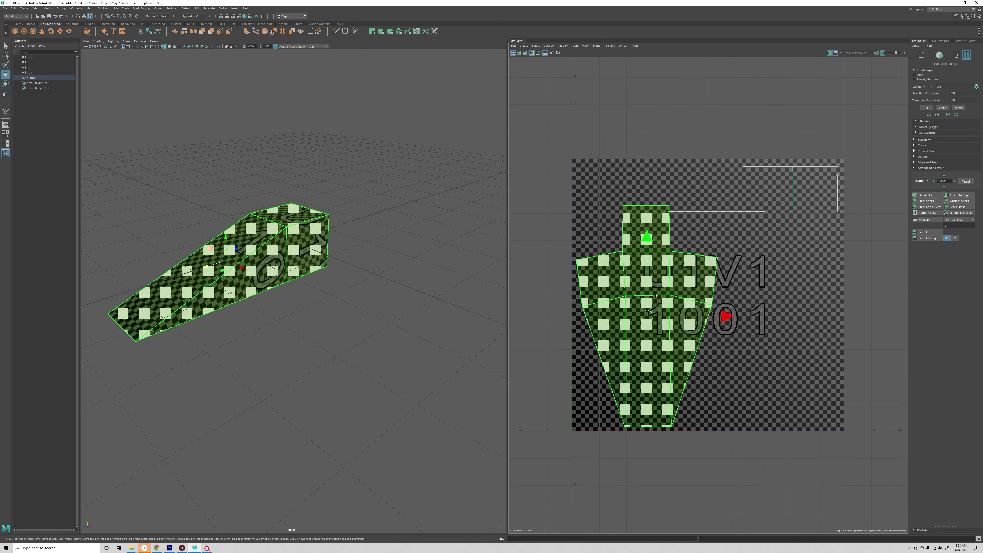
drag(646, 316, 643, 315)
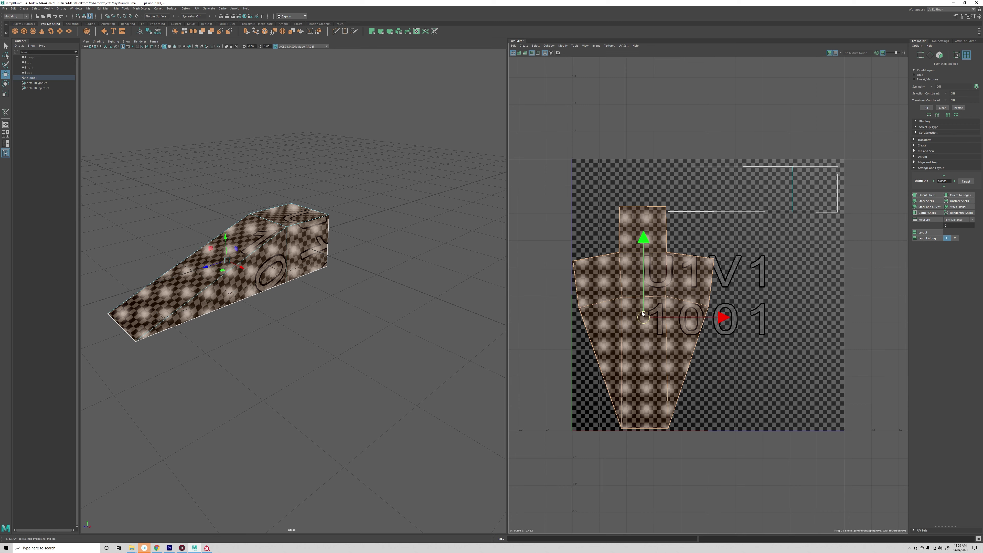
- Rotate the rectangular UV shell upright and place it along the right side of the UV tile
click(726, 206)
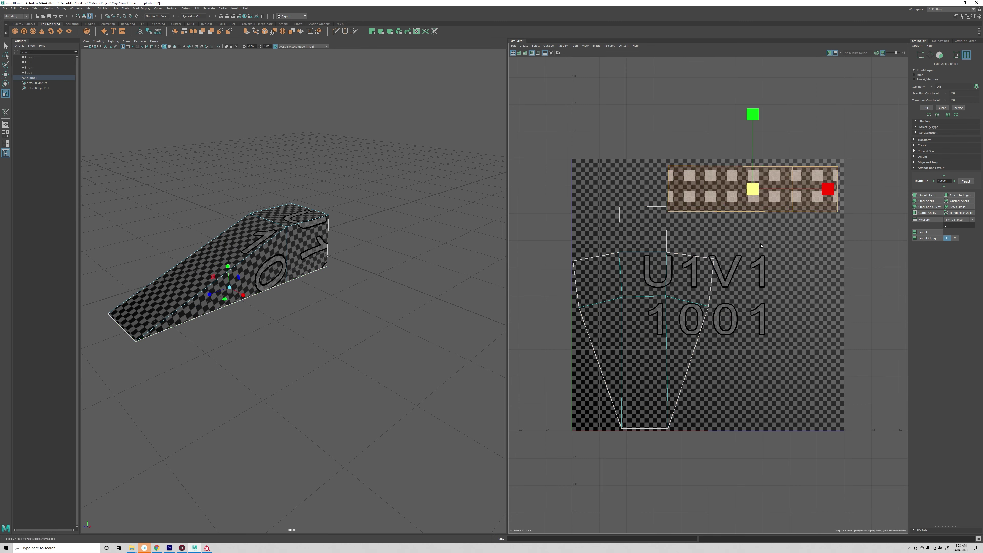
key(e)
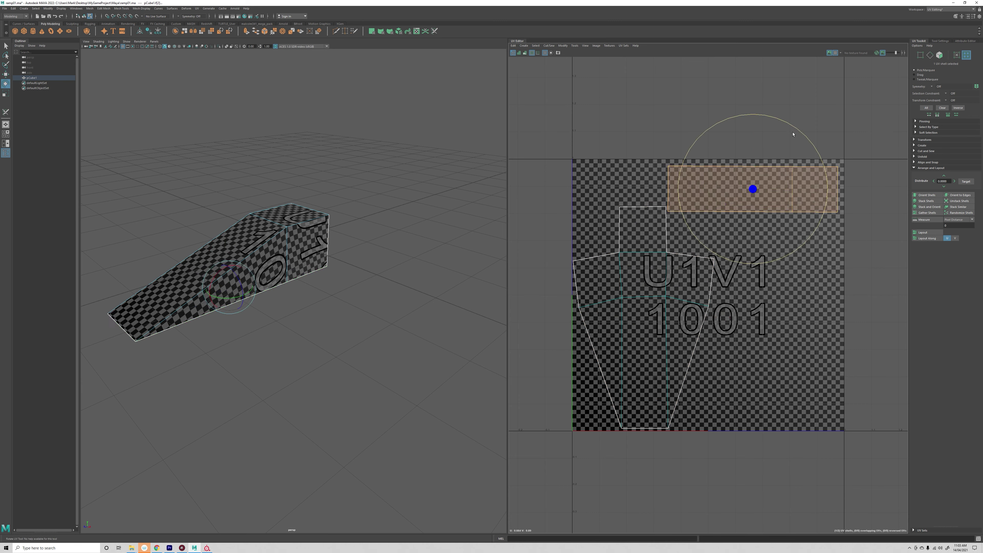
drag(799, 132, 811, 288)
key(w)
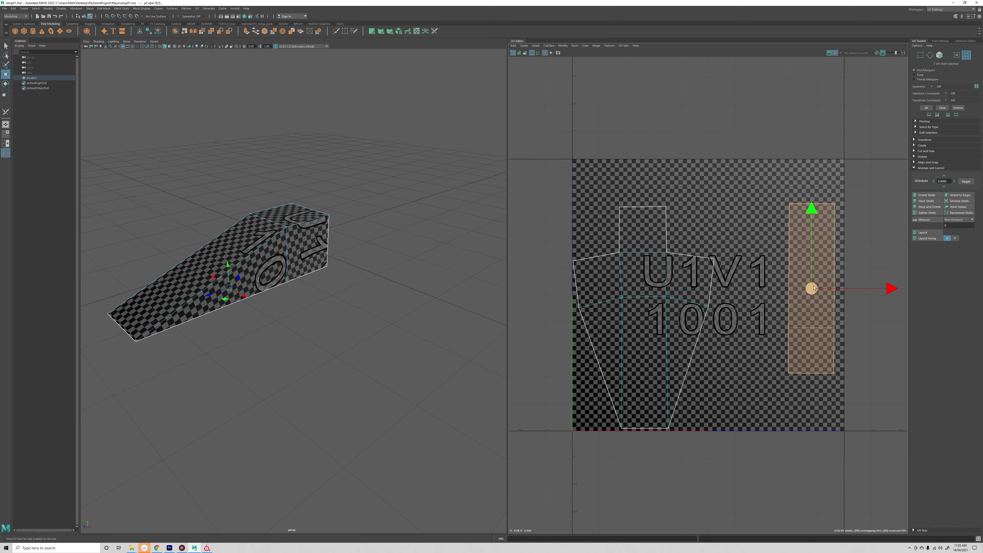
- Move the larger shell up and right within the tile, and shift the rectangular shell slightly down and left
click(658, 309)
drag(658, 308, 673, 284)
click(810, 286)
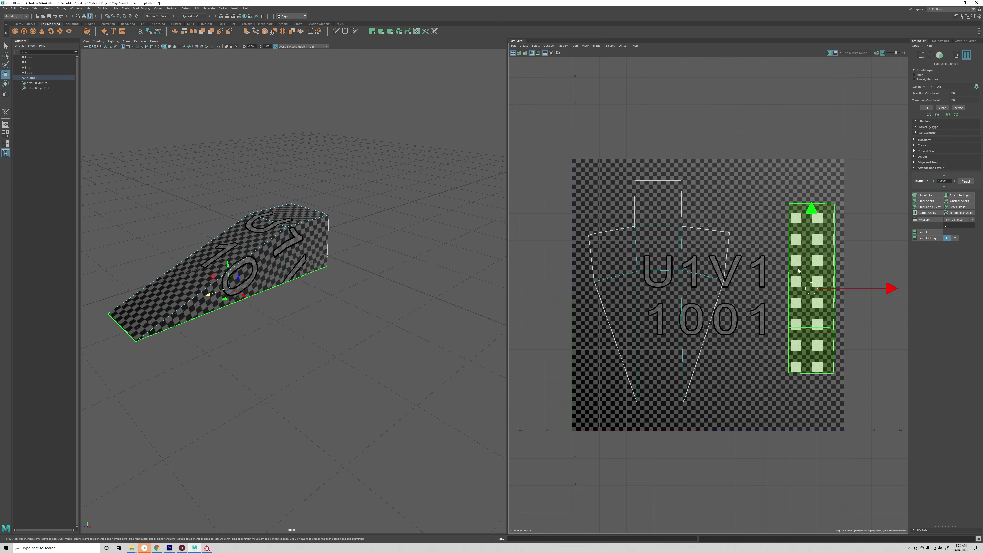
drag(810, 286, 797, 294)
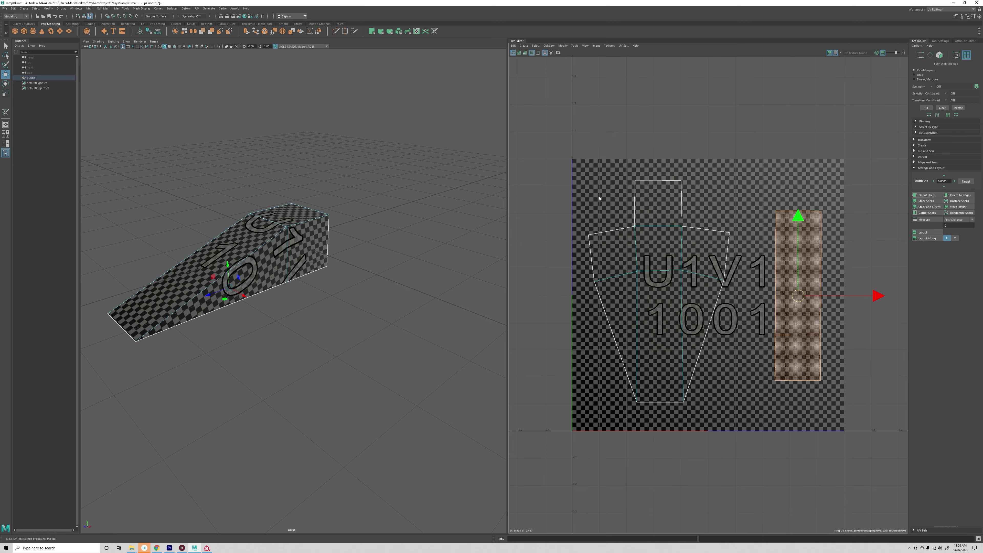
- Scale both UV shells up together to nearly fill the tile's height, and position the rectangular shell just inside the right edge
shift+click(658, 310)
key(r)
mouse_move(705, 292)
mouse_down()
mouse_move(719, 313)
mouse_move(712, 297)
mouse_up()
key(w)
key(r)
key(w)
click(825, 302)
drag(825, 302, 800, 304)
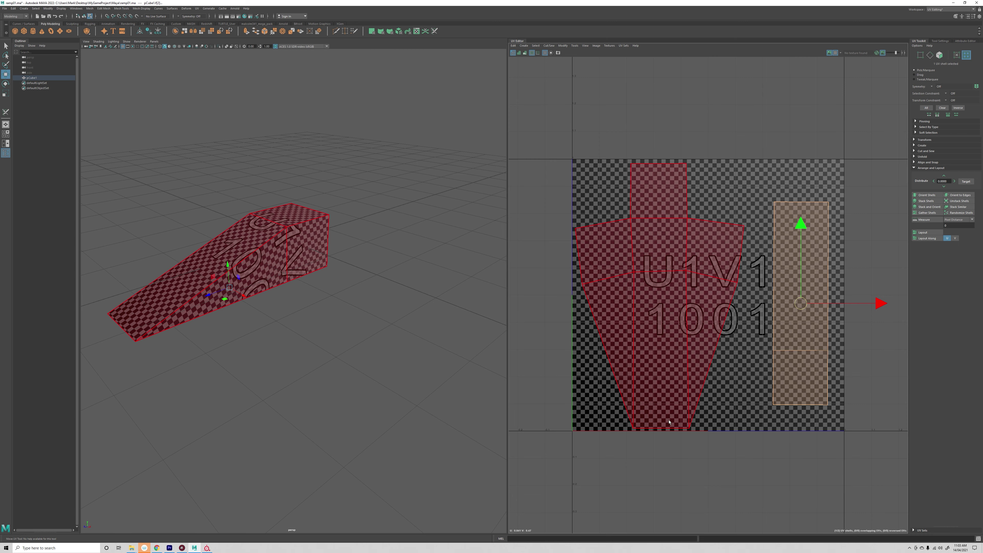
- Return the ramp to object mode and switch the workspace to Maya Classic
alt+drag(346, 410, 356, 404)
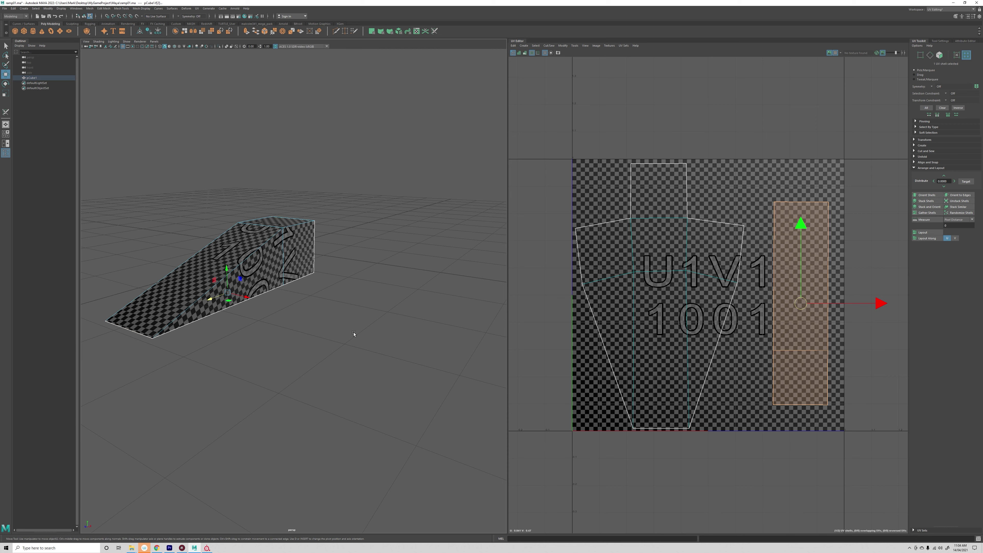
key(q)
right_click(285, 262)
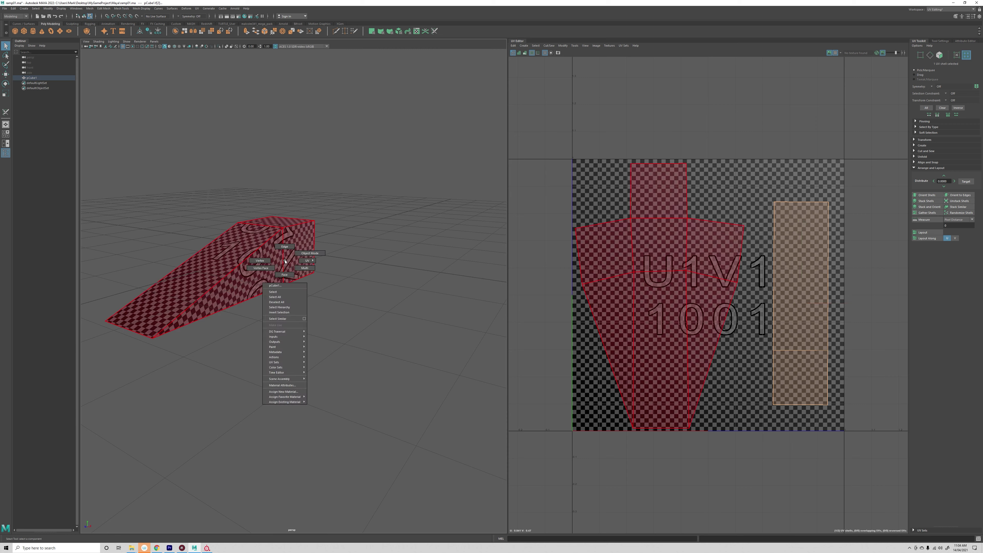
click(310, 253)
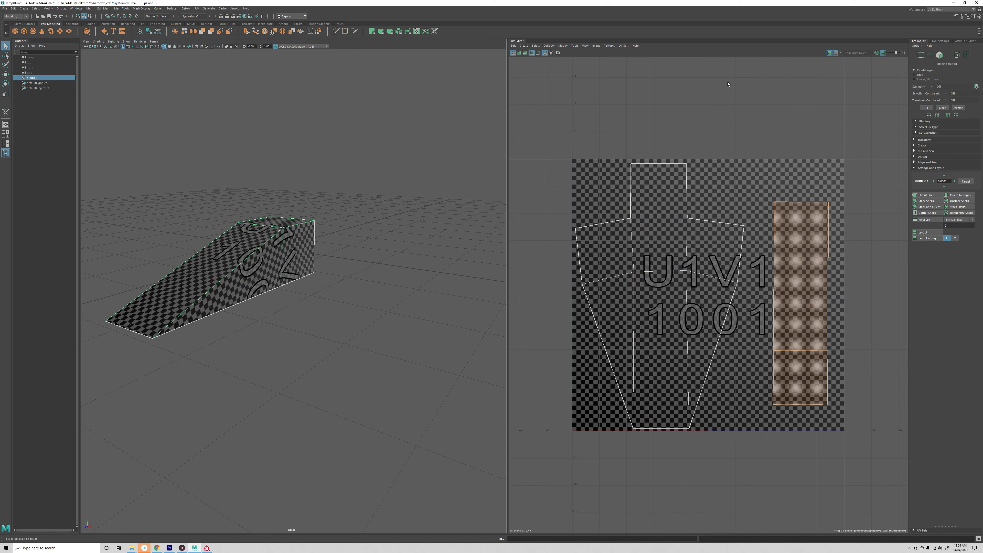
click(928, 9)
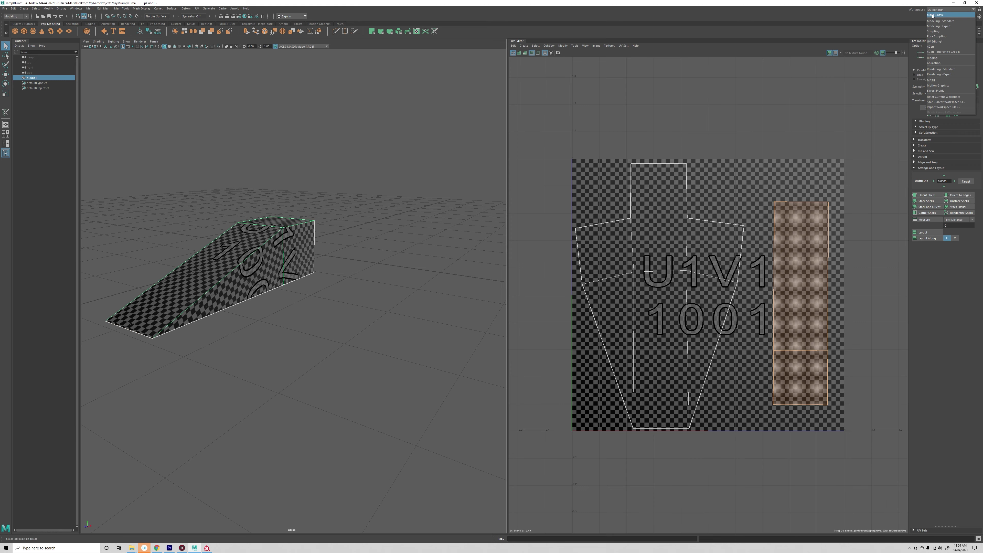
click(933, 15)
- Save the scene, and save a new version of it as ramp02
key(ctrl+s)
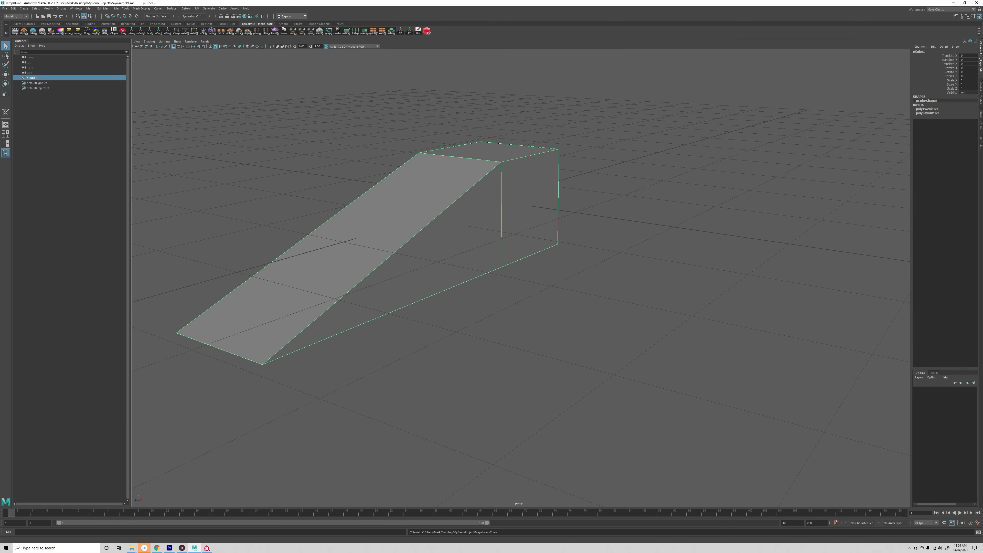
click(4, 9)
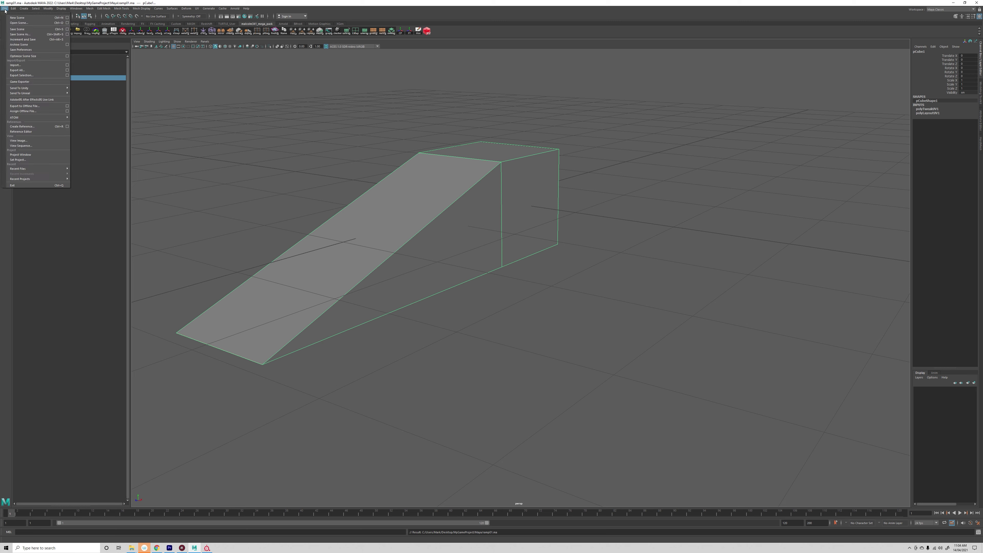
click(18, 34)
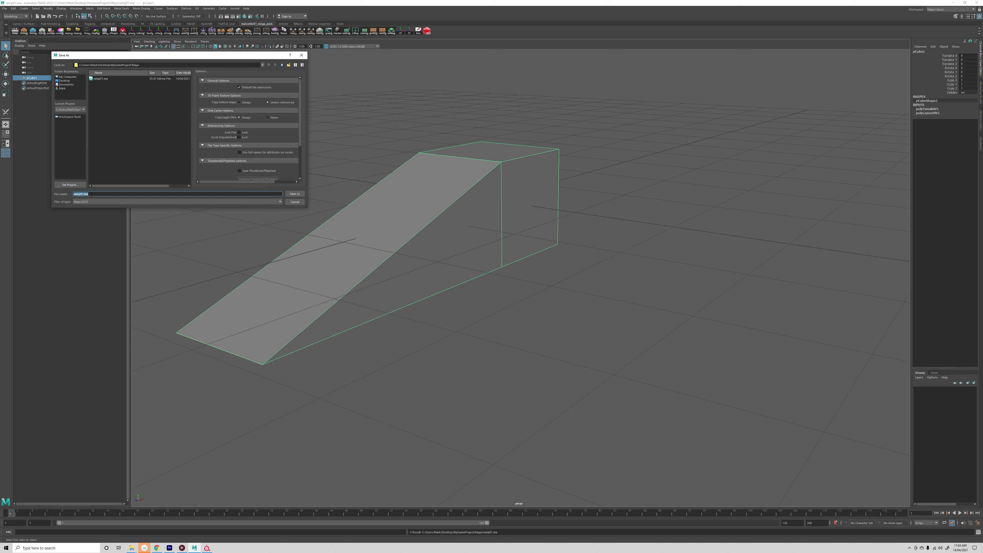
click(82, 194)
click(295, 194)
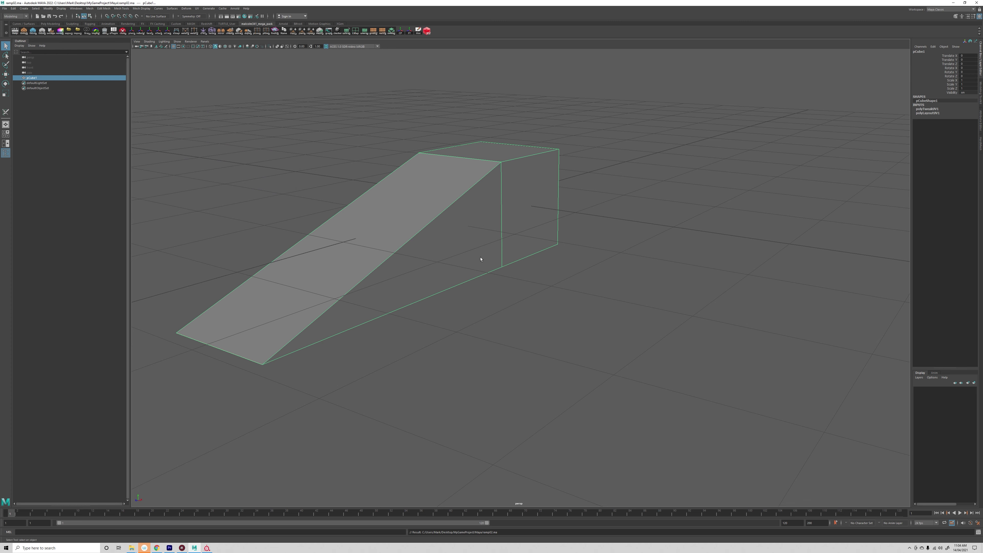
- Delete the ramp's construction history, and delete all history in the scene
alt+drag(547, 264, 616, 312)
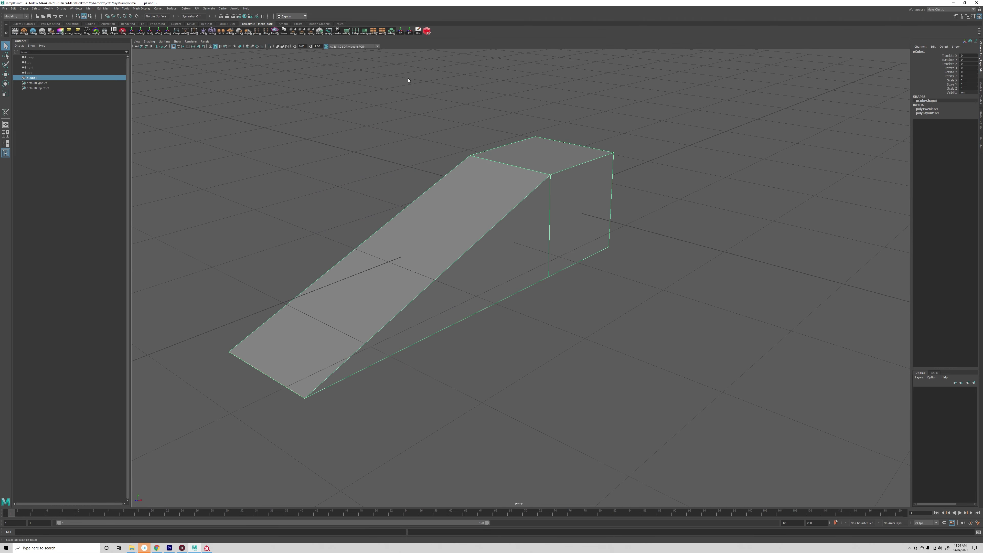
click(418, 31)
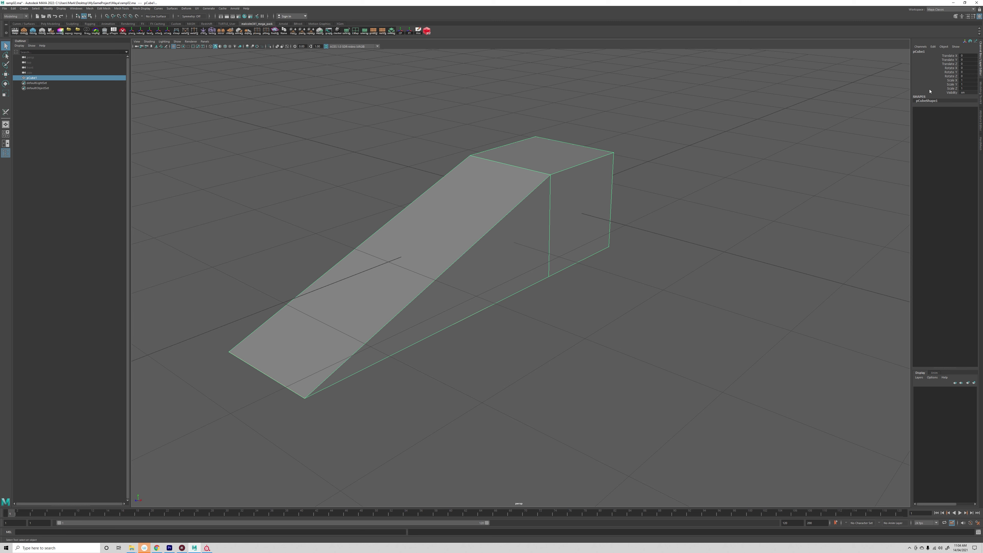
click(13, 8)
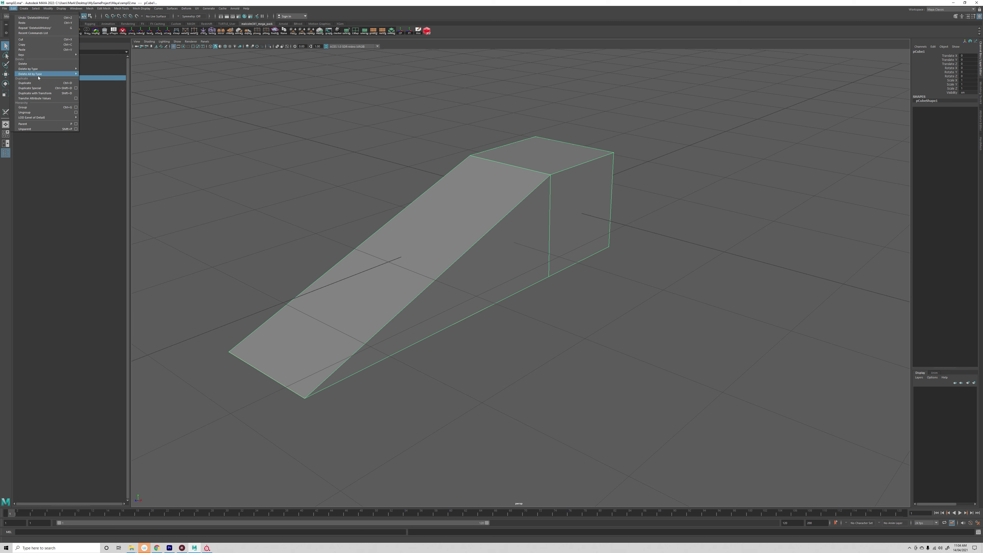
mouse_move(39, 77)
click(97, 76)
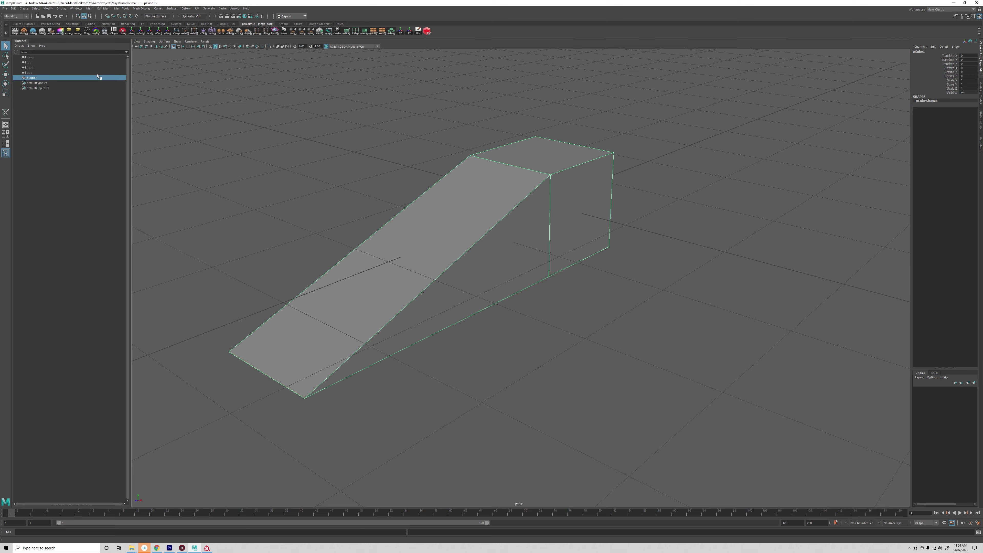
- Freeze the ramp's transformations and activate the Move tool to show its pivot
click(48, 8)
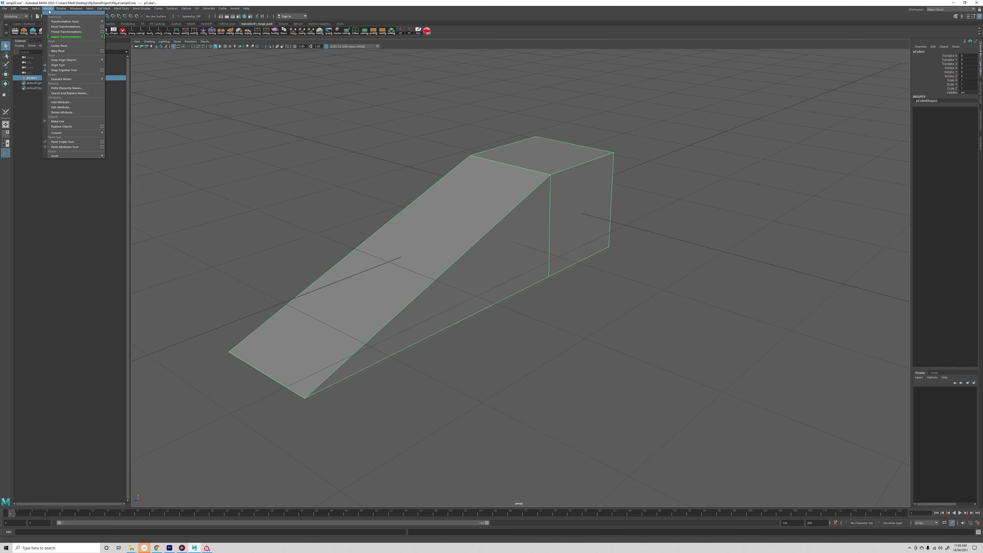
click(66, 31)
alt+drag(573, 290, 656, 312)
key(w)
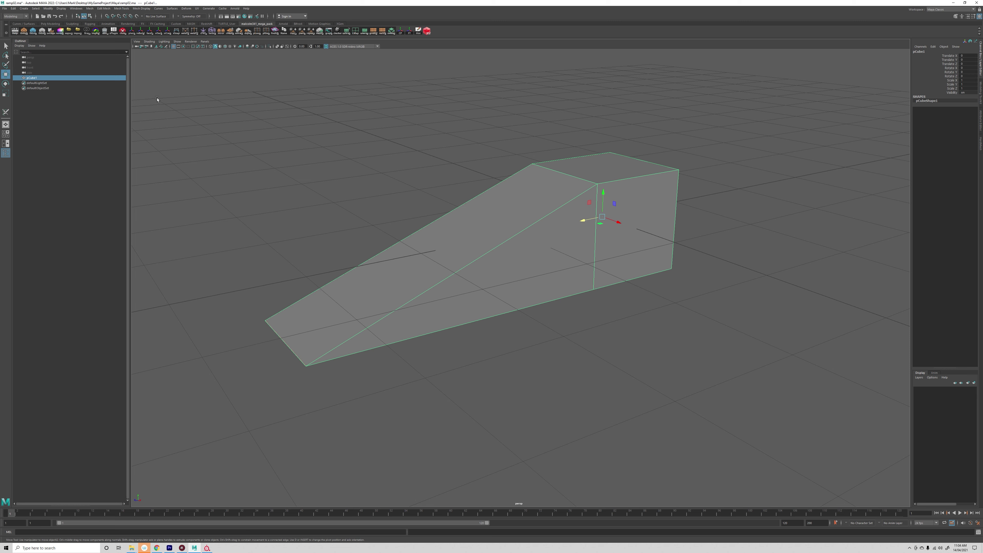
click(6, 8)
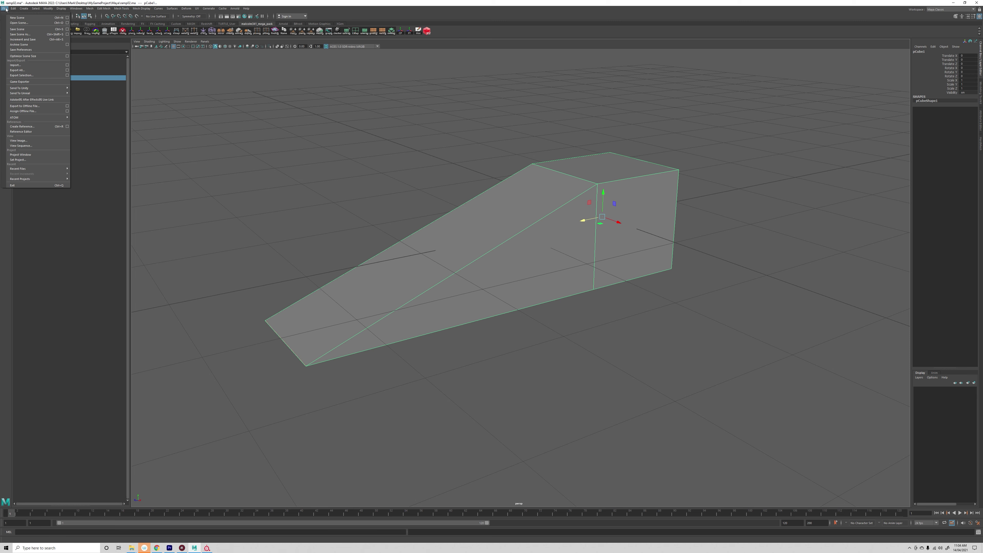
click(21, 75)
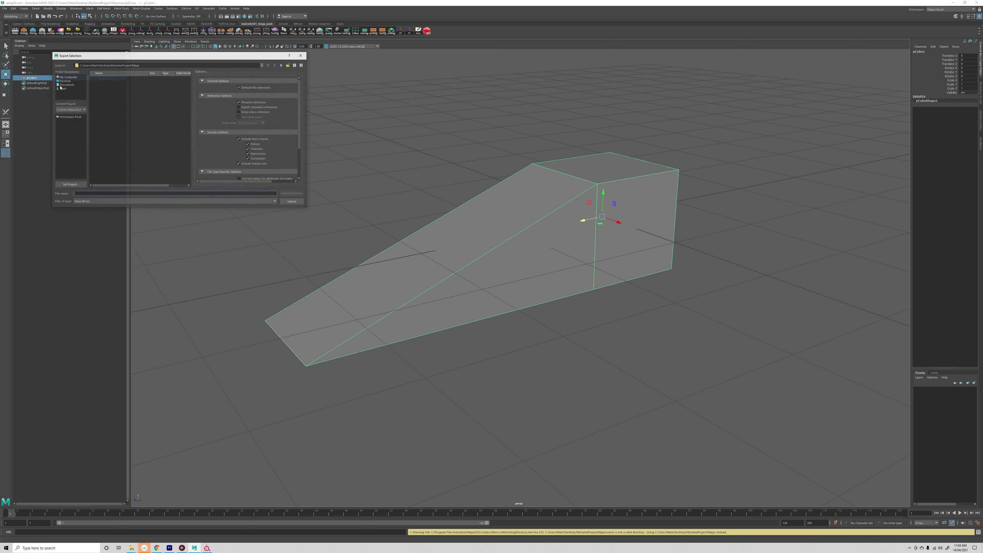
click(83, 202)
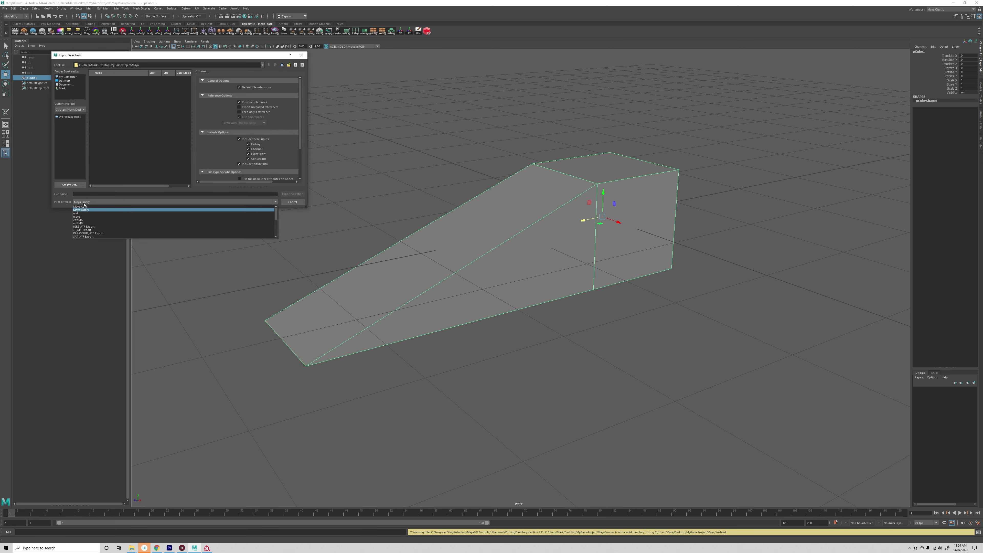
drag(277, 218, 277, 231)
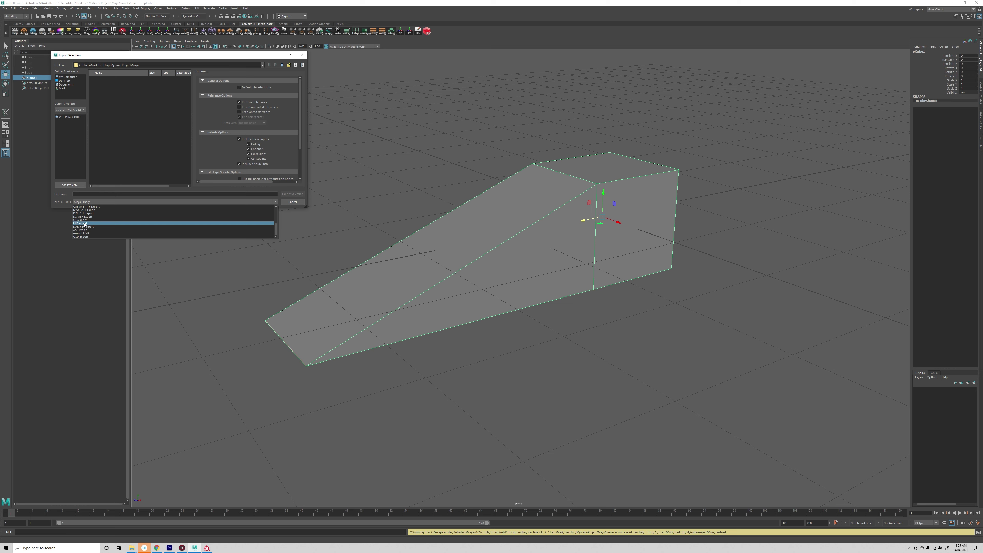
click(303, 56)
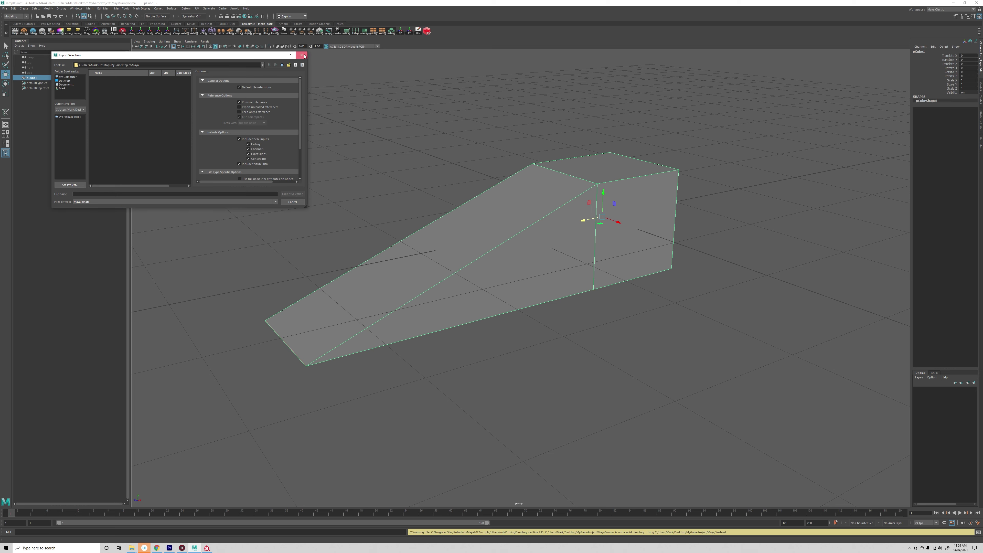
click(303, 55)
- Search the Plug-in Manager for "fbx" to check whether the FBX plug-in is loaded and set to auto load
click(76, 8)
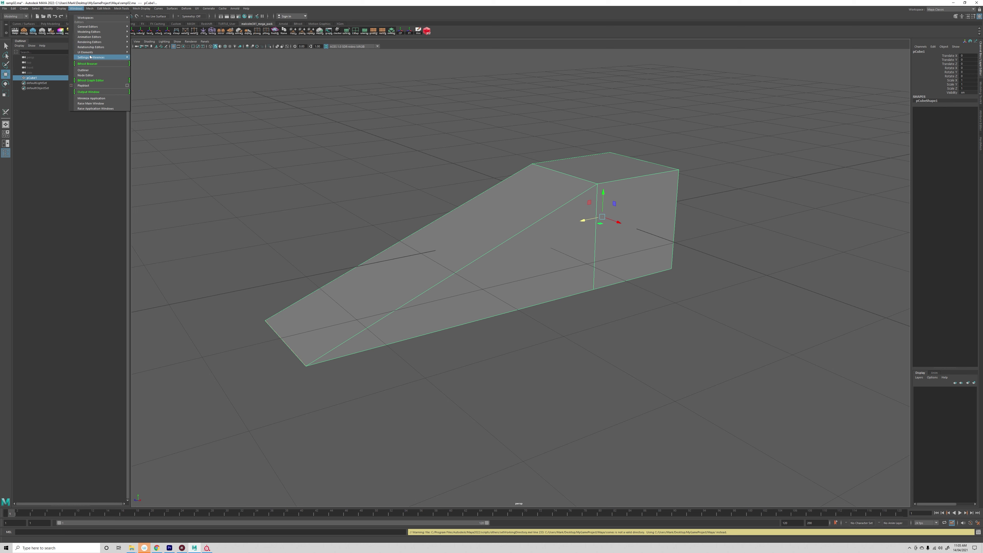
mouse_move(91, 59)
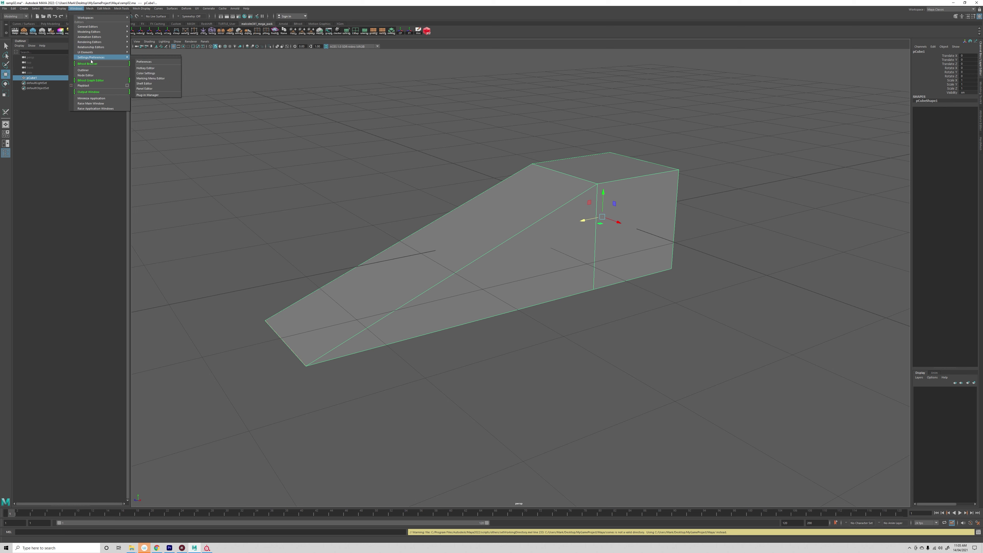
click(151, 95)
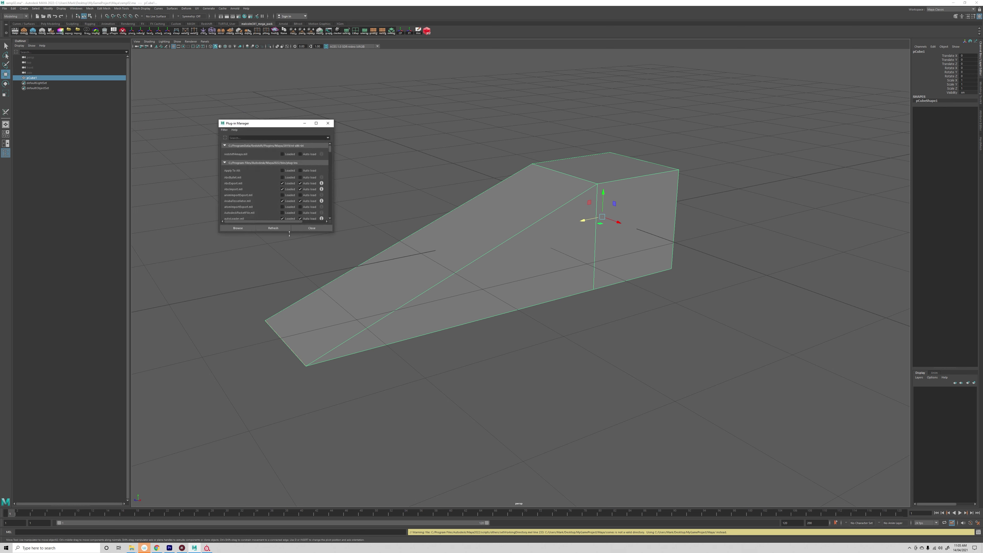
click(254, 137)
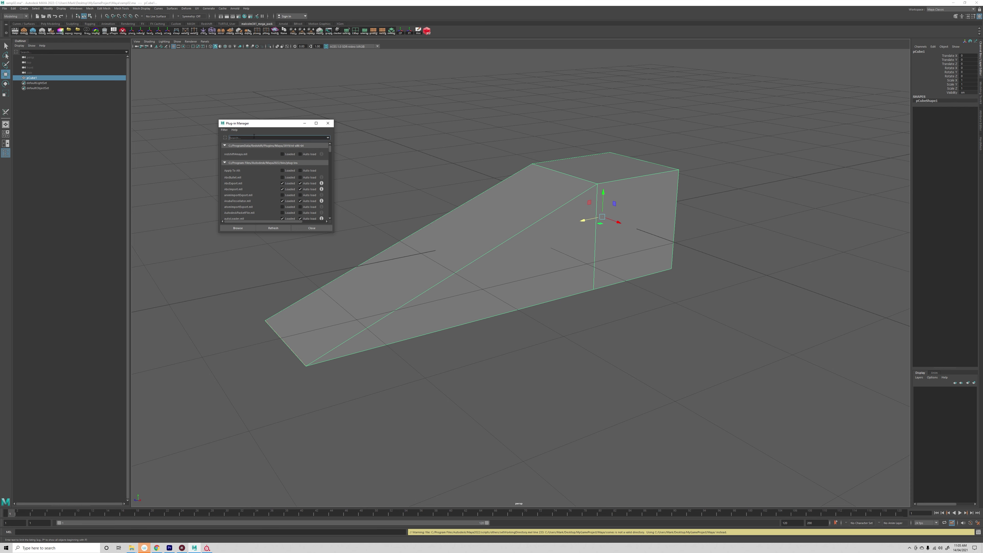
text(fbx)
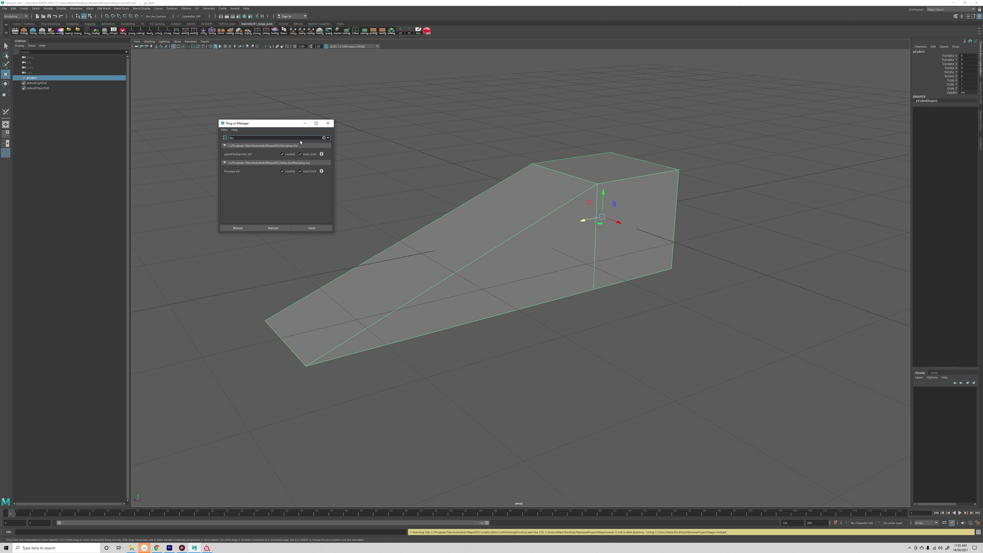
click(329, 124)
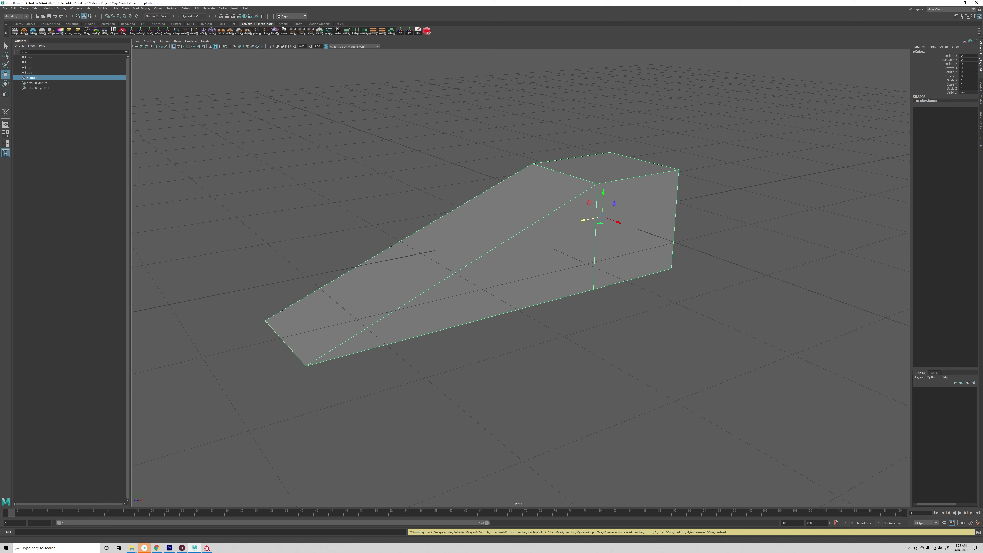
- Begin exporting the selected ramp and set the export file type to FBX export
click(5, 8)
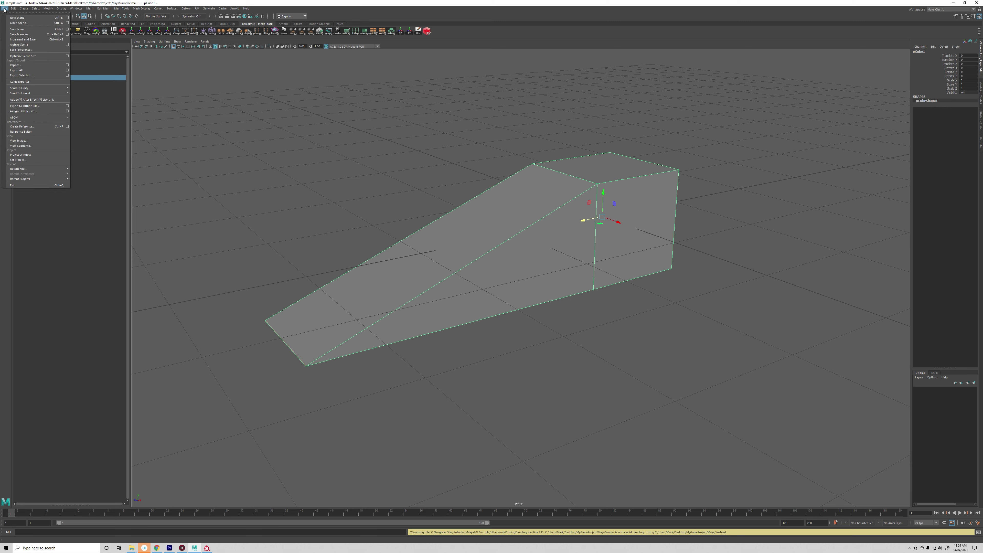
click(28, 76)
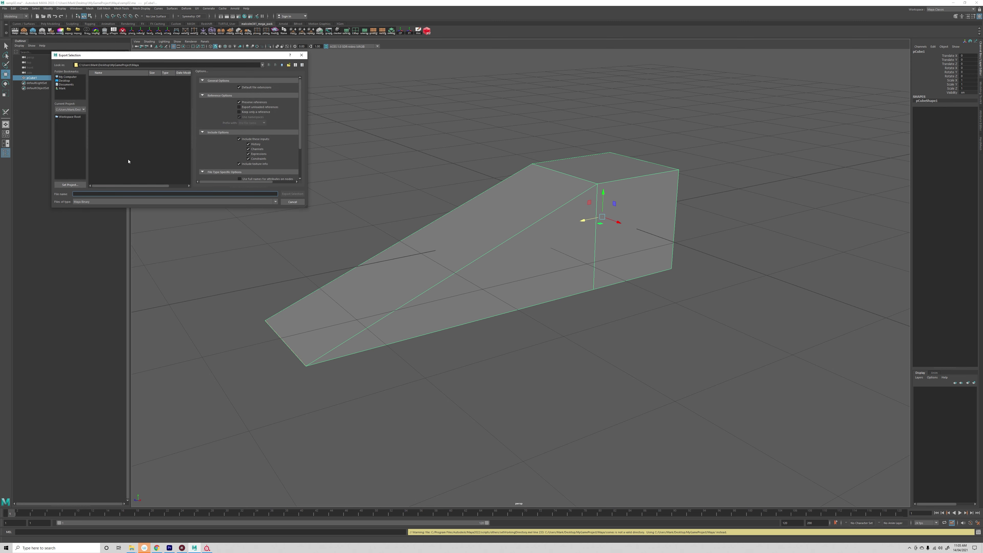
click(88, 203)
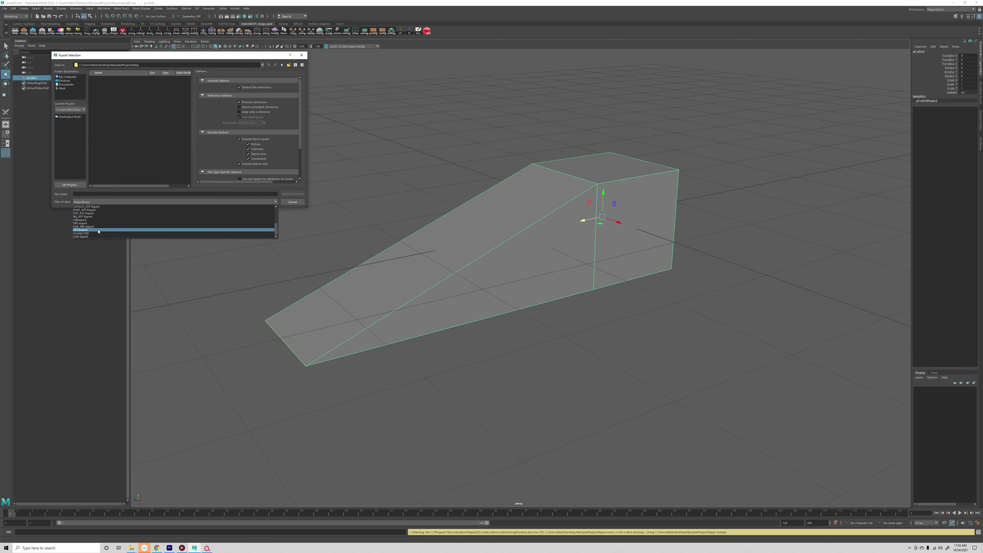
click(87, 220)
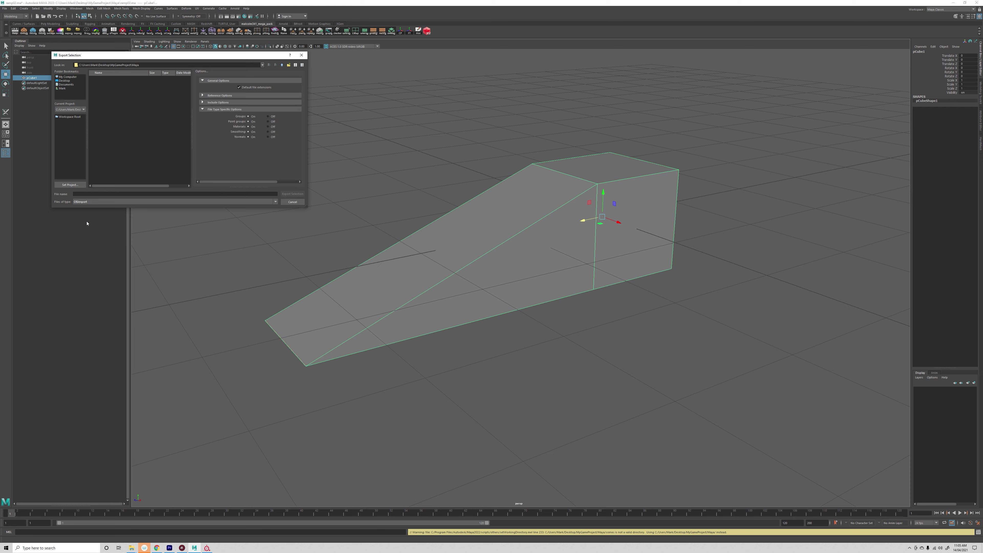
click(88, 201)
click(91, 220)
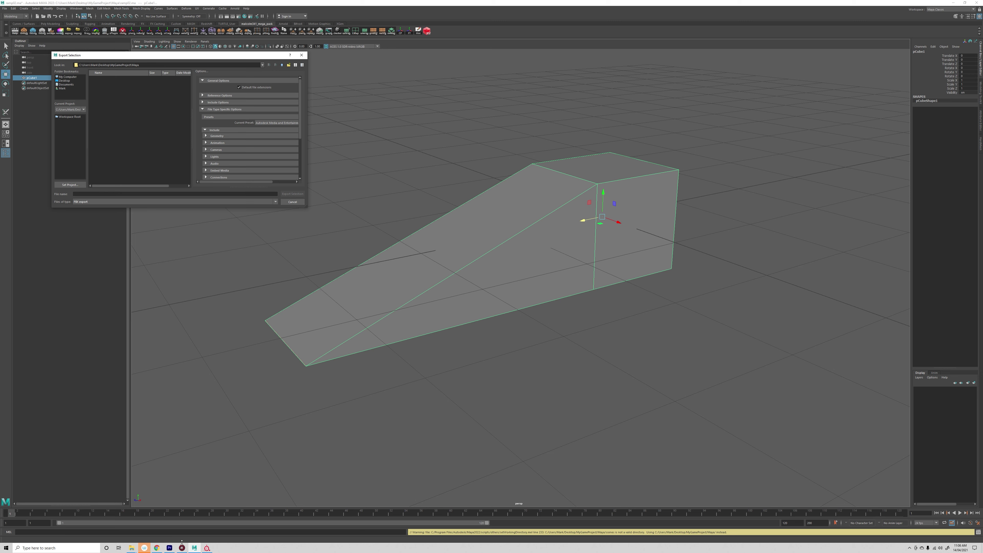
- Check the contents of the project's Maya folder in File Explorer
mouse_move(132, 548)
click(156, 527)
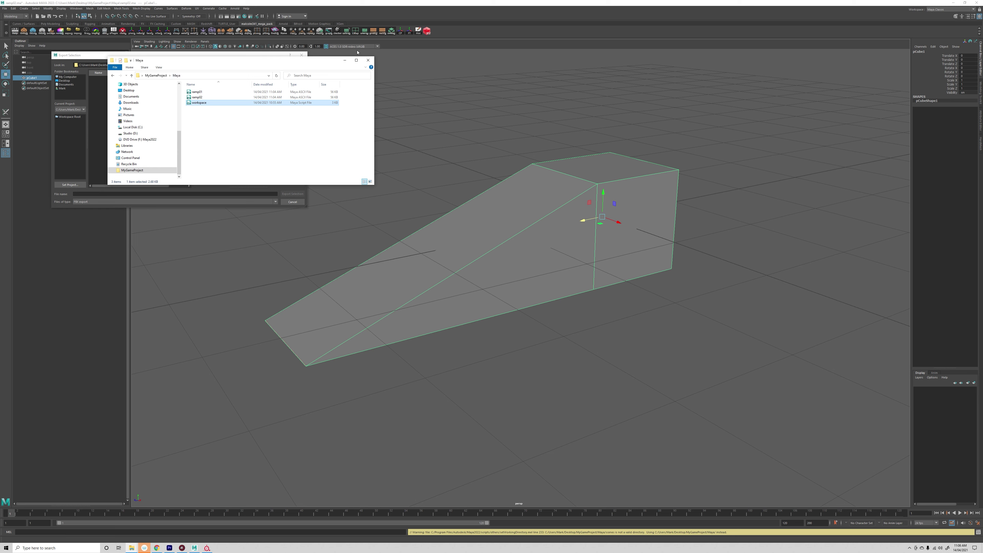
click(368, 60)
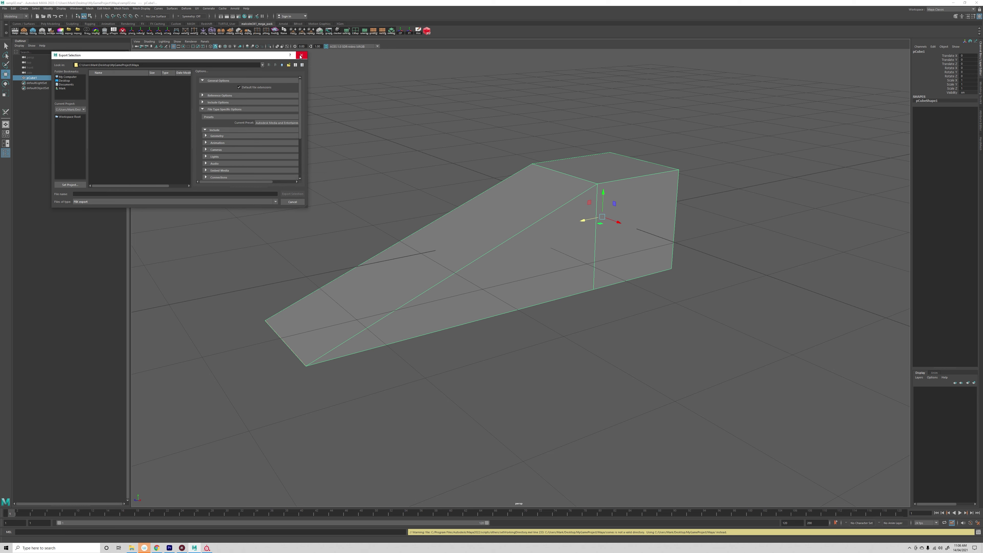
- Create a folder named Export inside the Maya project folder and export the ramp into it as ramp01
click(289, 65)
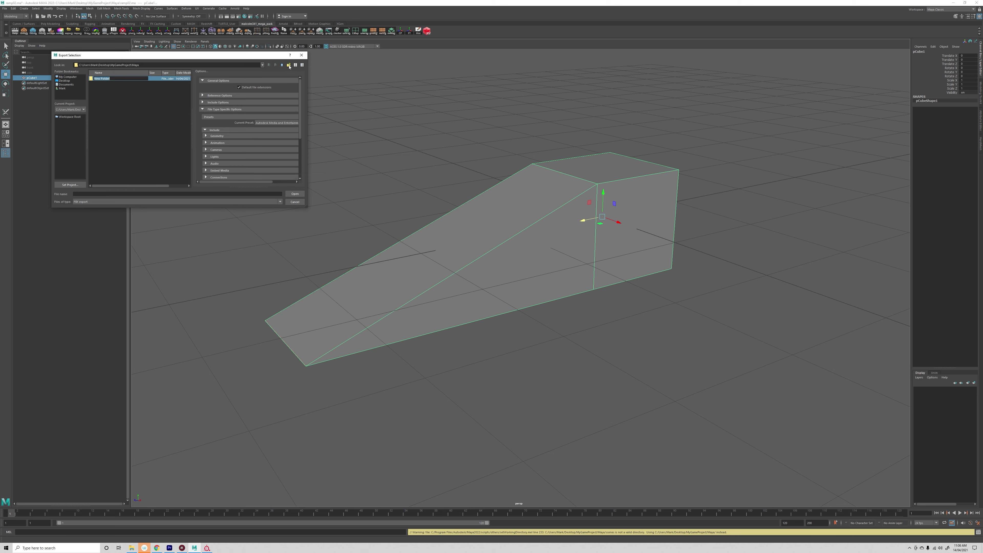
text(E)
key(Return)
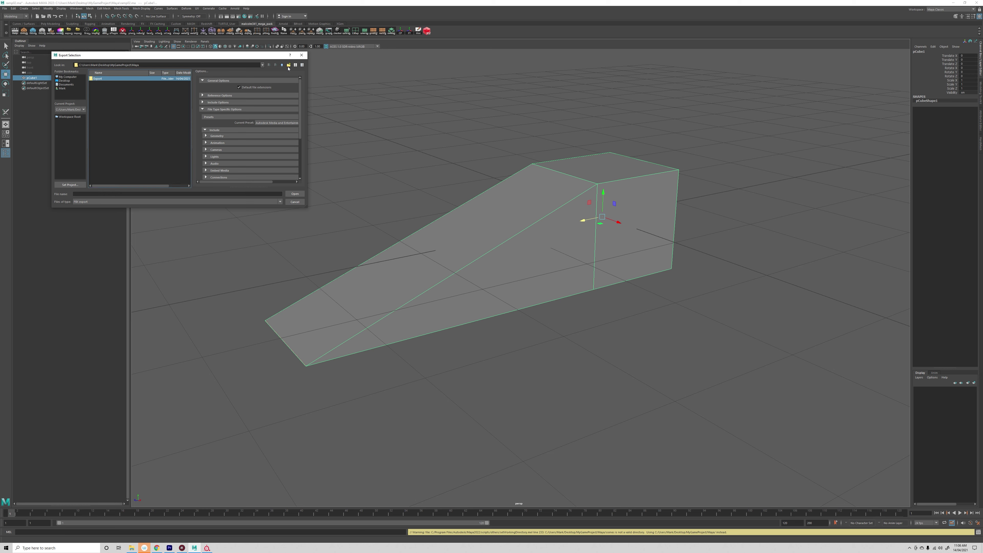
double_click(95, 80)
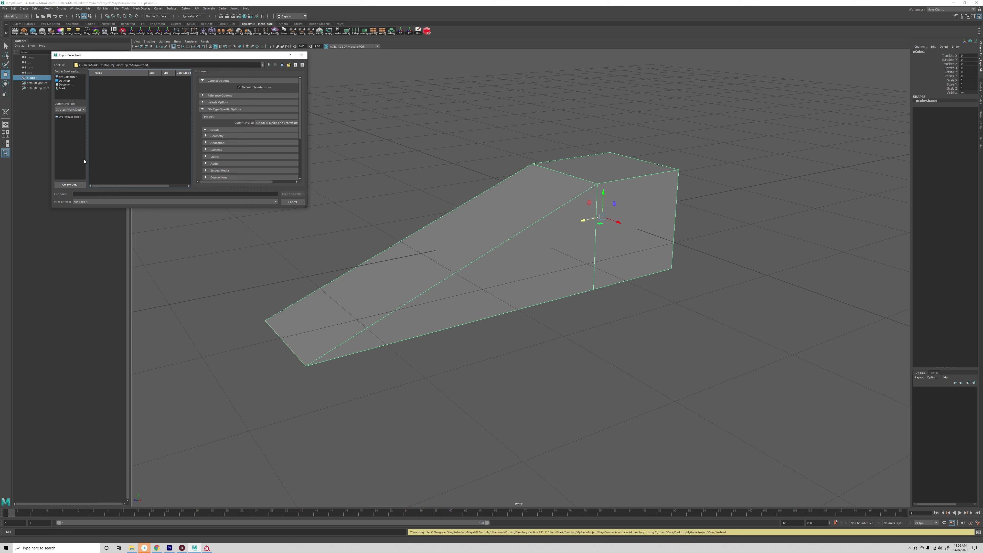
text(ramp01)
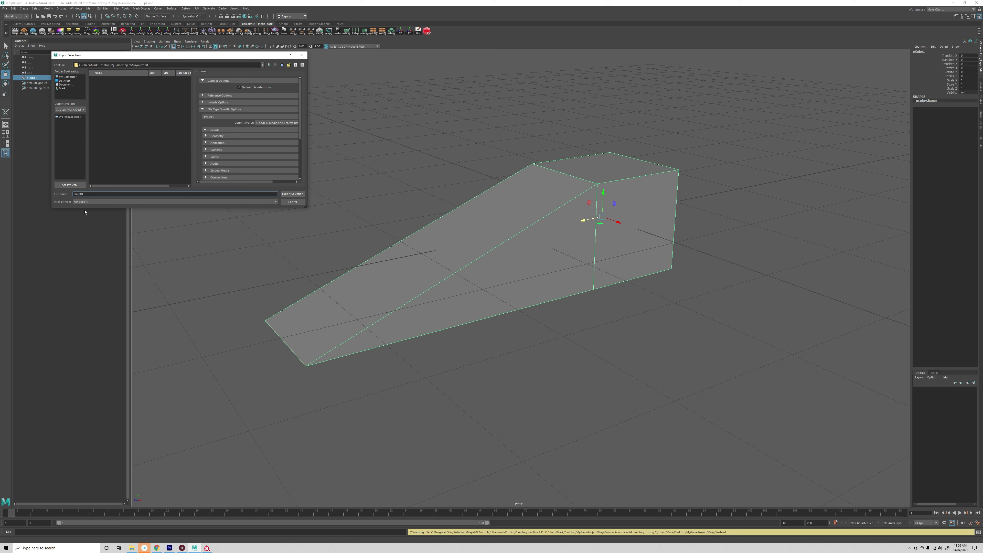
click(291, 194)
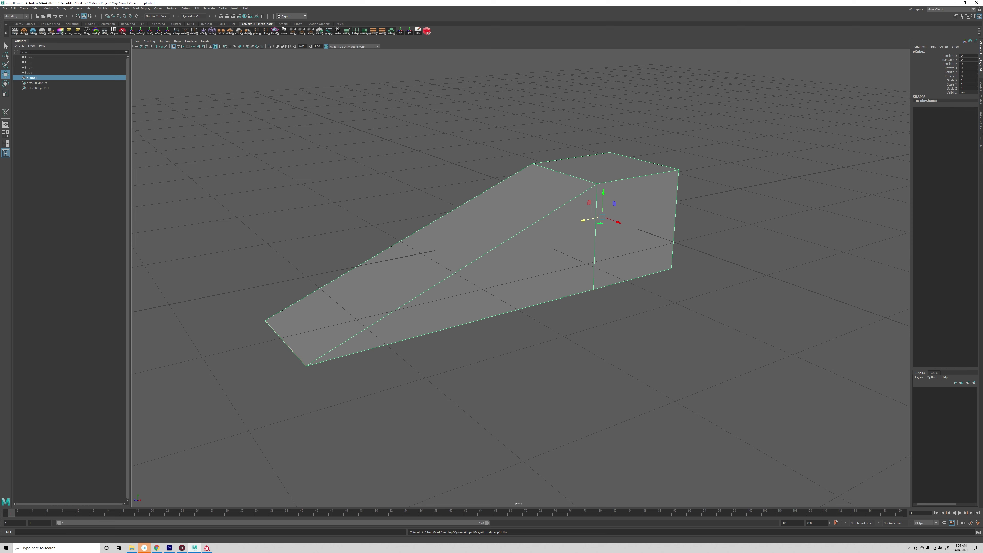
- Start saving the scene under a new name and create and open a folder named Scenes in the Maya project folder
click(4, 9)
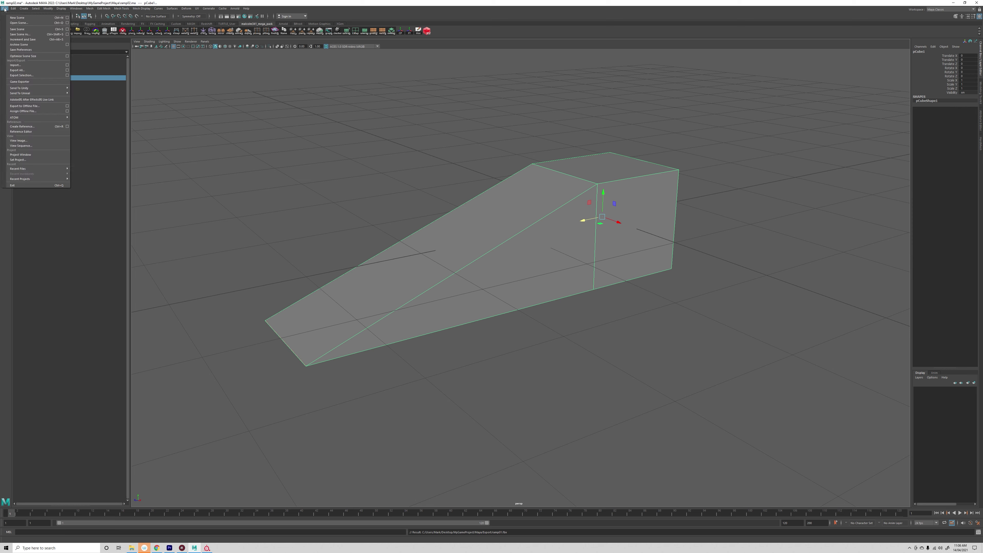
click(19, 34)
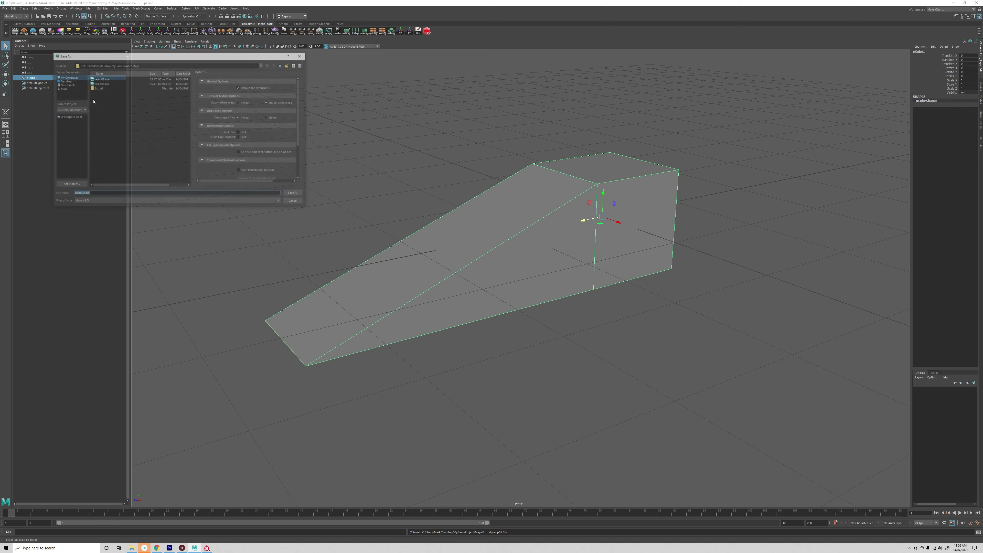
click(289, 65)
text(Sc)
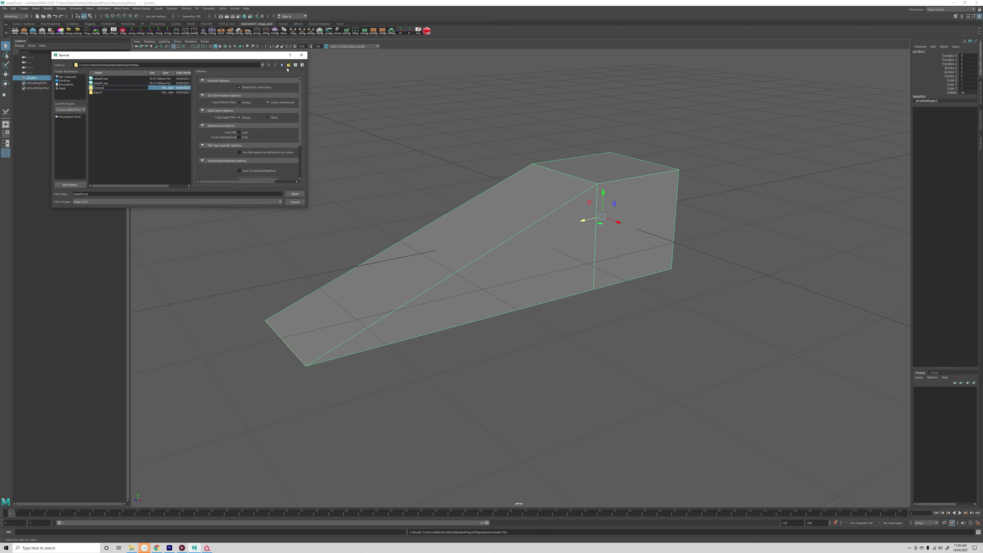
text(enes)
key(Return)
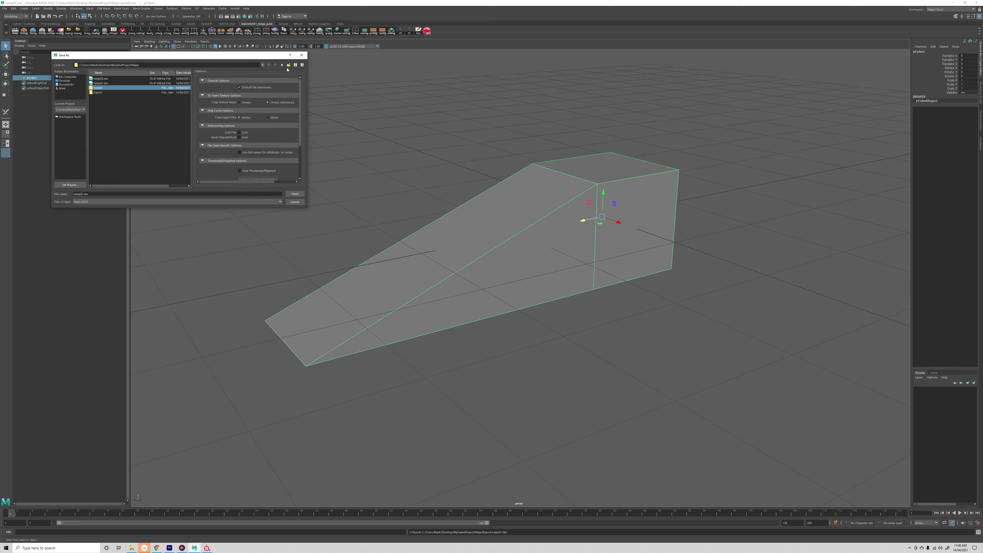
double_click(101, 88)
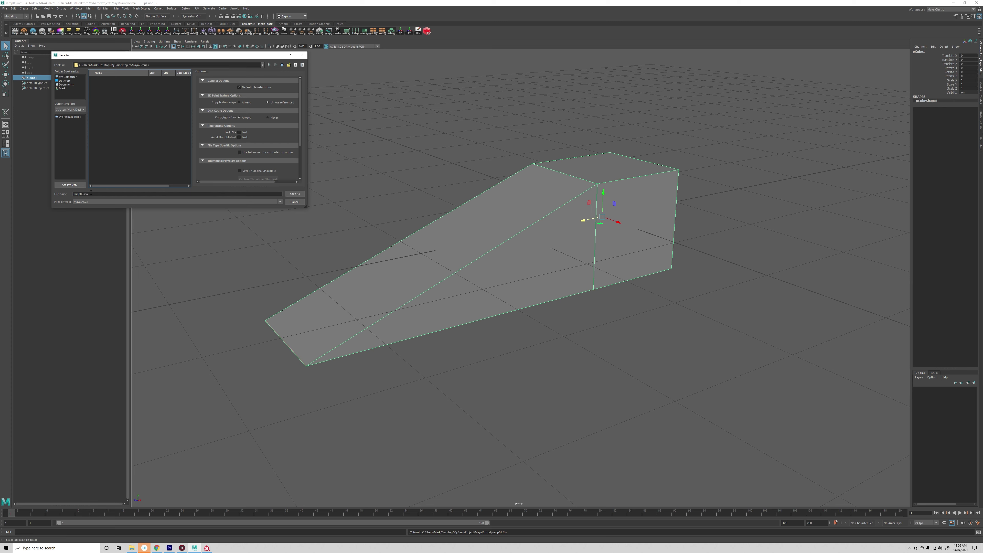
- Save the scene as ramp03 in the Scenes folder
drag(91, 194, 84, 194)
text(3)
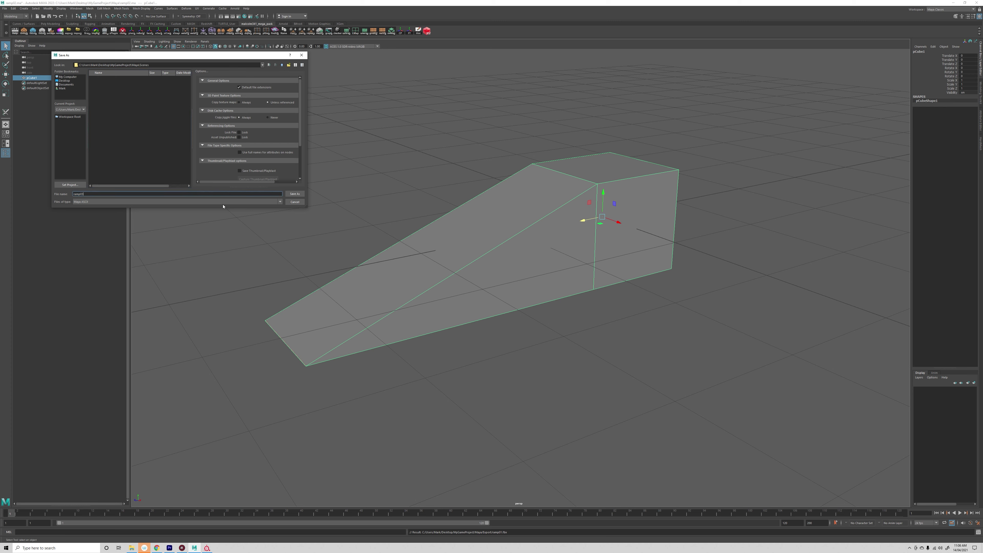
click(294, 193)
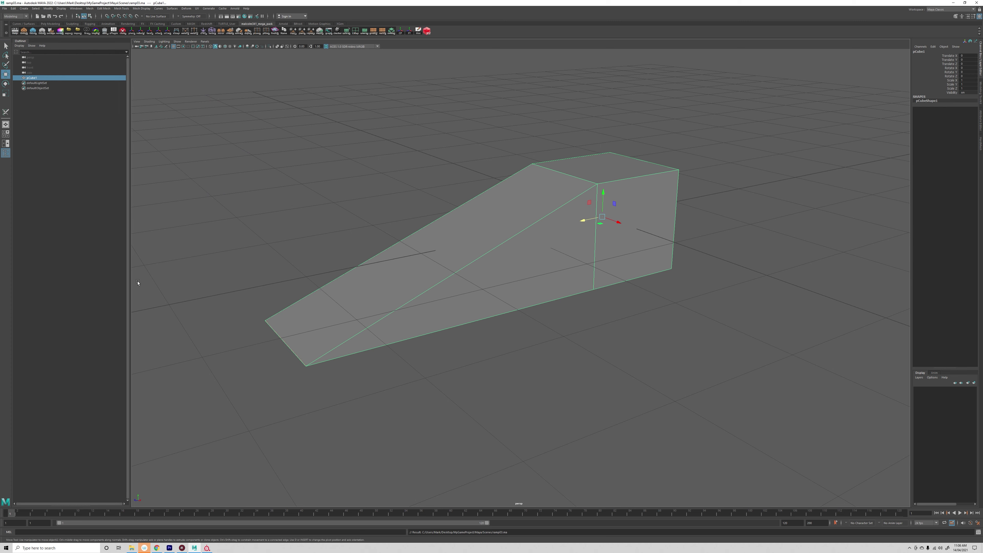
- Close Maya and open the Maya folder inside the MyGameProject folder on the desktop
click(978, 2)
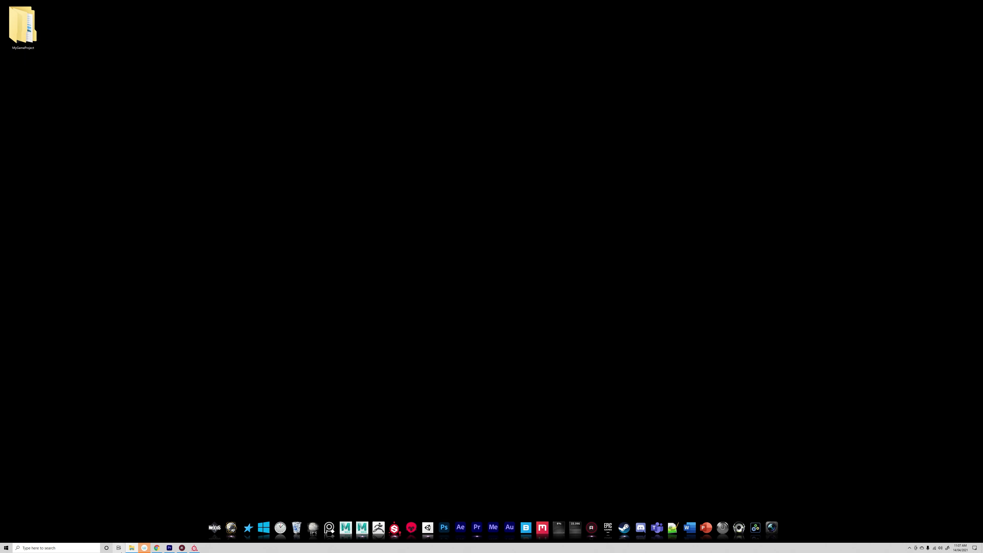
double_click(23, 27)
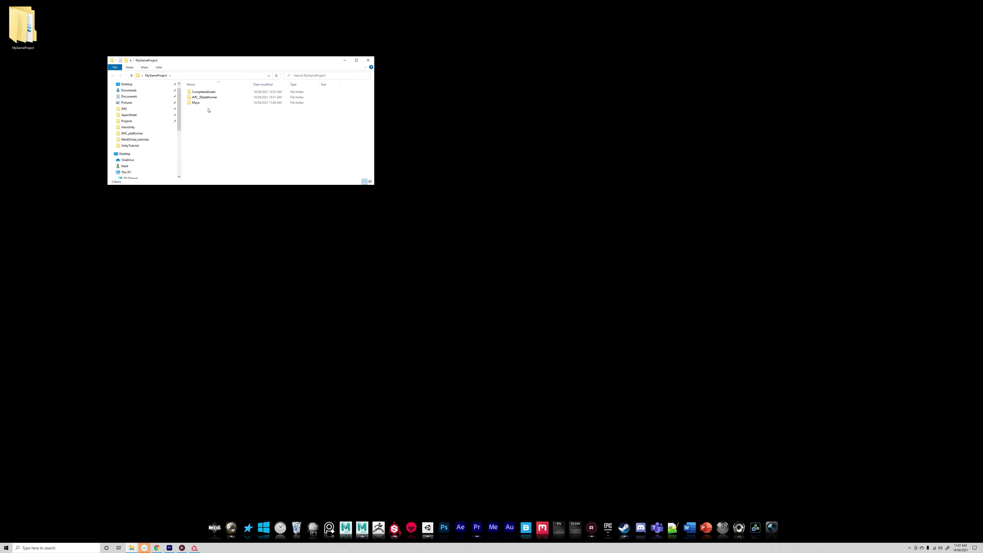
click(197, 103)
double_click(196, 103)
- Move the ramp01 and ramp02 scene files into the Scenes folder and open that folder
click(197, 103)
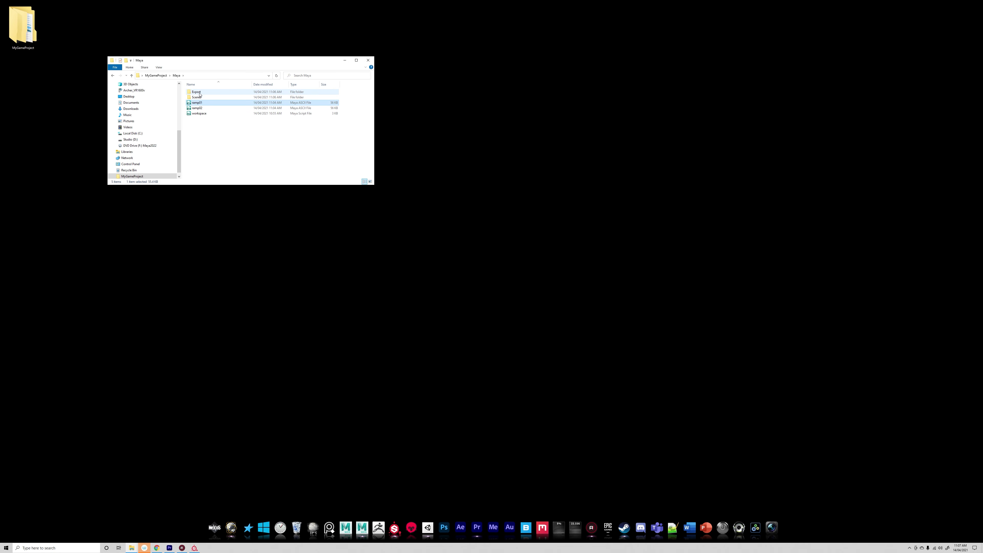
shift+click(197, 108)
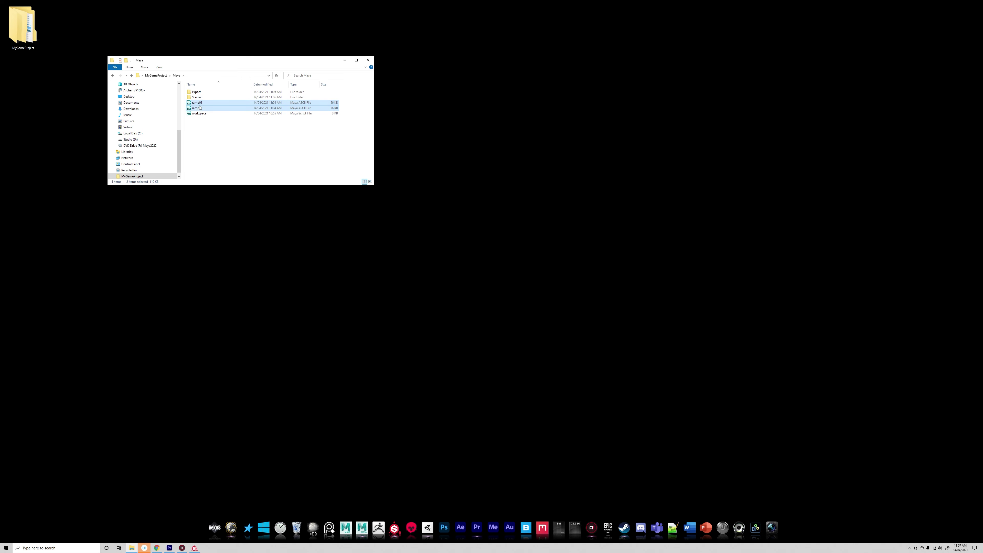
drag(201, 107, 200, 104)
drag(198, 99, 198, 98)
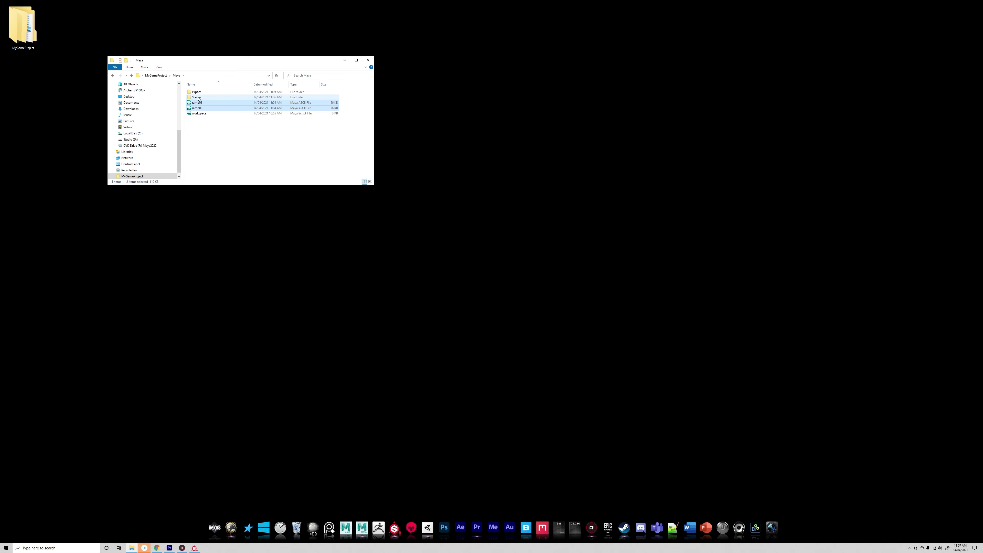
double_click(198, 97)
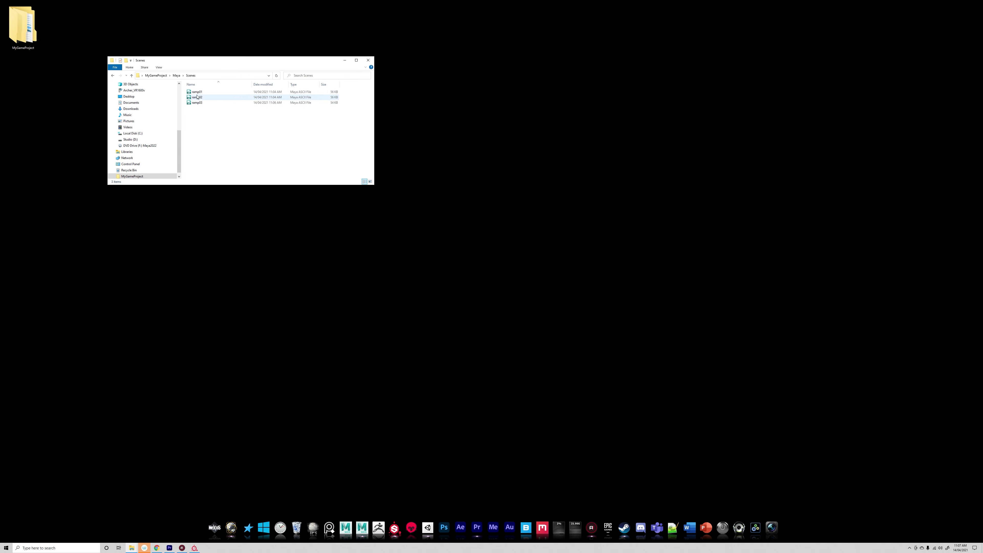
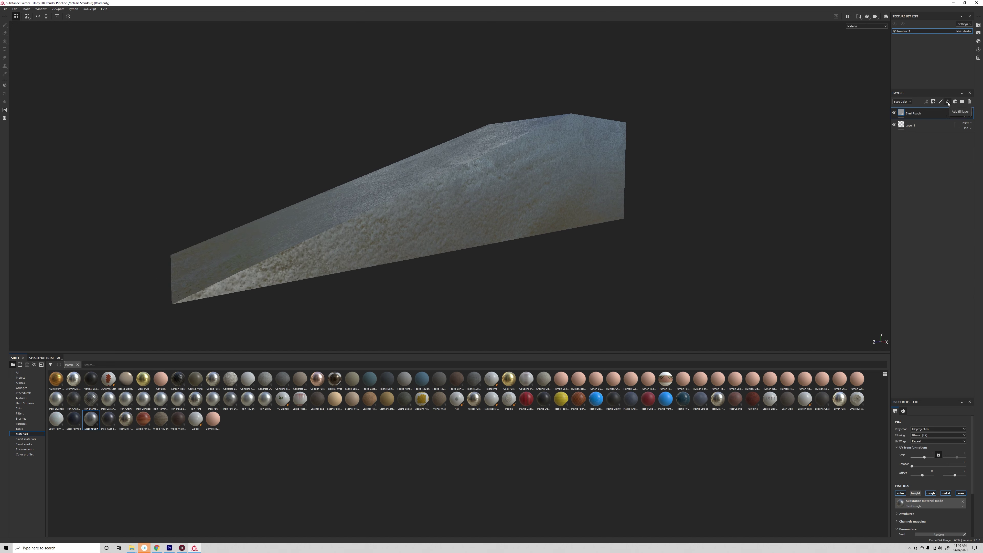
- Add a fill layer above the Steel Rough layer, look through its material properties and hide it
click(947, 102)
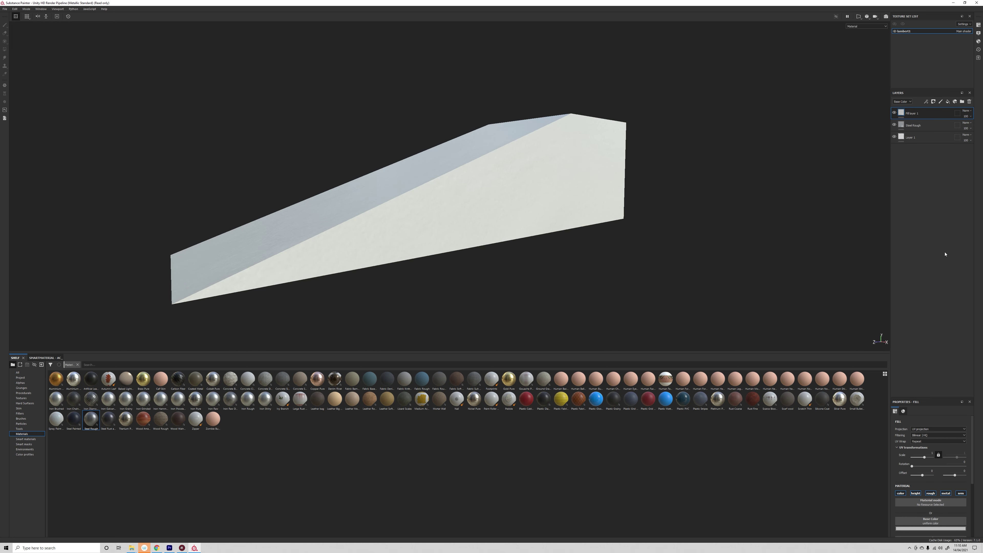
scroll(914, 427, down, 3)
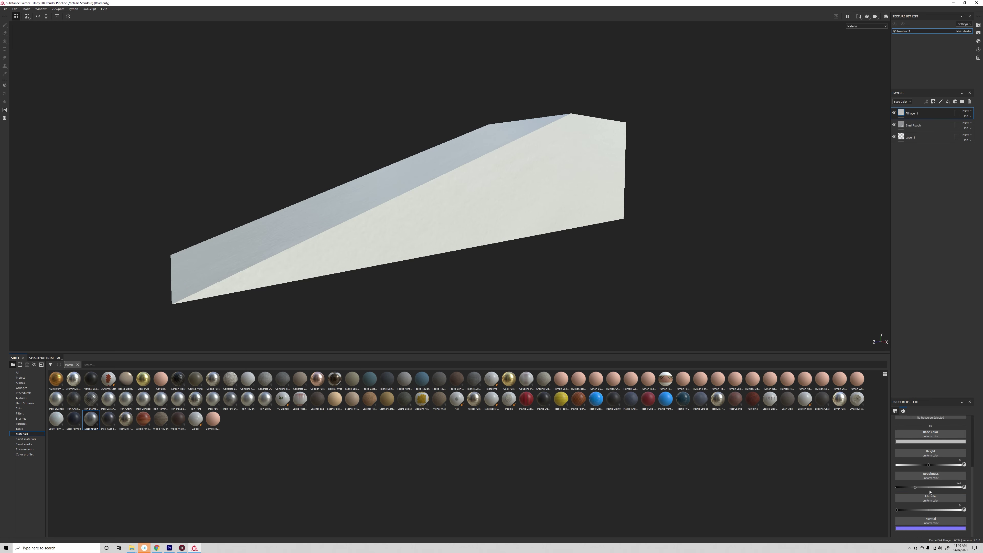
scroll(930, 492, up, 2)
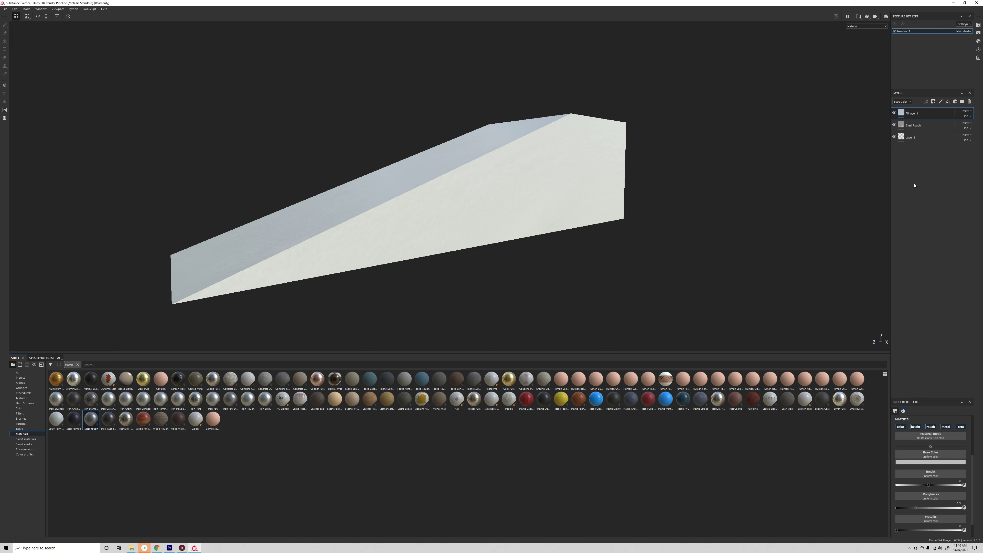
click(894, 113)
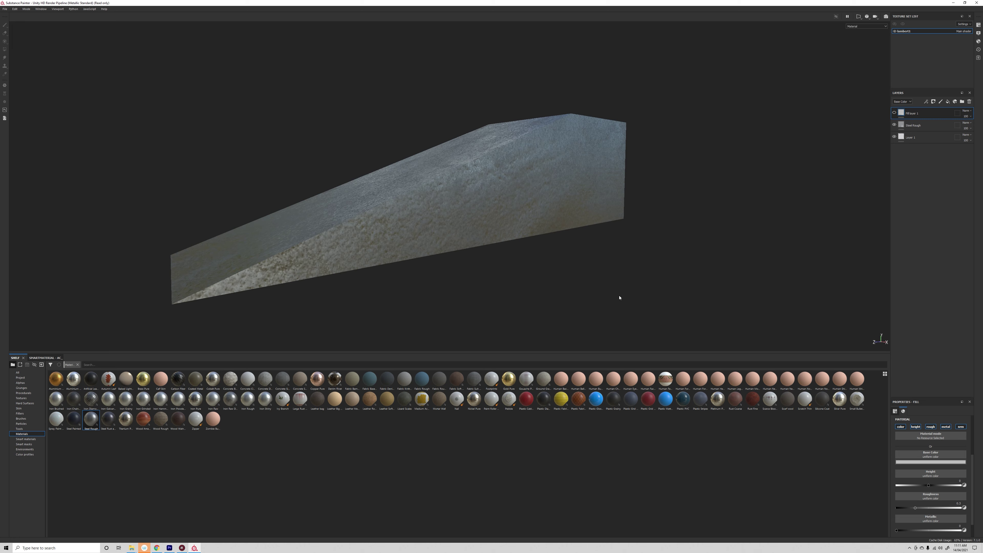
- Apply the blue Plastic Glossy Pure material to the ramp as a new layer above the others
click(596, 398)
drag(596, 399, 483, 185)
alt+drag(653, 224, 629, 276)
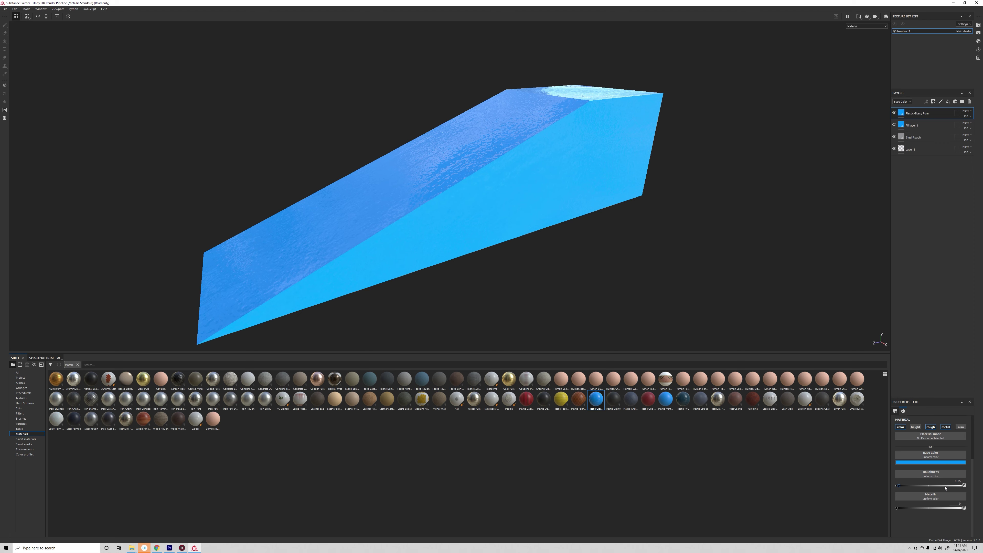
alt+drag(620, 238, 689, 217)
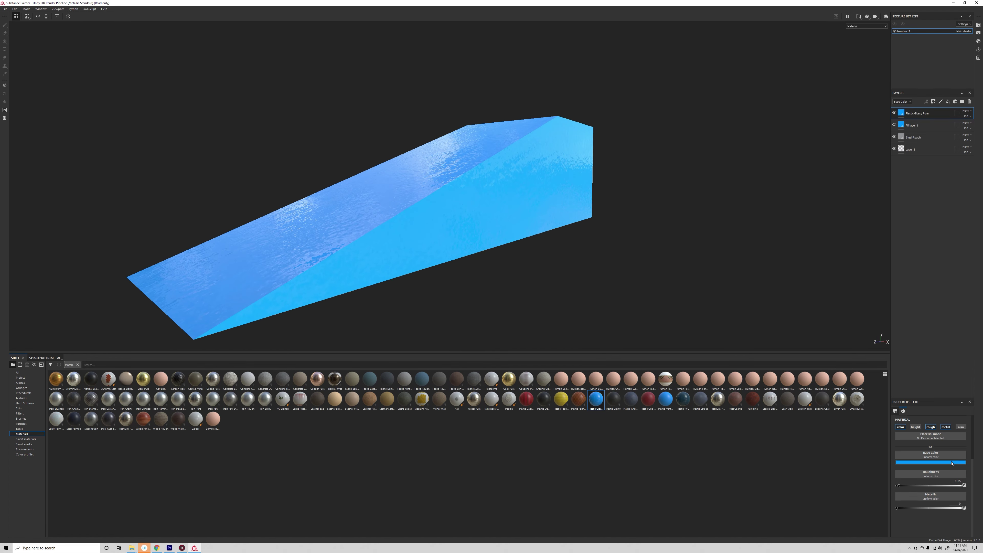
- Change the base color of the Plastic Glossy Pure layer to orange
click(952, 462)
drag(956, 499, 957, 515)
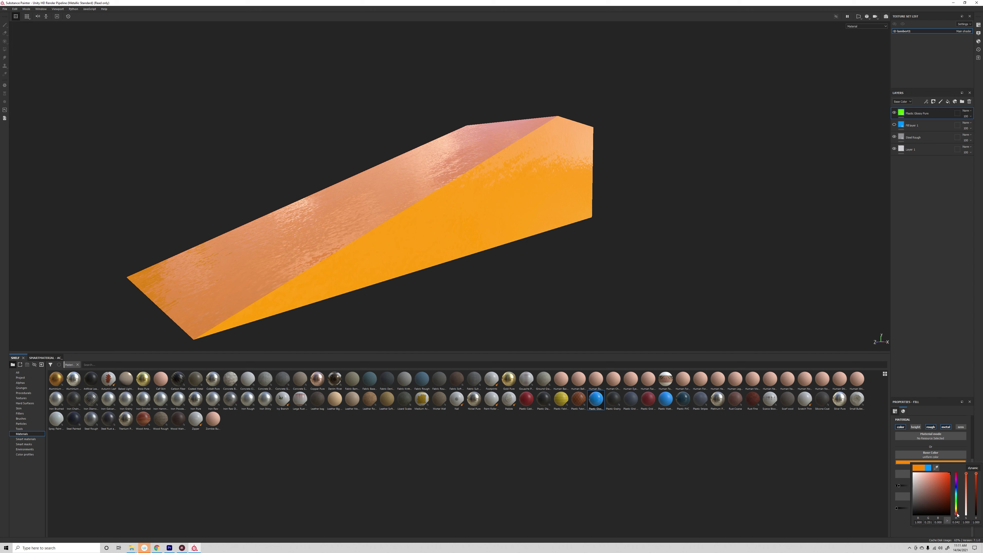
alt+drag(768, 303, 699, 330)
alt+drag(768, 188, 514, 183)
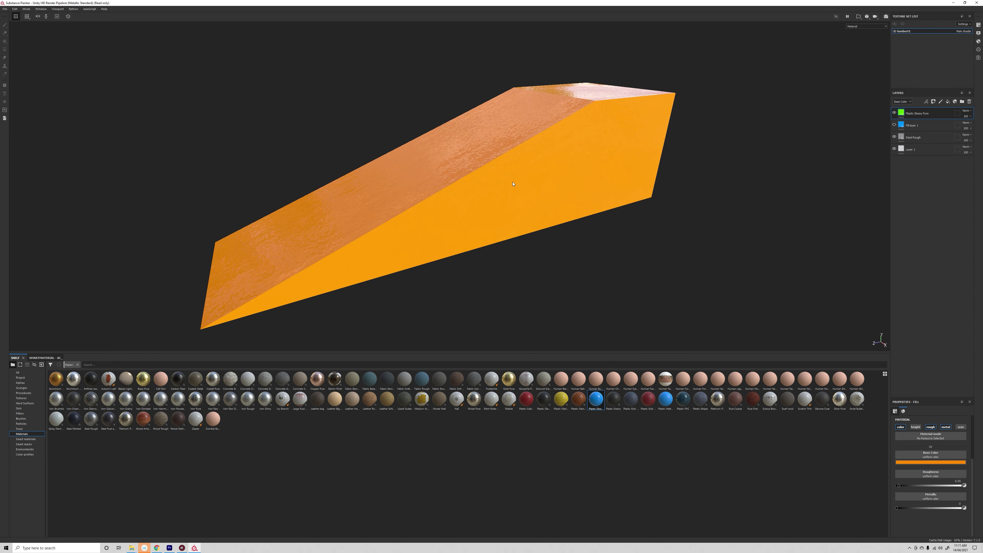
- Delete the hidden fill layer between the Plastic Glossy Pure and Steel Rough layers
right_click(934, 115)
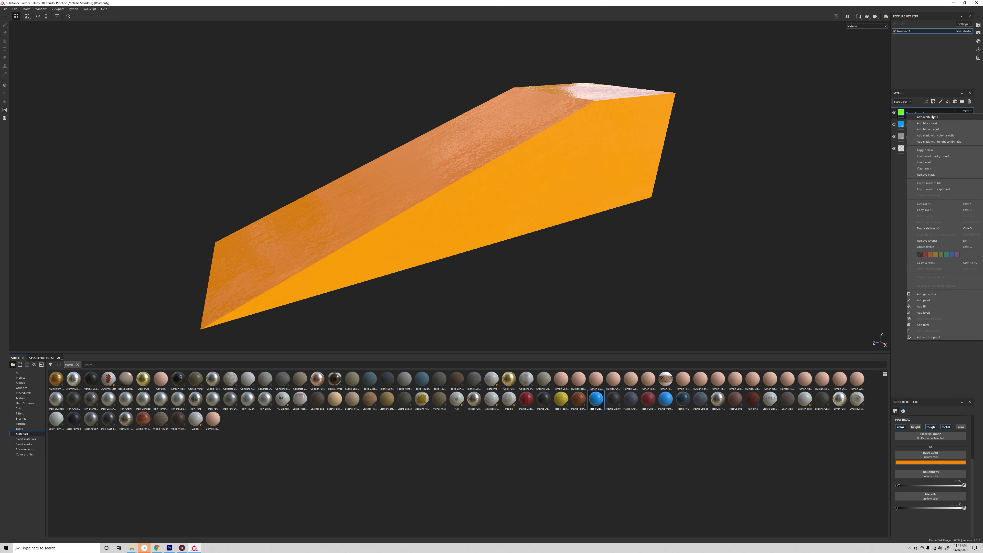
key(Escape)
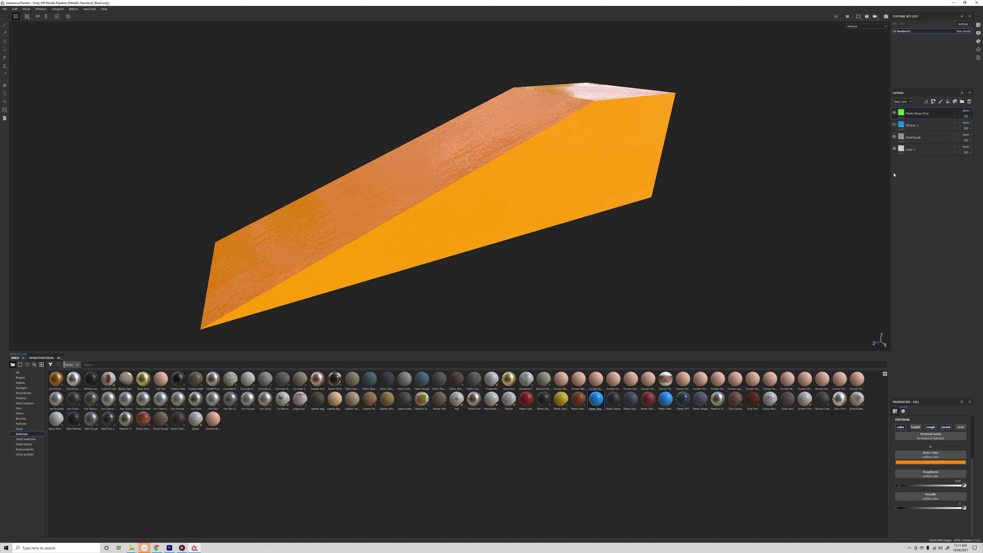
click(912, 126)
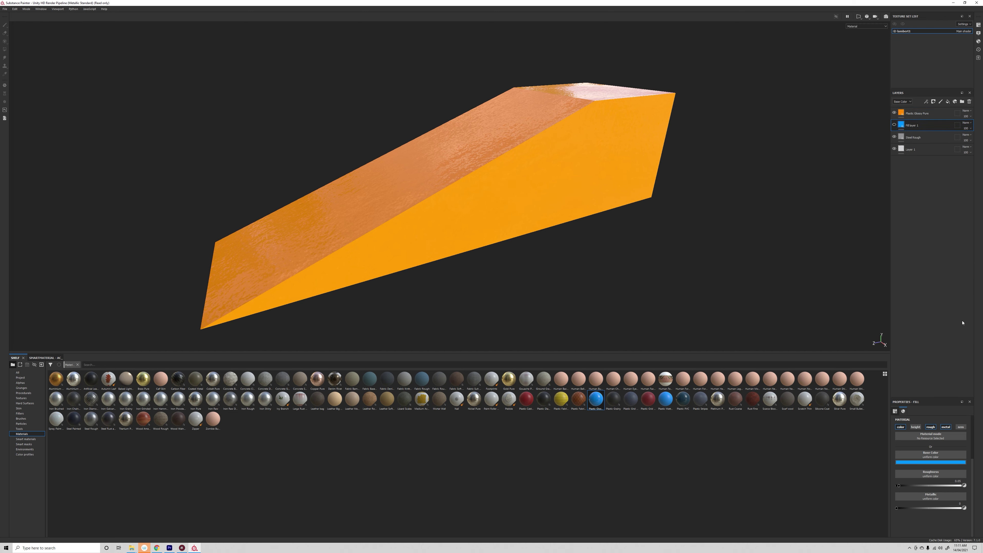
click(969, 101)
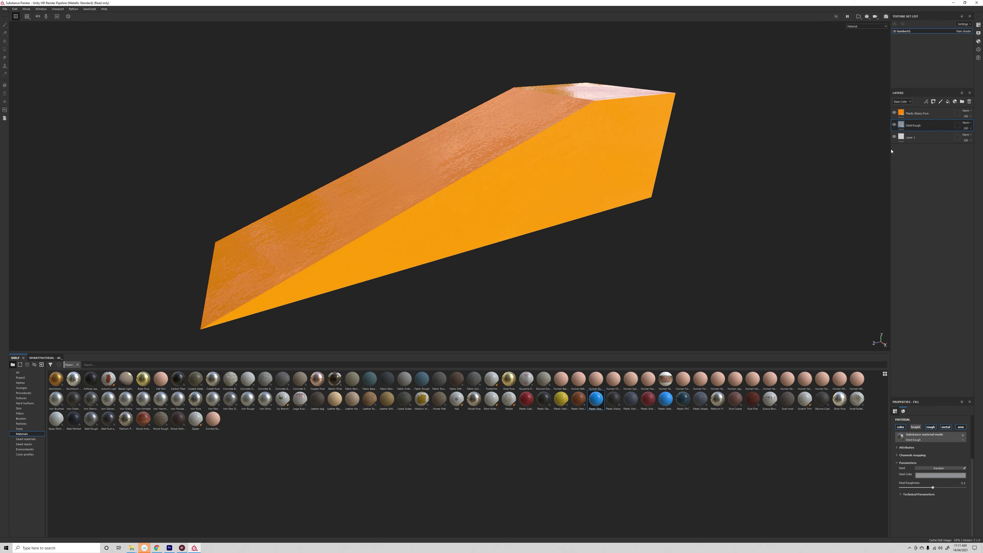
- Add a black mask to the Plastic Glossy Pure layer
click(932, 113)
right_click(931, 113)
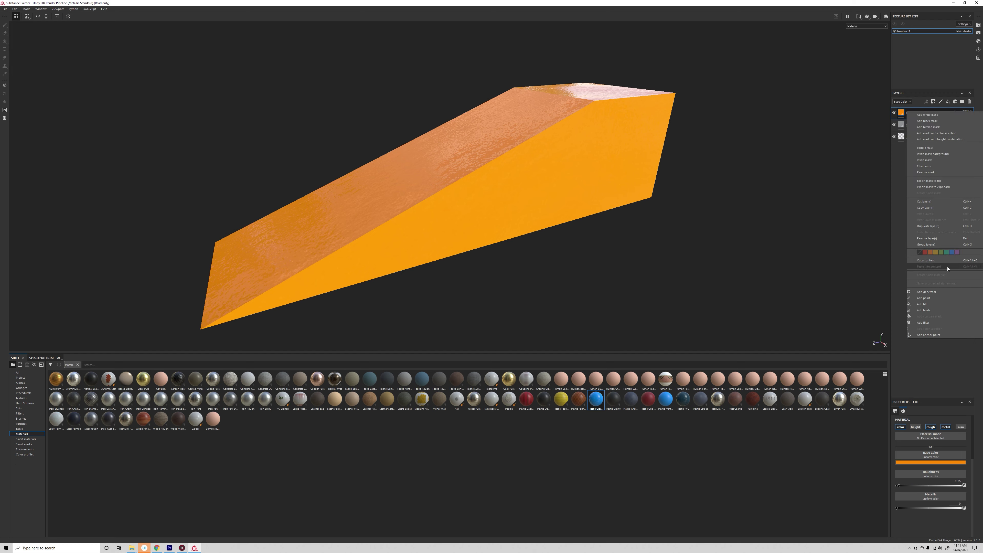
click(936, 121)
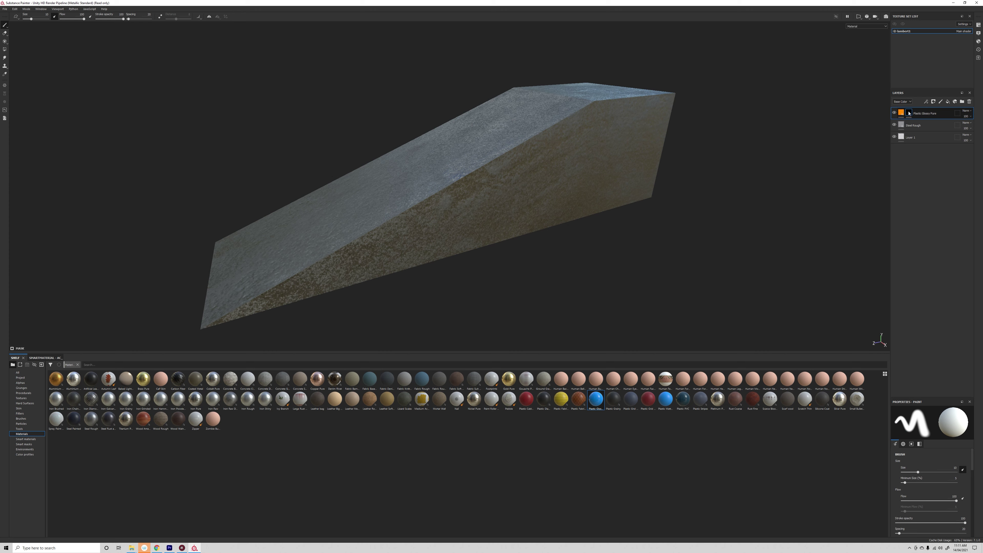
- Paint a trial stroke across the ramp's sloping edge on the black mask, and undo it
alt+drag(746, 204, 742, 207)
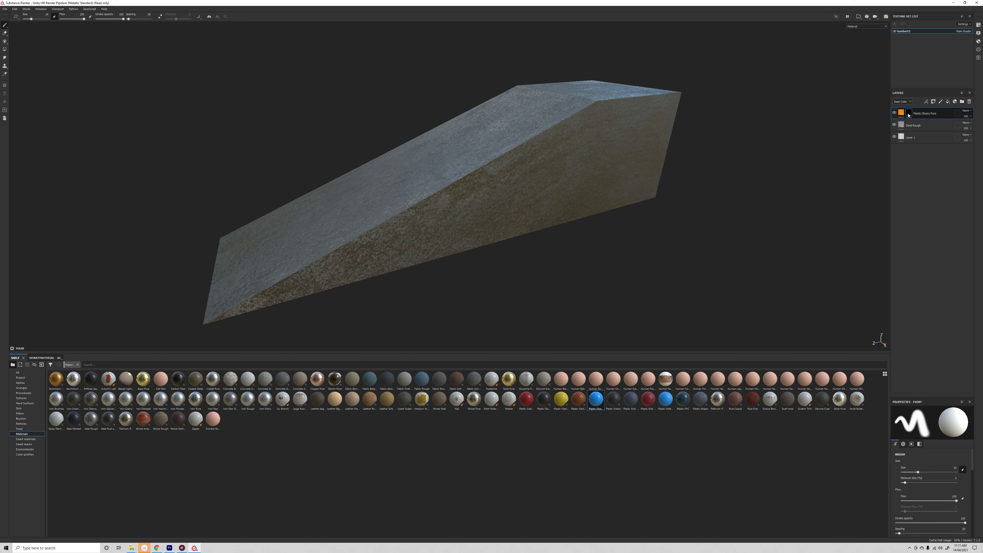
mouse_move(465, 140)
mouse_down()
mouse_move(528, 180)
mouse_move(561, 179)
mouse_up()
alt+drag(617, 258, 654, 276)
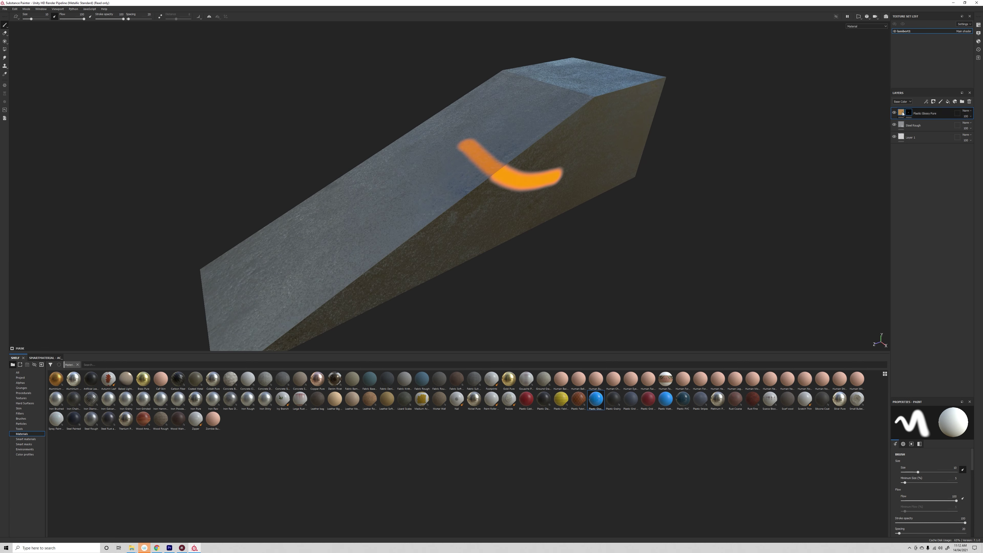
key(ctrl+z)
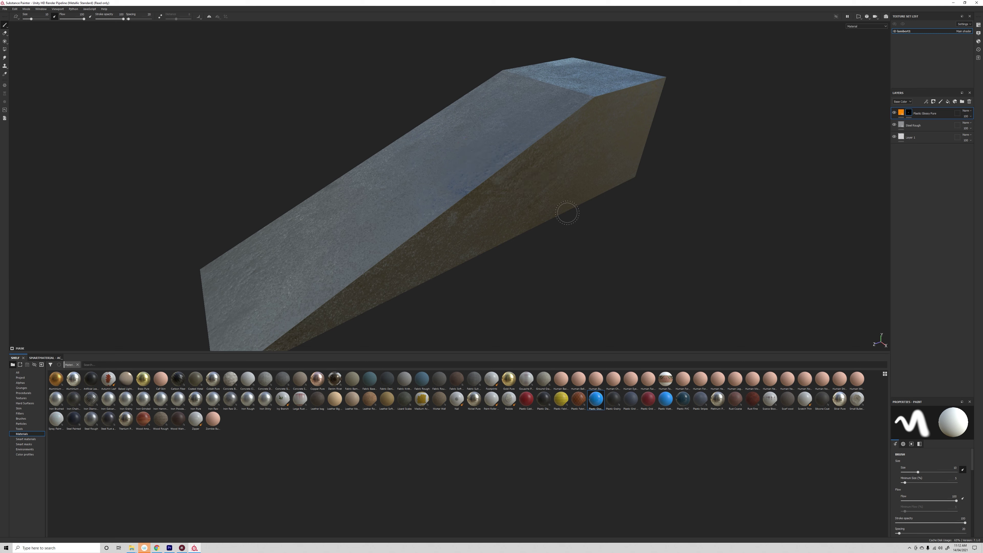
- Add a paint effect to the mask, try a stroke along the sloping edge, undo it and remove the effect
right_click(908, 112)
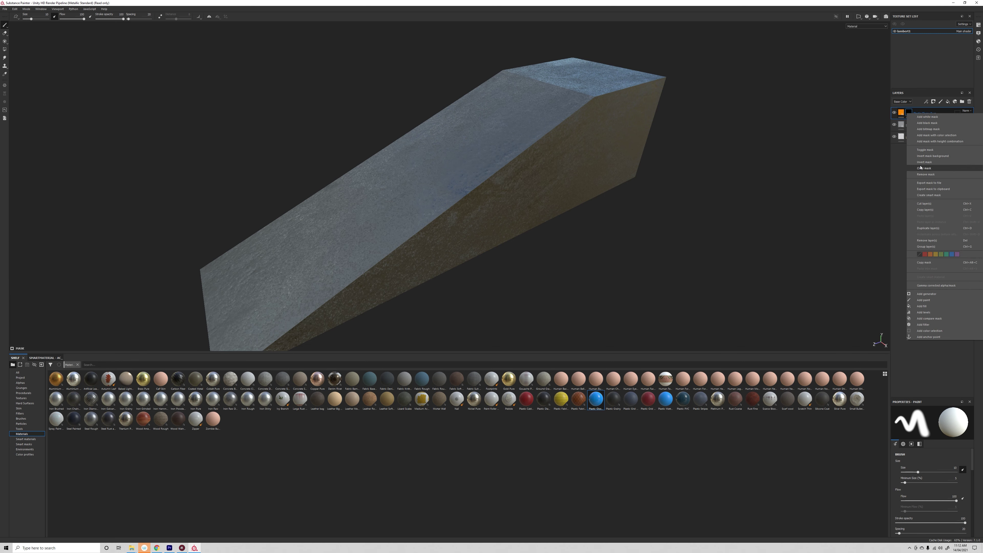
click(929, 300)
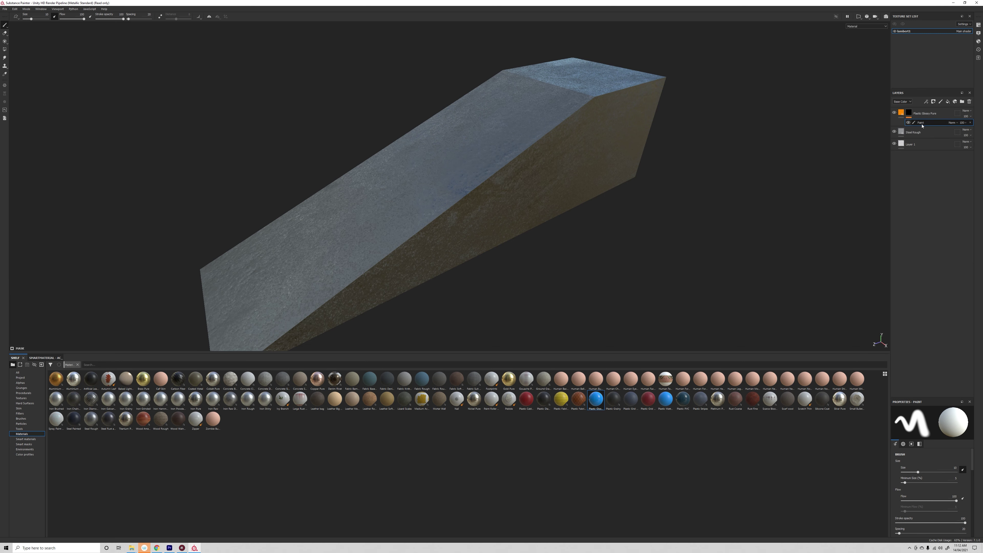
mouse_move(574, 113)
mouse_down()
mouse_move(417, 219)
mouse_move(396, 249)
mouse_up()
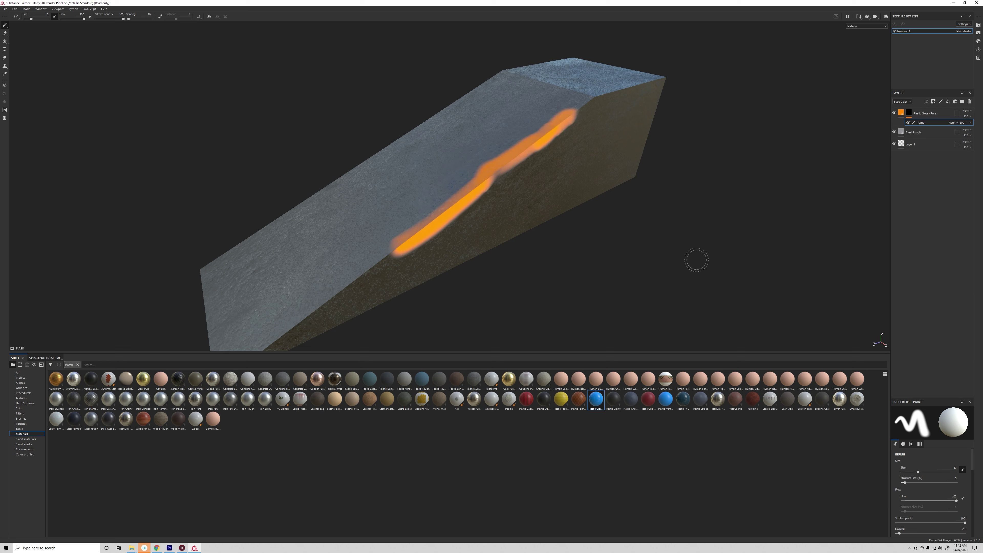
key(ctrl+z)
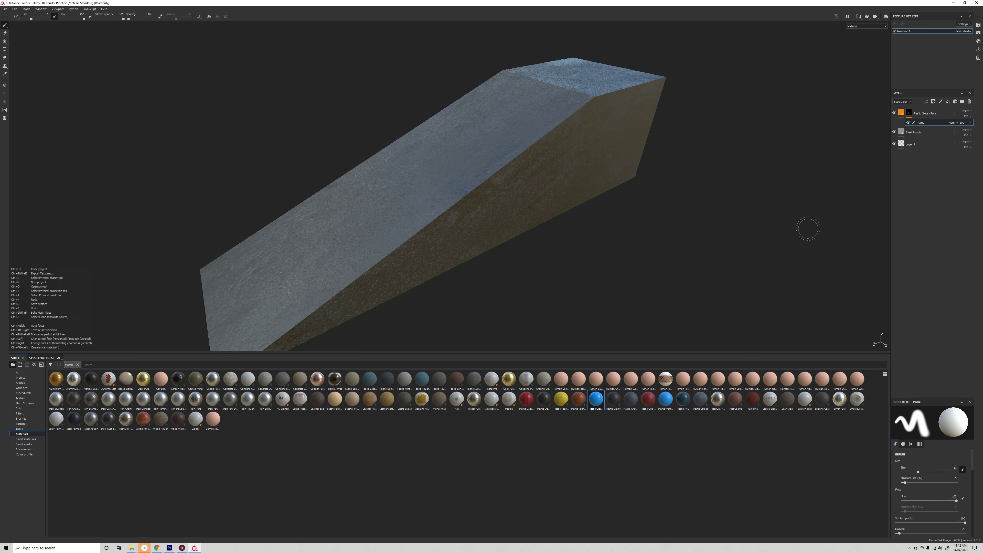
click(970, 123)
- Add a generator to the Plastic Glossy Pure layer's mask and choose Metal Edge Wear for it
right_click(908, 113)
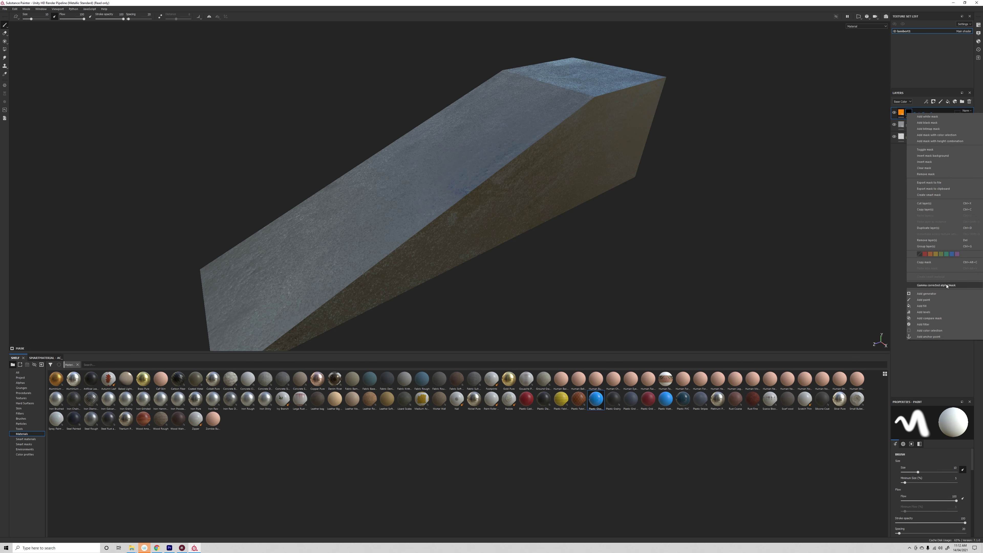
click(927, 294)
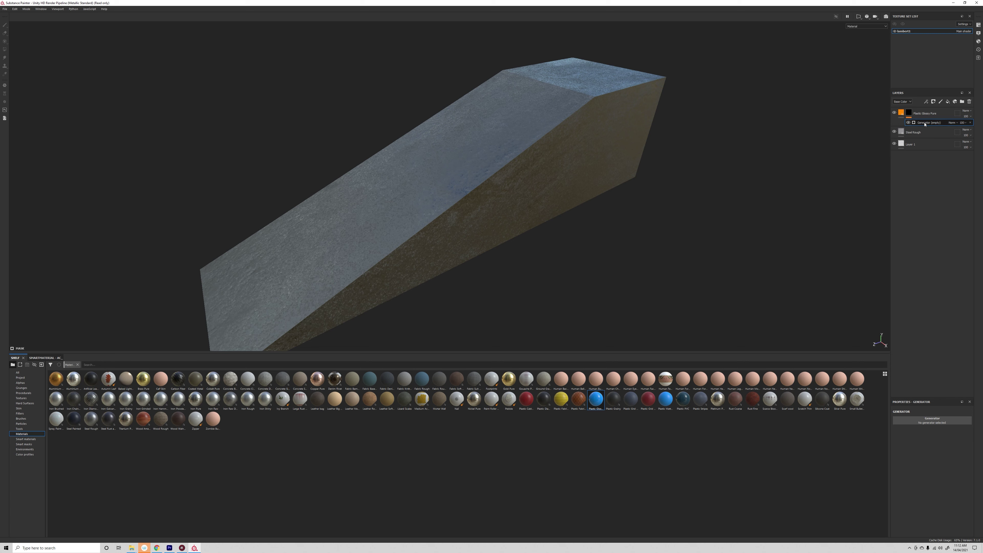
click(939, 425)
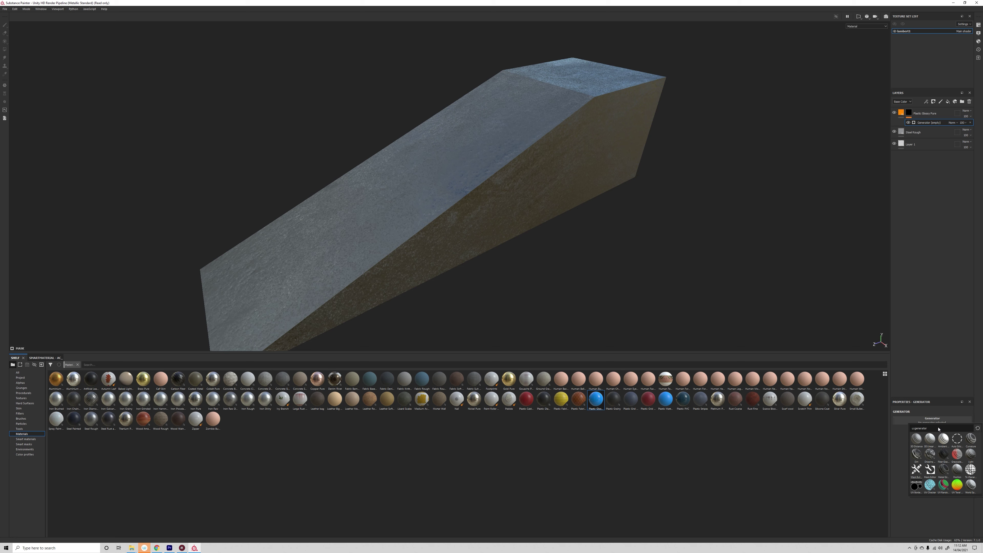
mouse_move(916, 457)
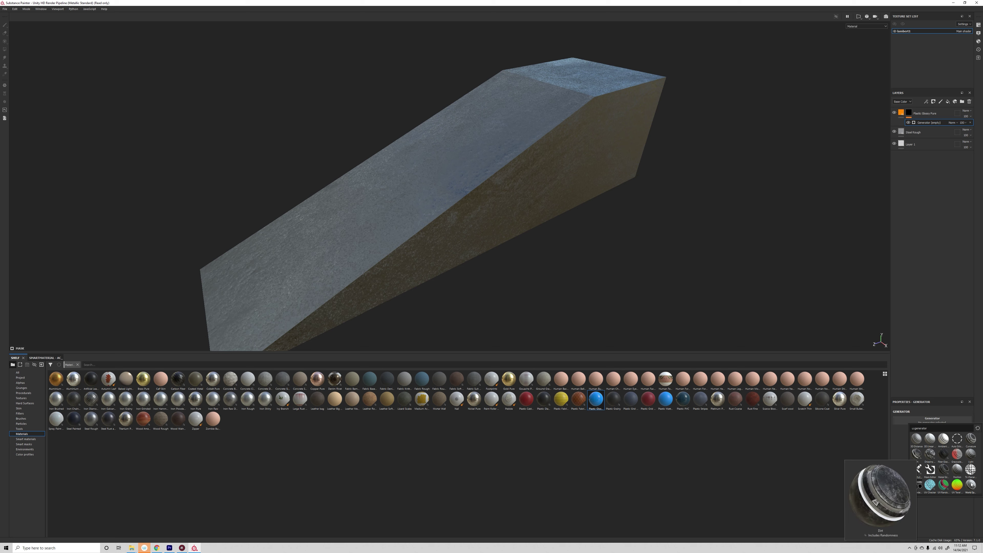
click(944, 470)
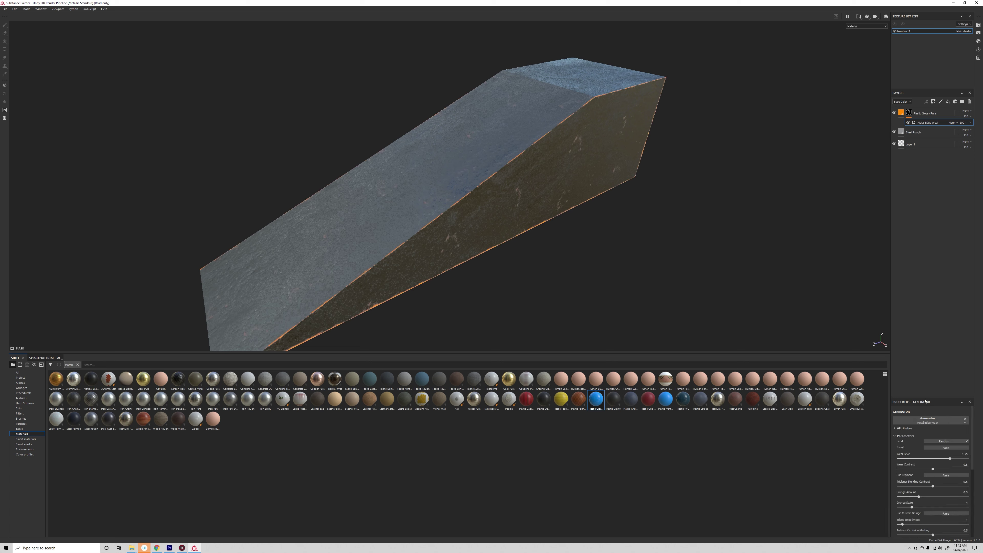
- Enlarge the generator properties and set wear level to about 0.9, wear contrast about 0.23, grunge amount about 0.4 and grunge scale 1
drag(925, 397, 921, 229)
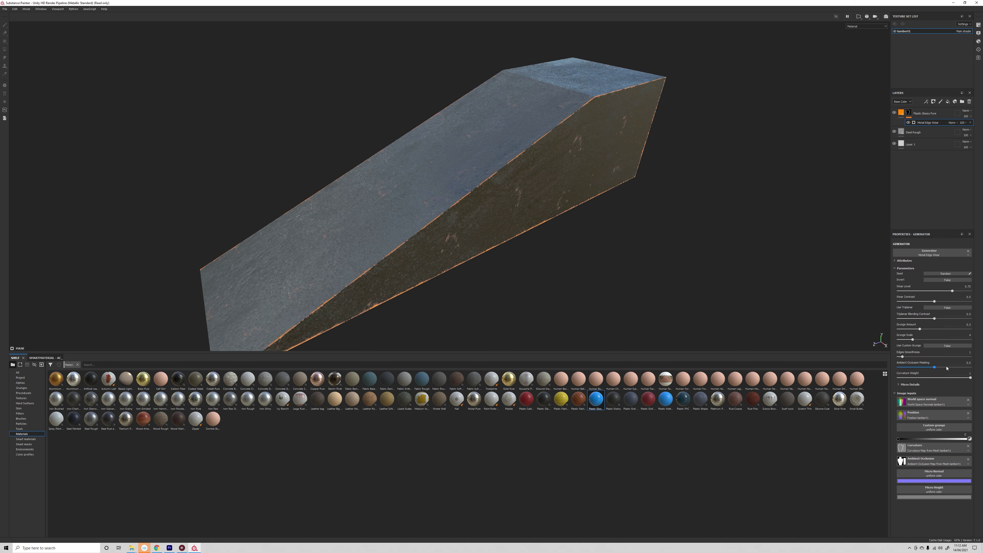
mouse_move(952, 291)
mouse_down()
mouse_move(943, 291)
mouse_move(963, 291)
mouse_move(896, 302)
mouse_move(940, 309)
mouse_move(907, 322)
mouse_move(945, 323)
mouse_move(937, 327)
mouse_up()
click(934, 329)
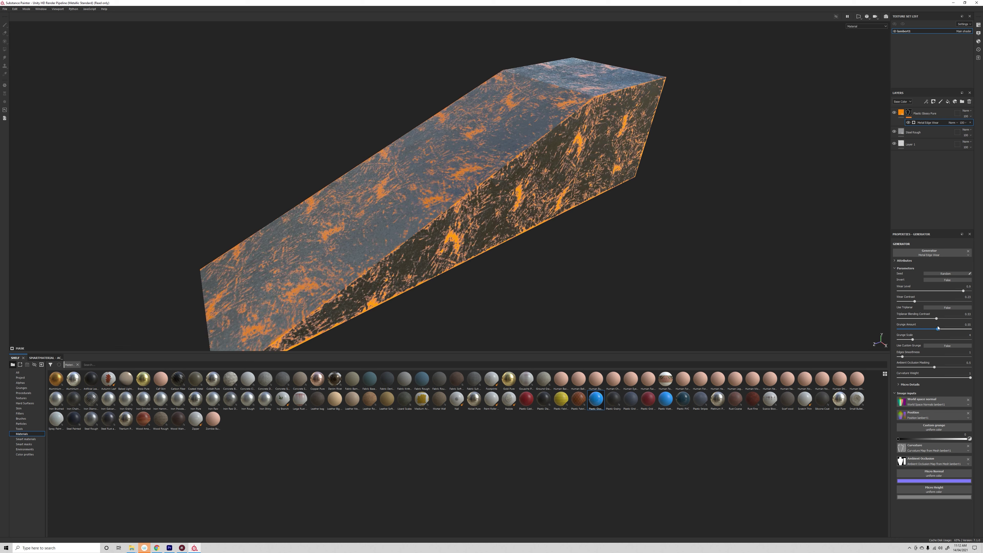
drag(933, 328, 898, 340)
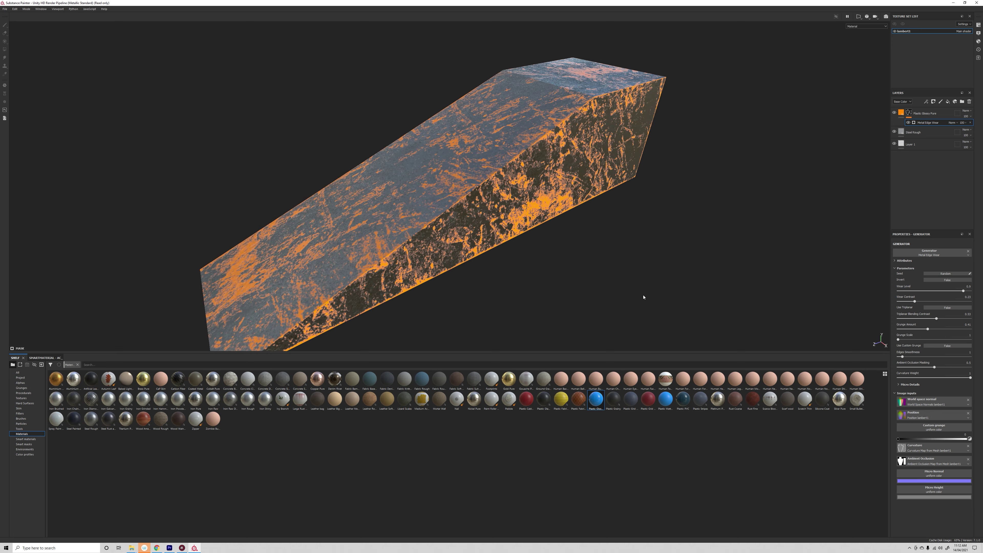
alt+drag(644, 248, 653, 201)
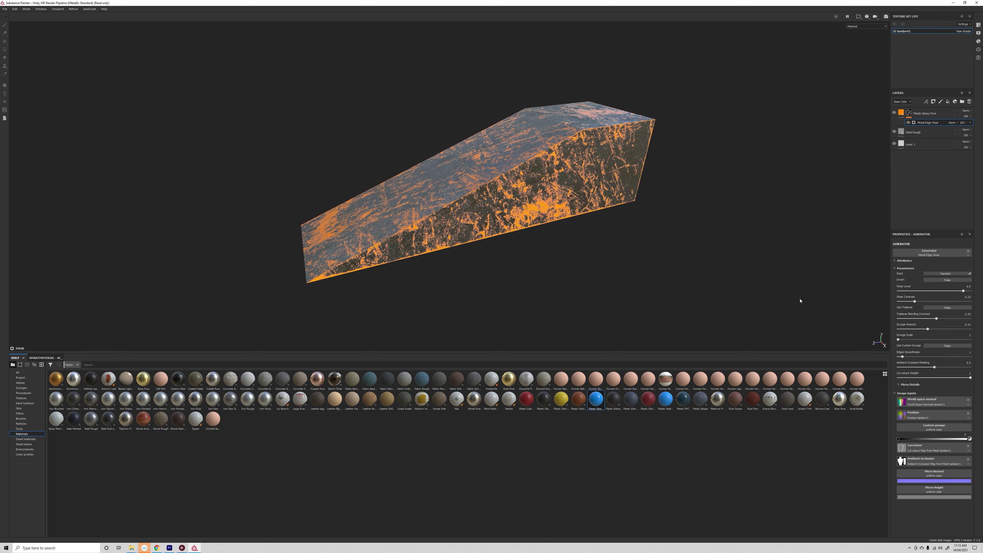
alt+drag(799, 301, 703, 273)
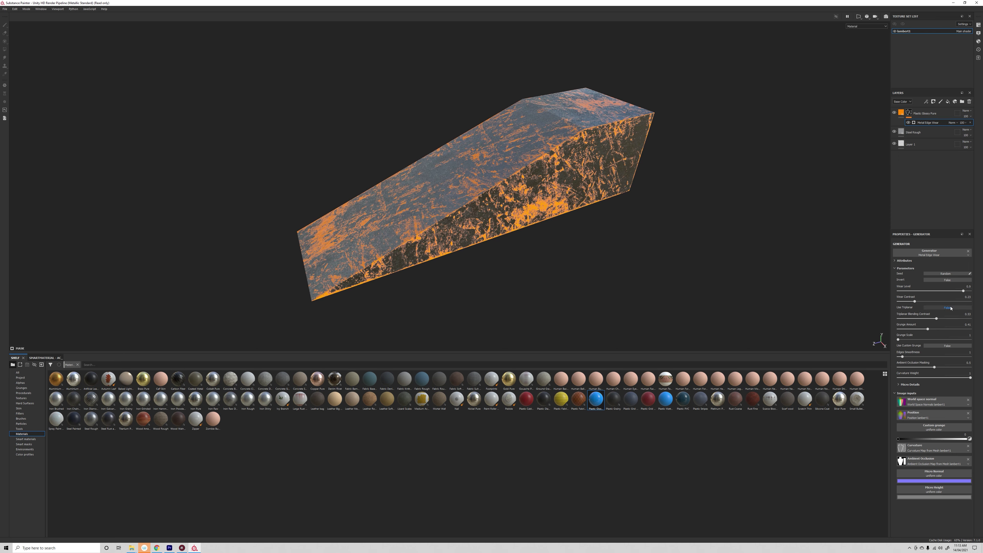
alt+drag(521, 98, 803, 247)
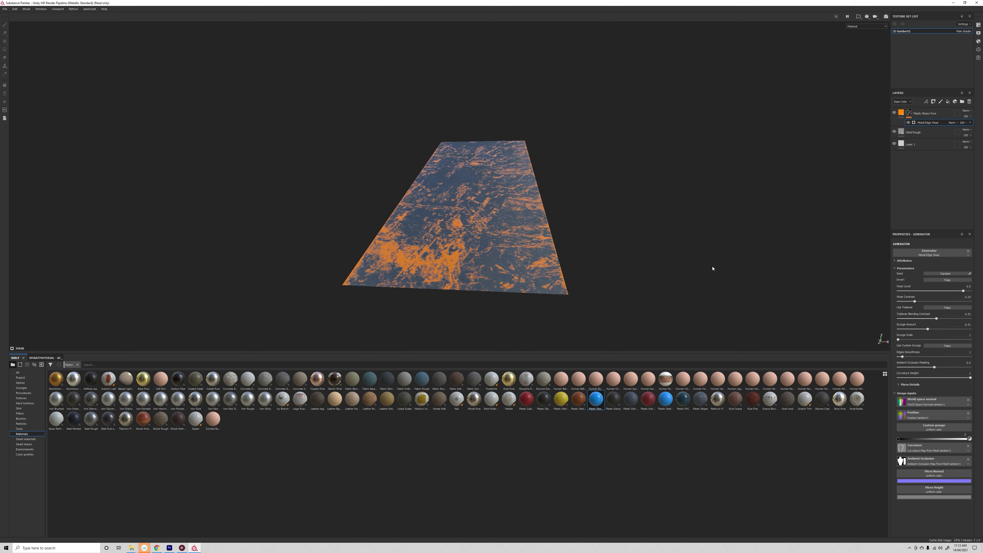
alt+drag(712, 268, 663, 190)
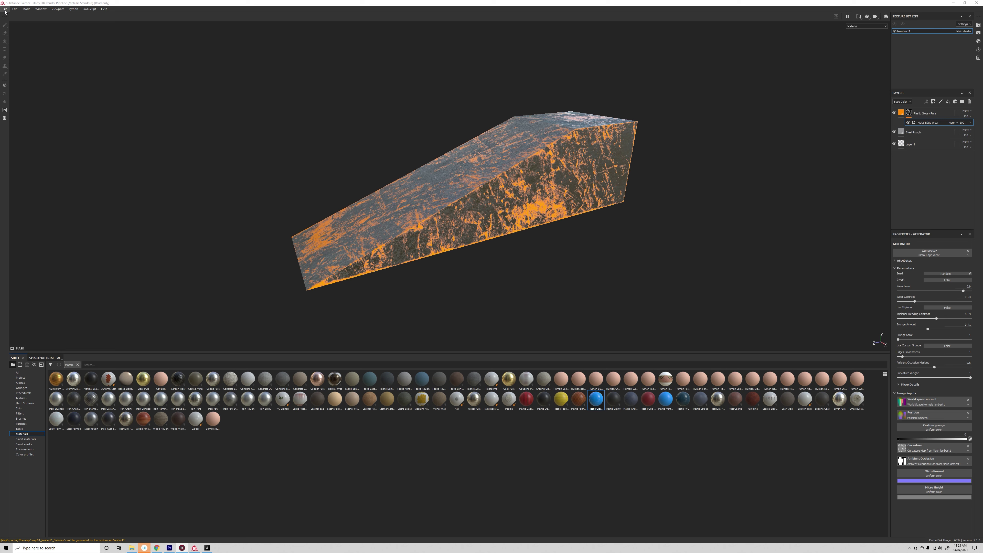
- Start a texture export with the Unity Universal Render Pipeline (Metallic Standard) output template and check the list of exported maps
click(5, 8)
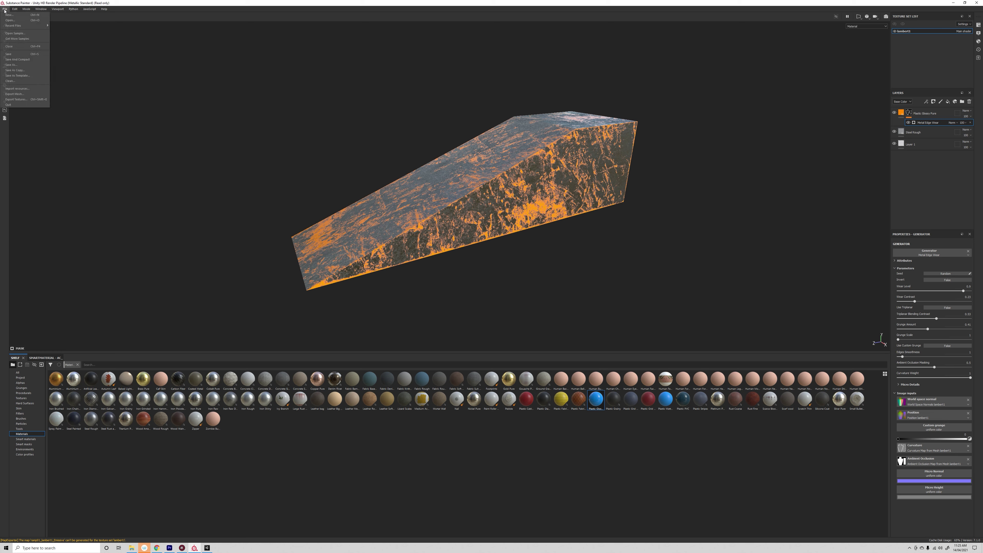
click(16, 100)
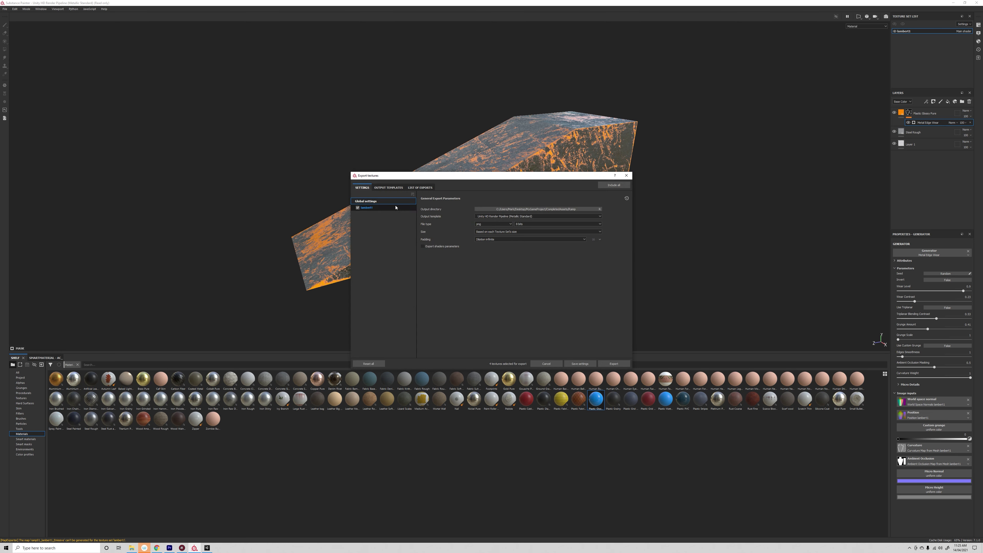
click(497, 218)
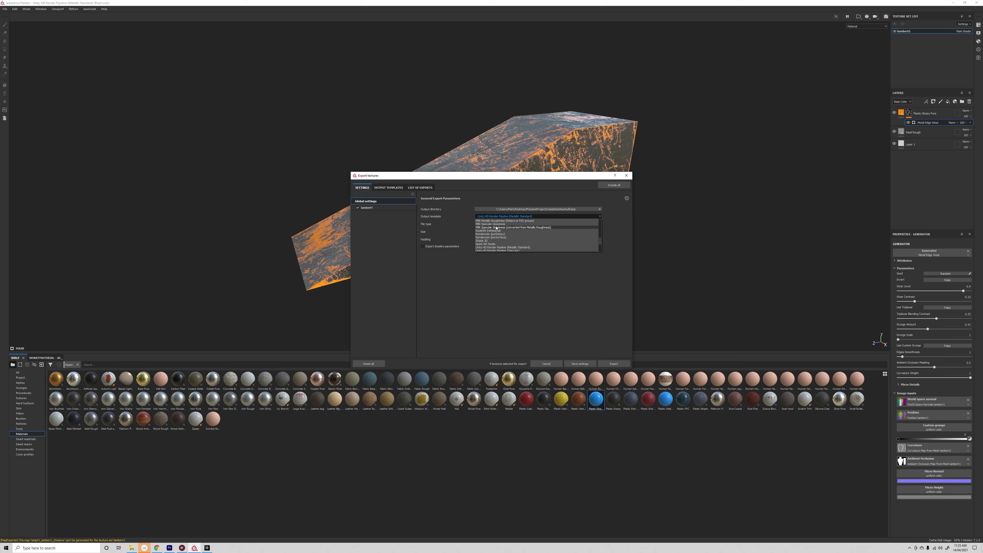
scroll(488, 234, up, 2)
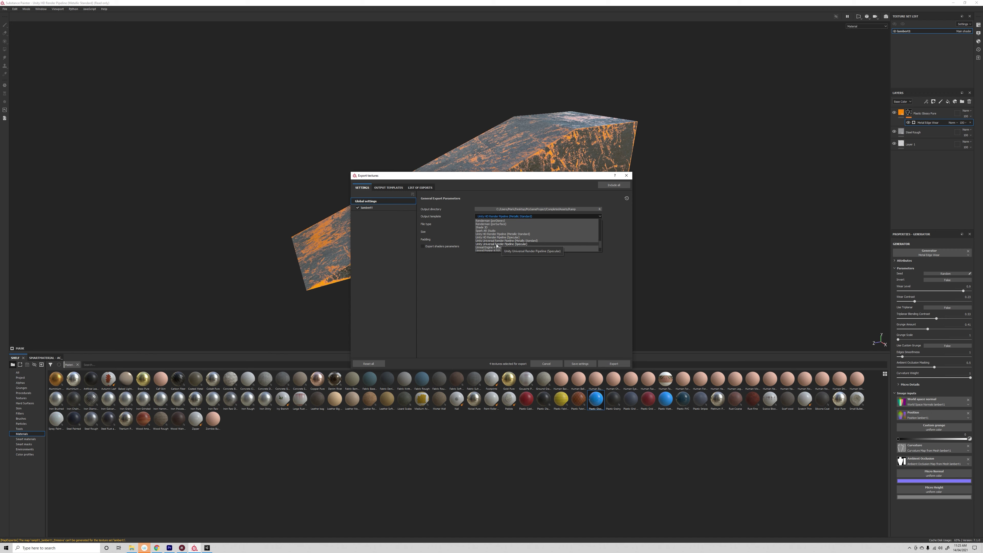
click(524, 242)
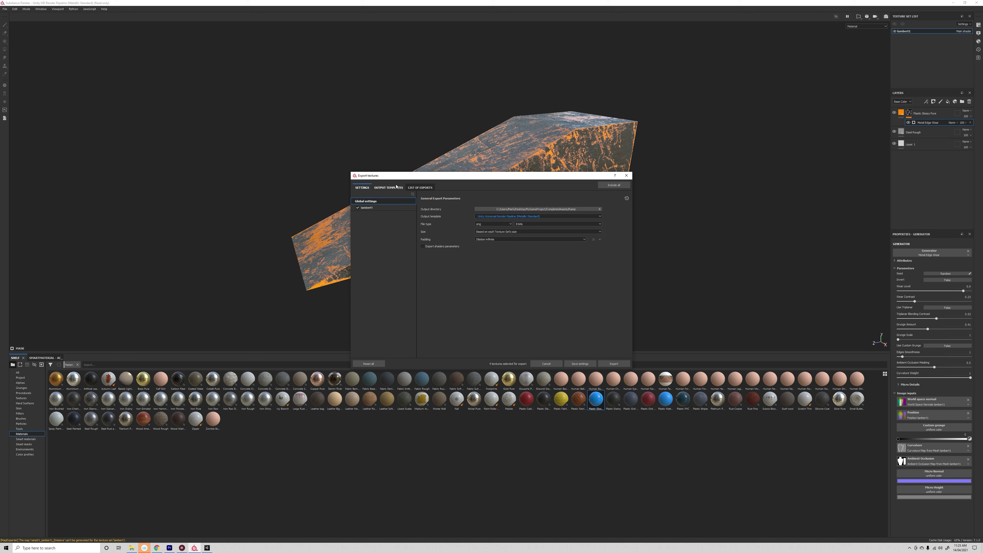
click(420, 188)
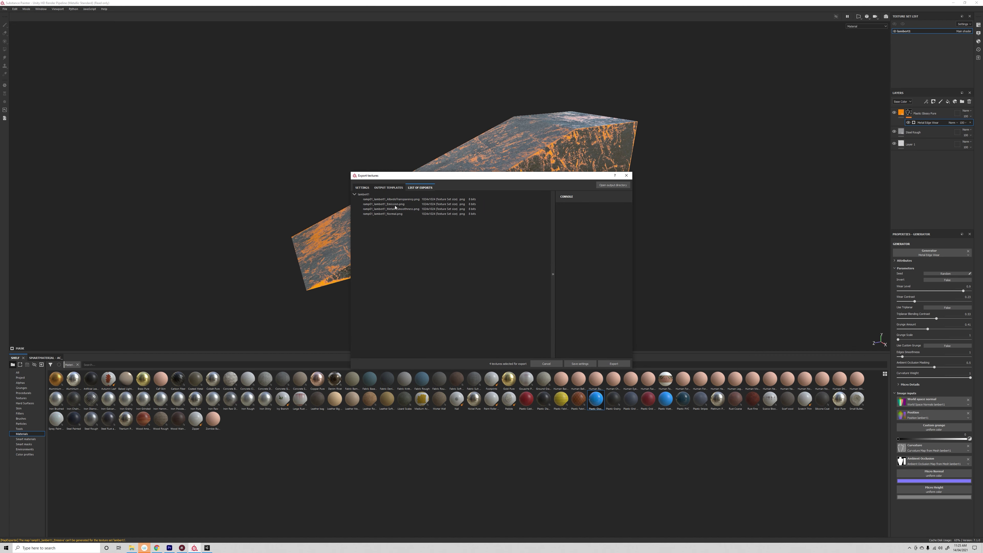
click(363, 187)
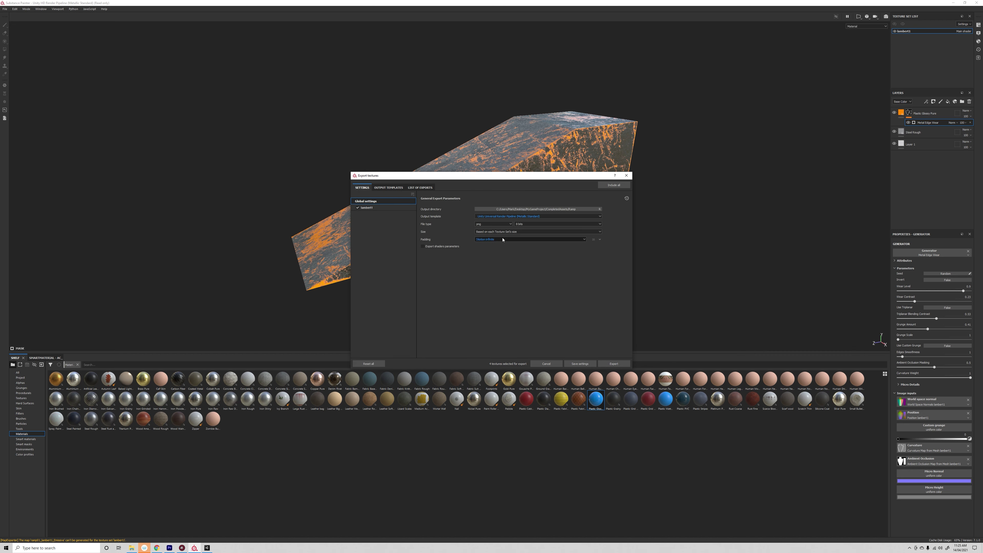
- Set the export's output directory to the Ramp folder inside MyGameProject's CompletedAssets folder
click(531, 210)
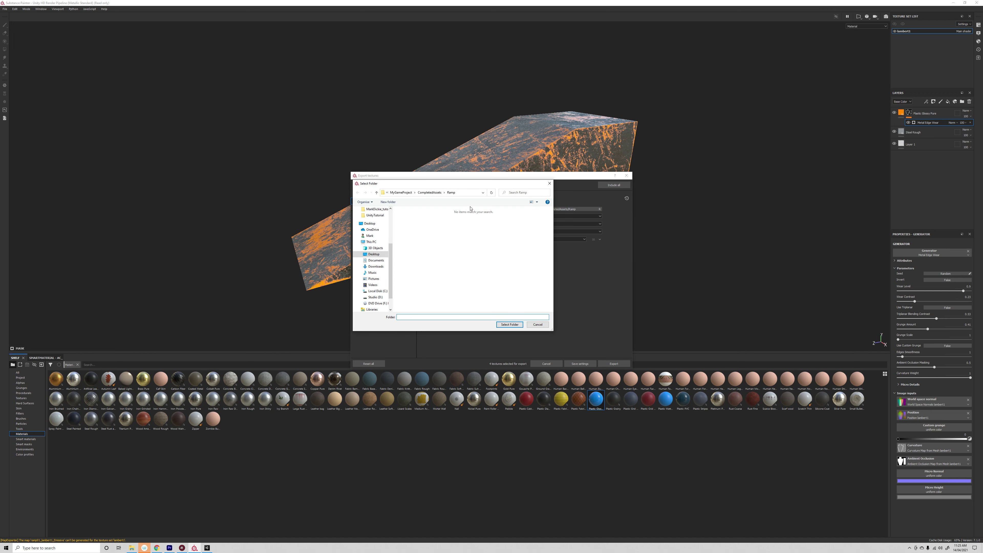
click(402, 193)
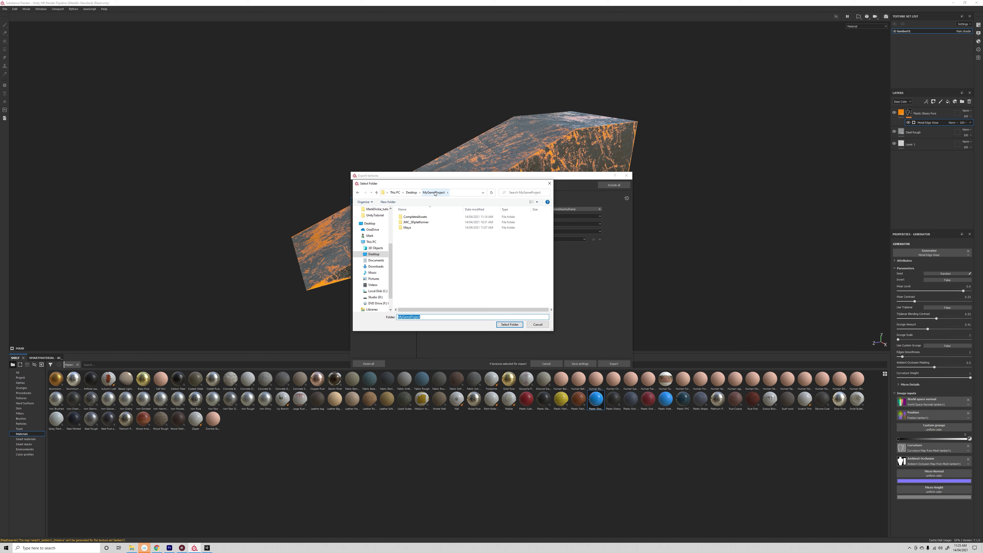
double_click(411, 217)
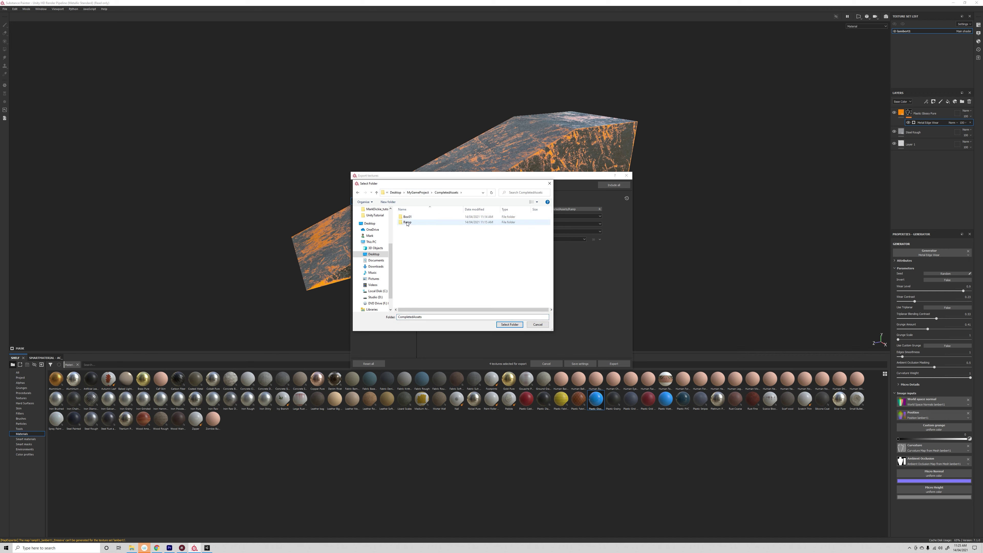
double_click(407, 223)
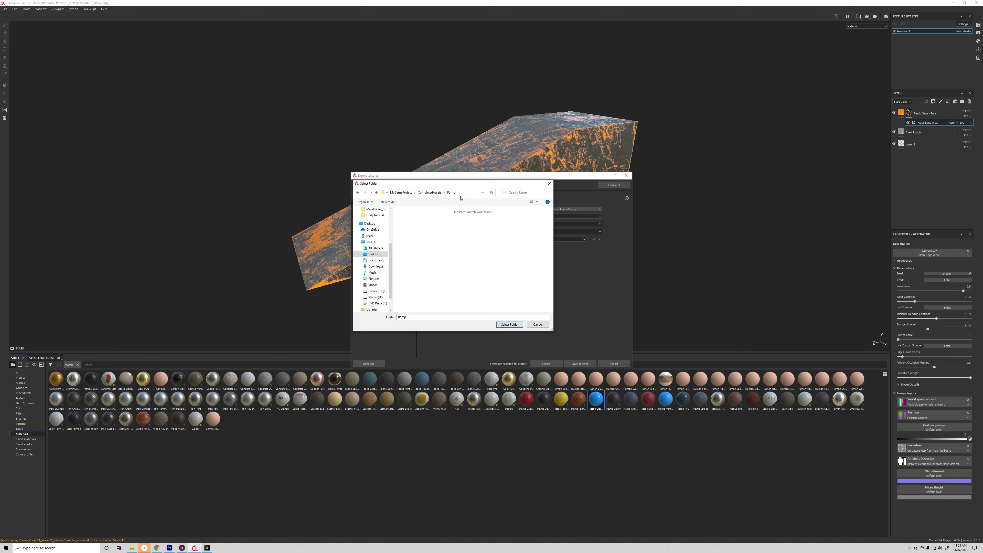
click(429, 192)
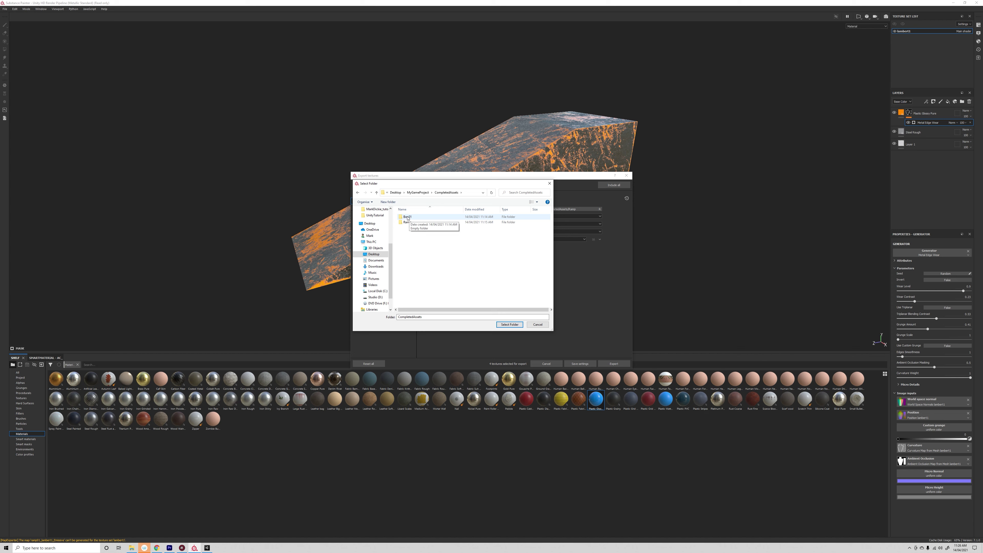
click(409, 222)
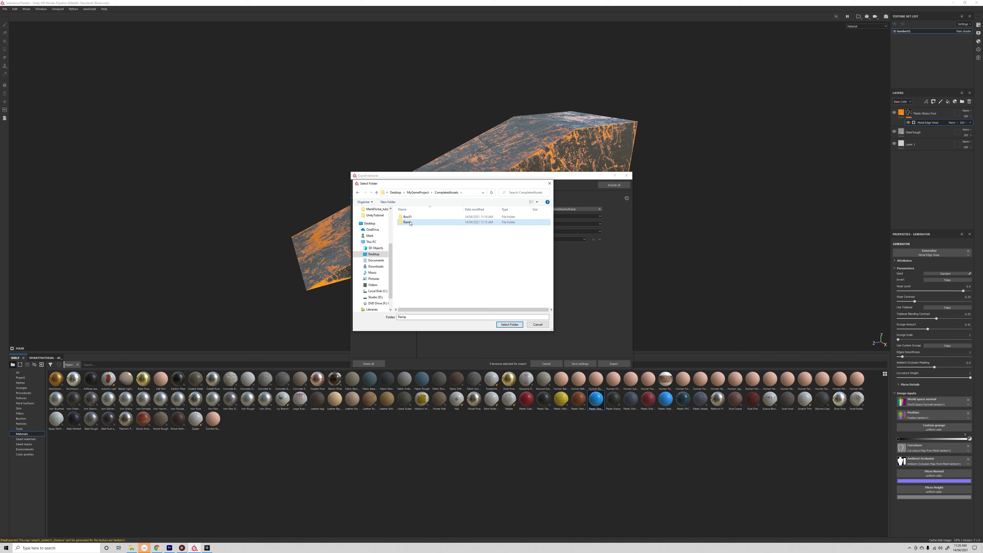
double_click(410, 222)
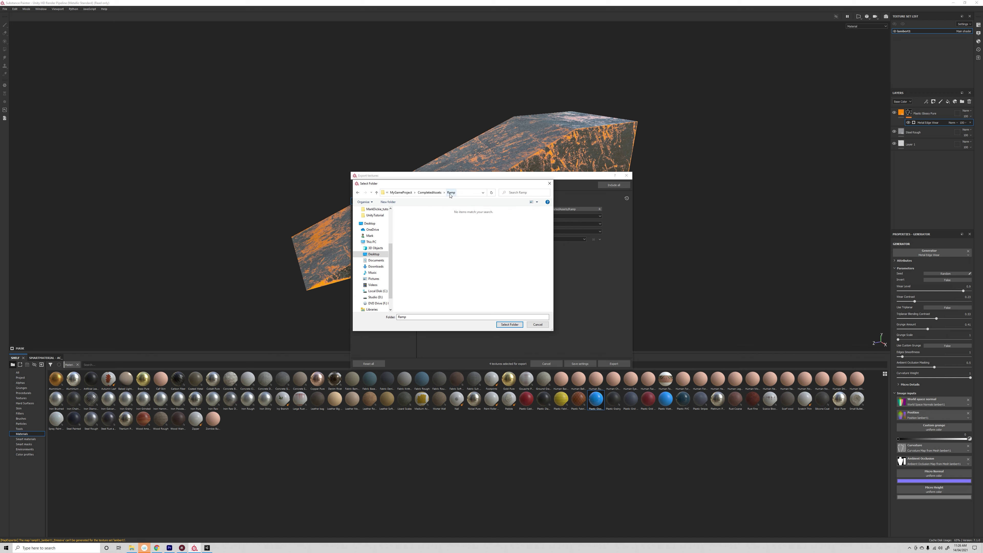
click(509, 325)
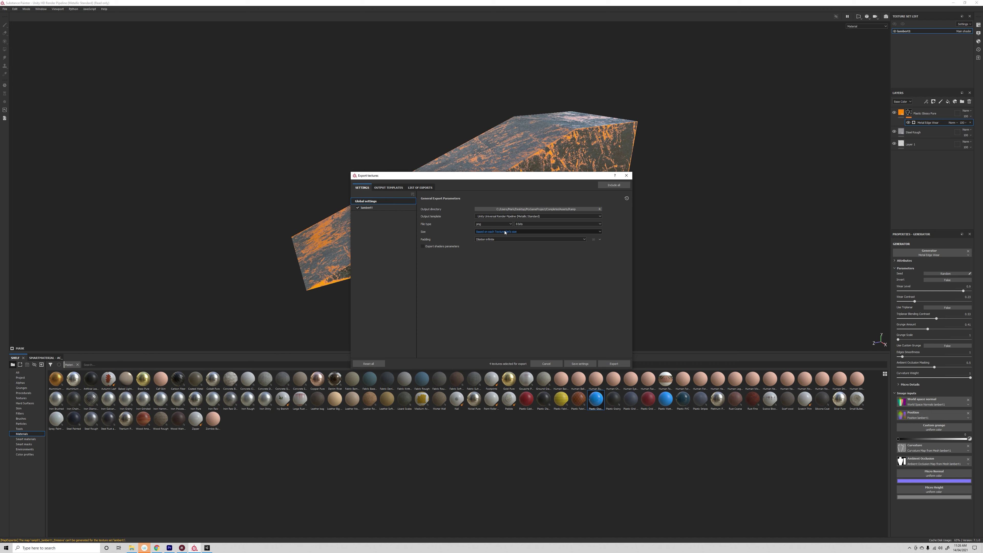
- Export the ramp's textures and check the resulting map files in the Ramp folder in File Explorer
click(428, 188)
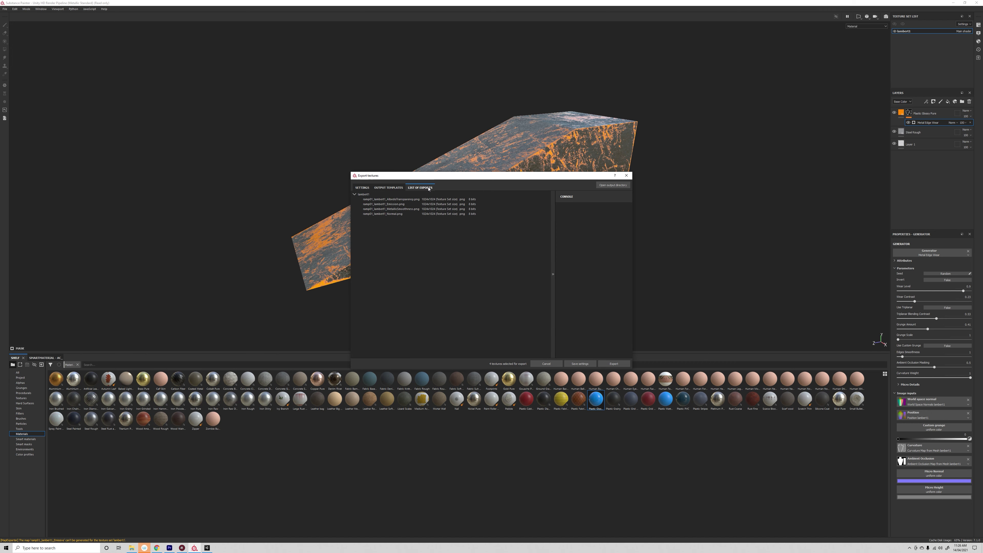
click(614, 364)
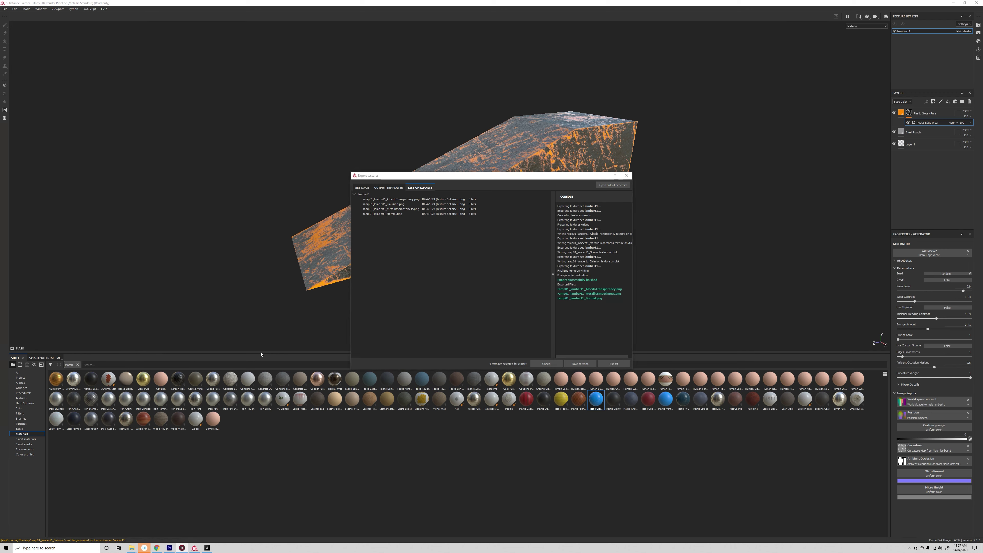
mouse_move(132, 548)
click(164, 524)
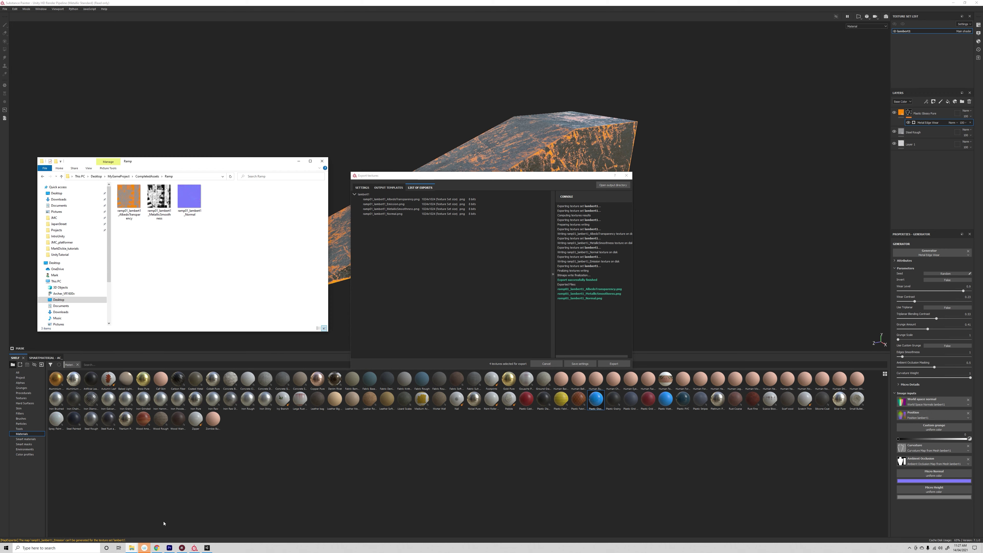
click(143, 177)
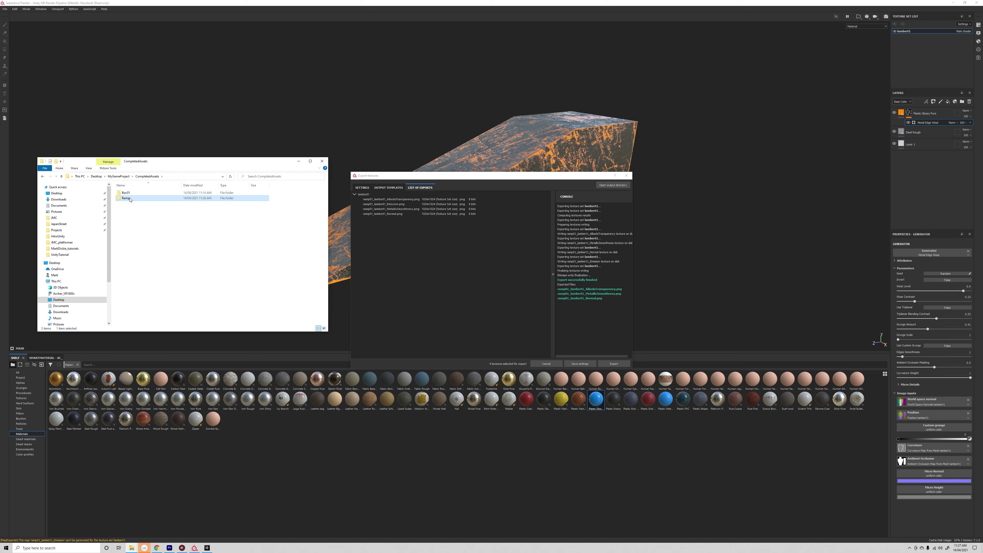
double_click(129, 200)
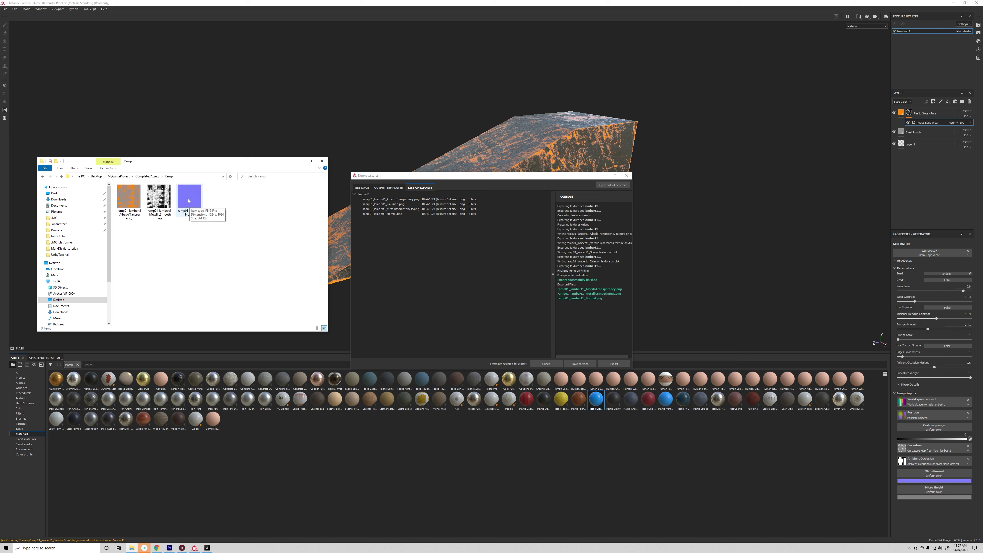
click(121, 198)
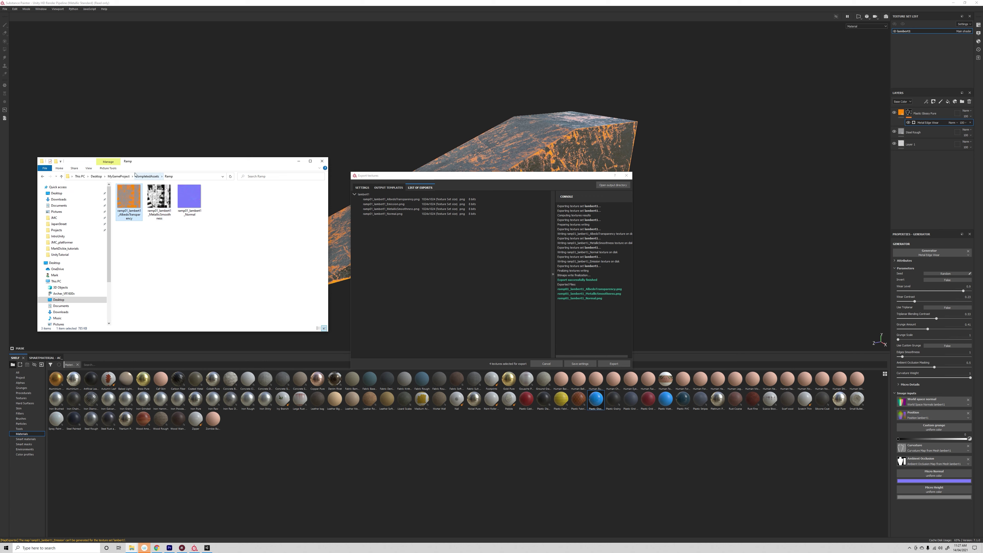
- Copy the ramp01 model from the Maya project's Export folder into the CompletedAssets Ramp folder
click(119, 176)
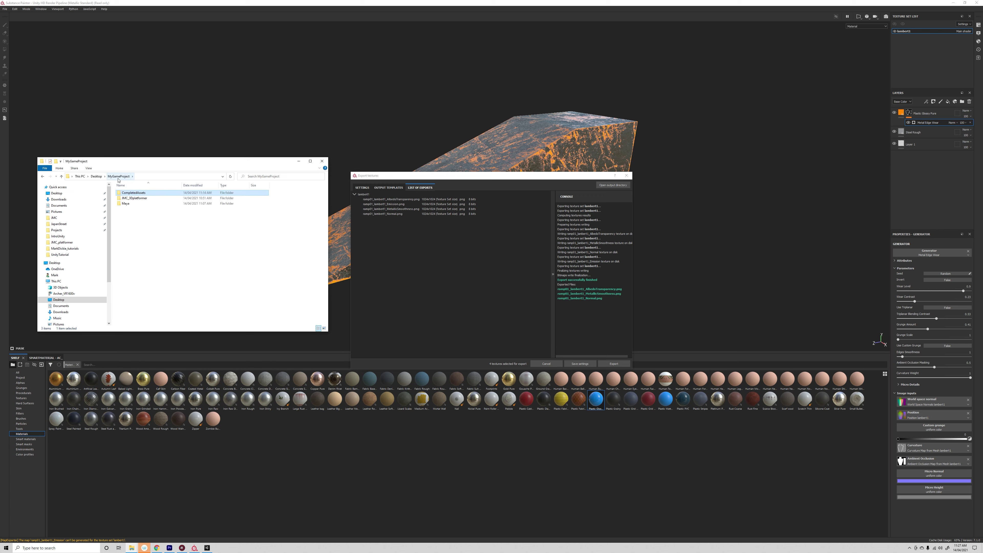
double_click(128, 193)
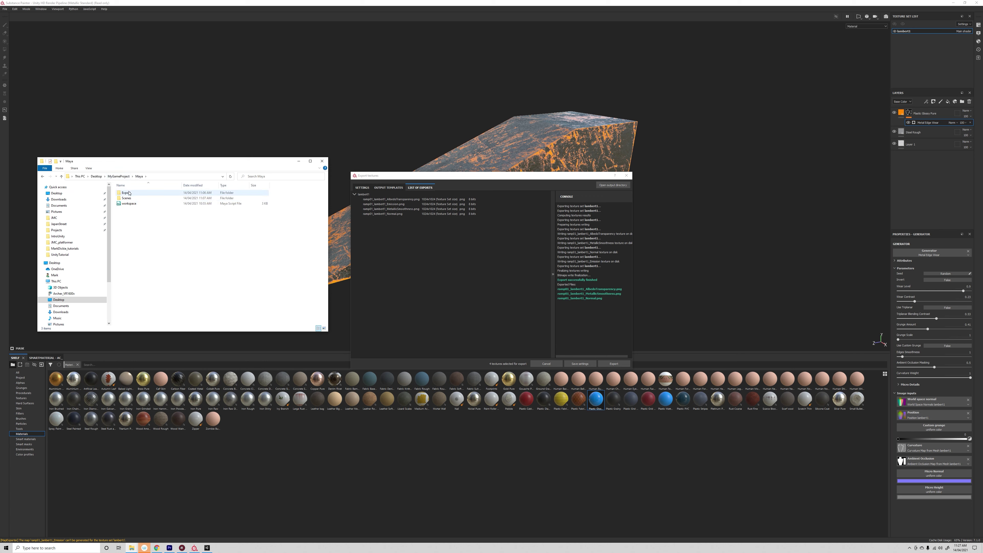
double_click(128, 193)
click(130, 192)
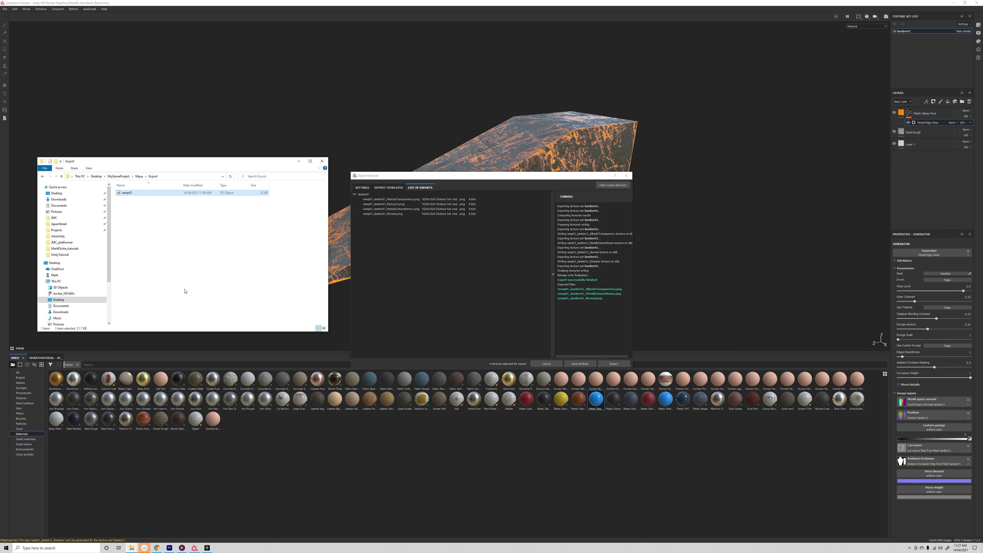
click(119, 176)
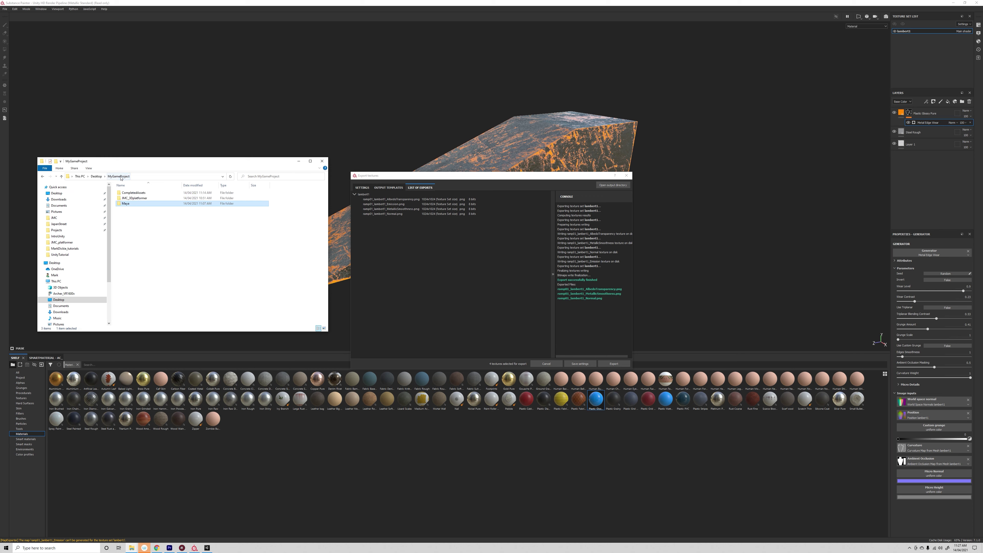
double_click(133, 192)
double_click(126, 198)
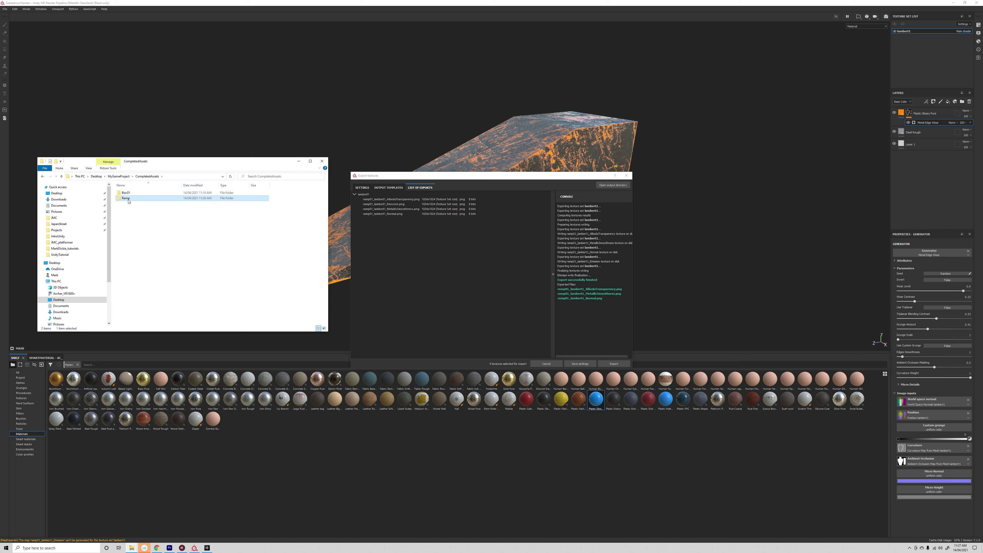
right_click(163, 258)
click(174, 294)
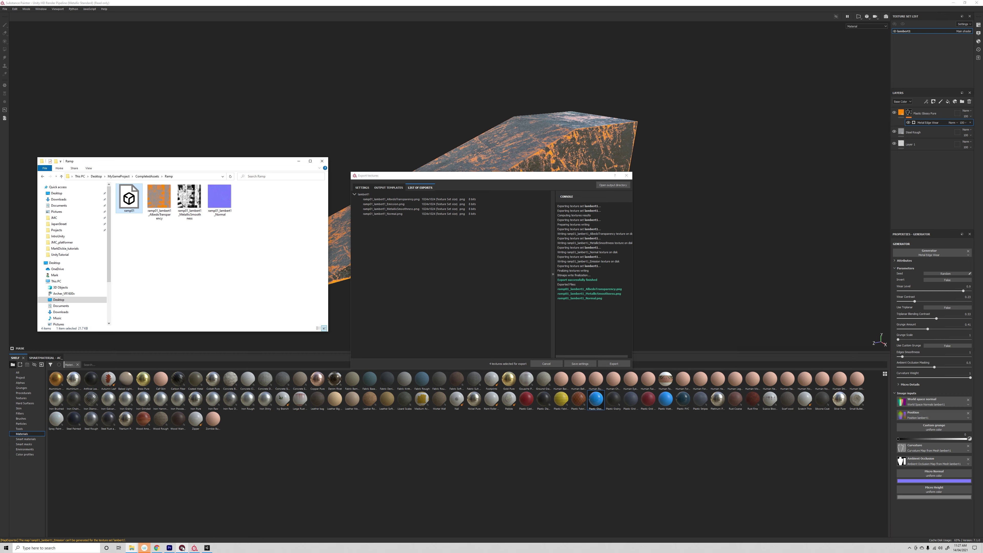
- Switch to the platformer project in the Unity editor
click(207, 547)
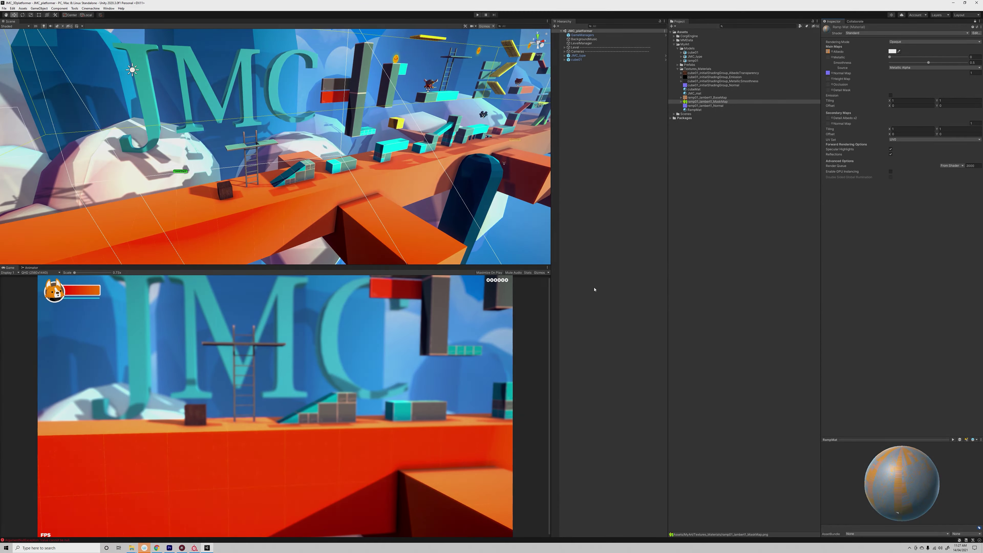